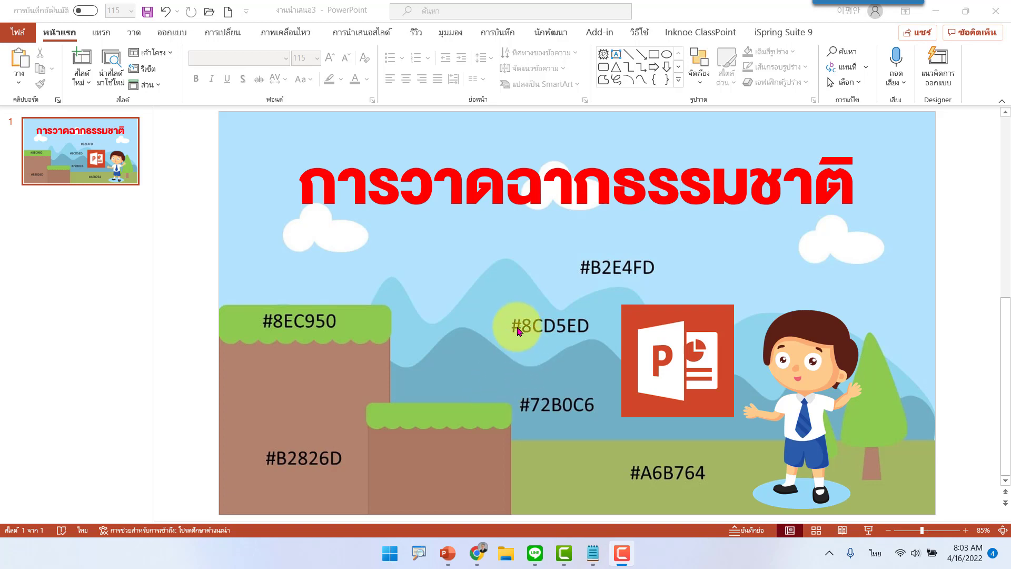
Step: Place the insertion point just below the reference slide 1 thumbnail
left_click(99, 203)
left_click(99, 202)
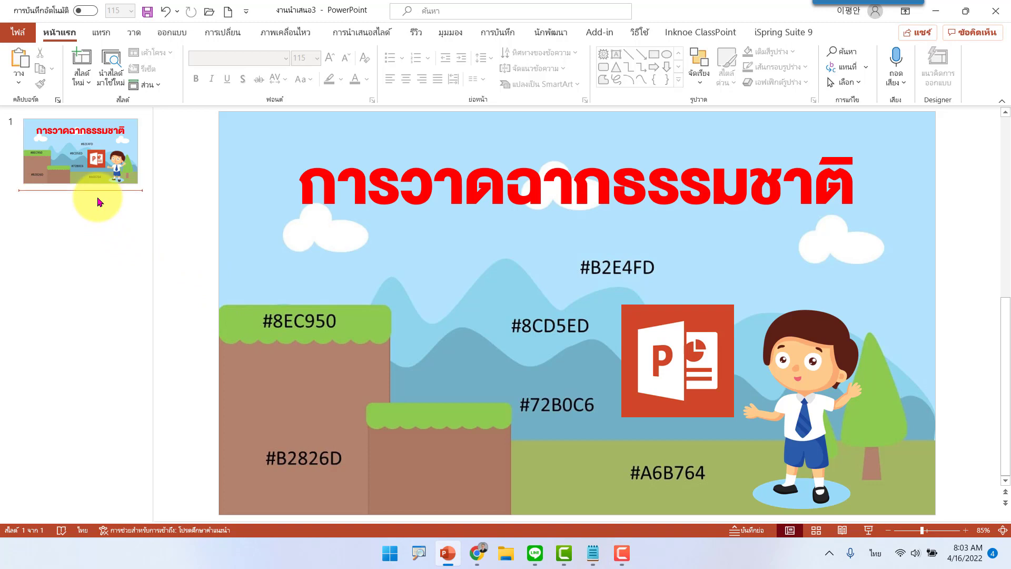
Step: Insert a new blank slide and set its background fill to light sky blue #B2E4FD
key("Return")
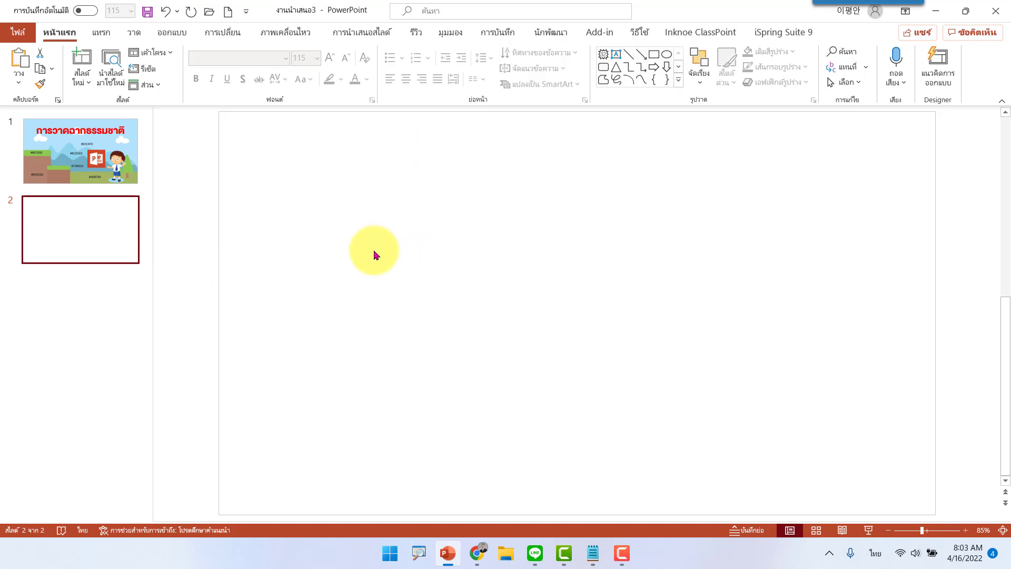
right_click(402, 207)
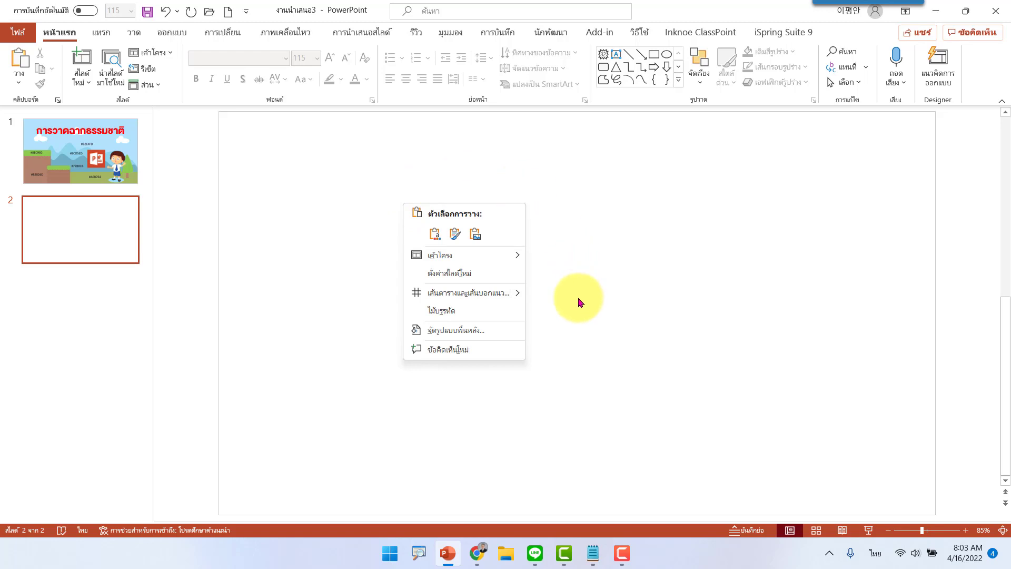
left_click(485, 338)
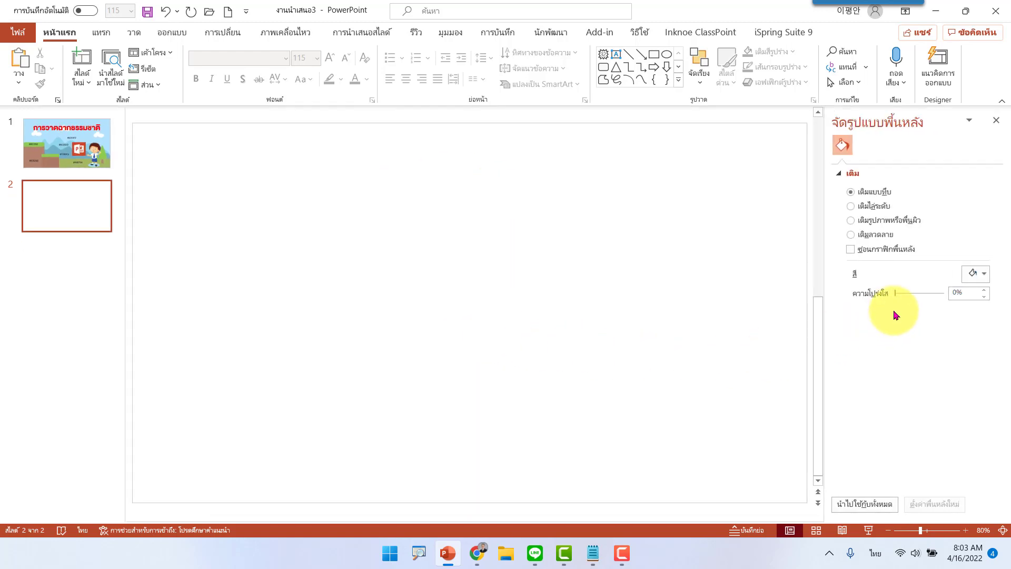
left_click(984, 274)
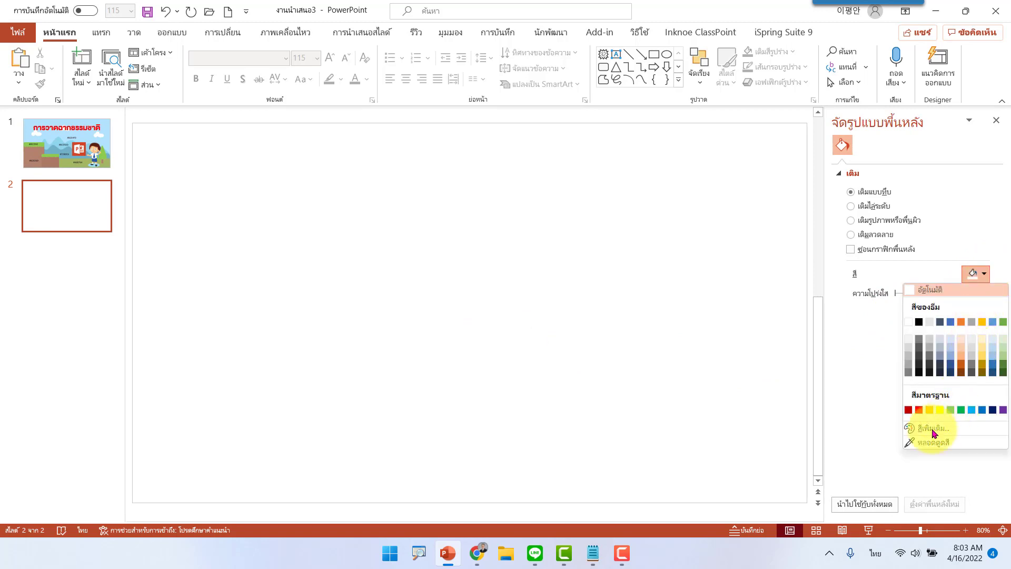
left_click(956, 431)
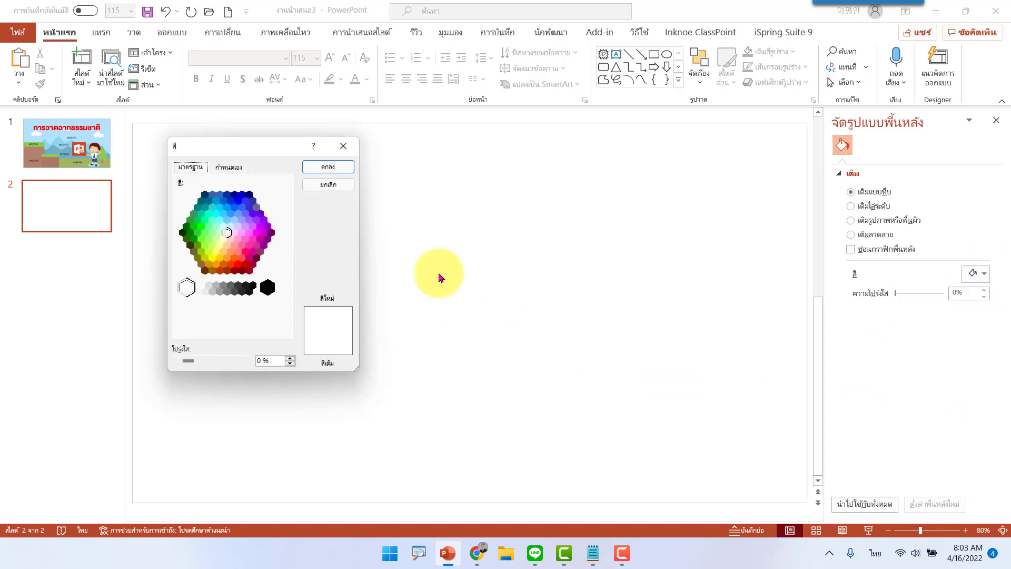
left_click_drag(243, 155, 488, 173)
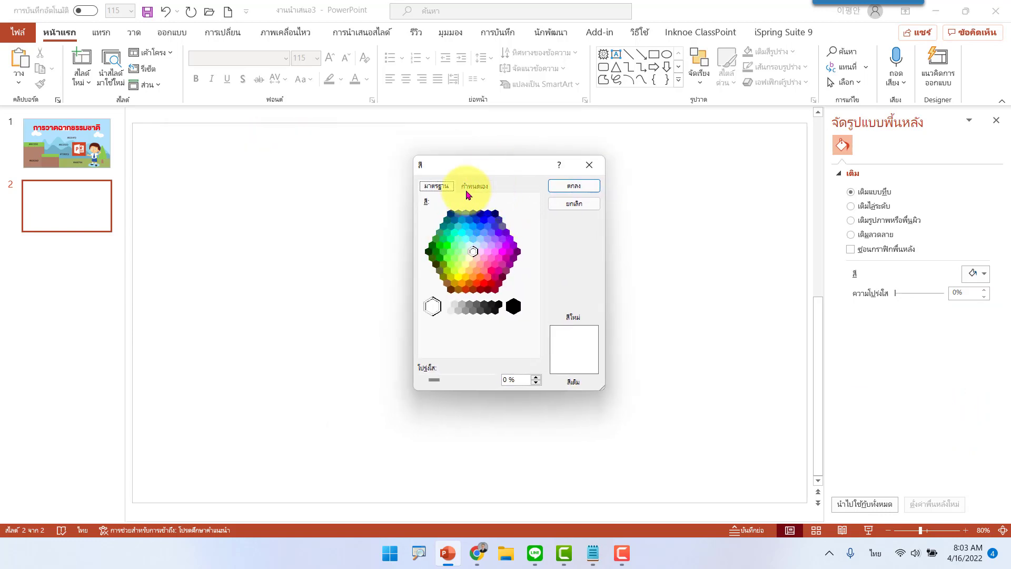
left_click(475, 186)
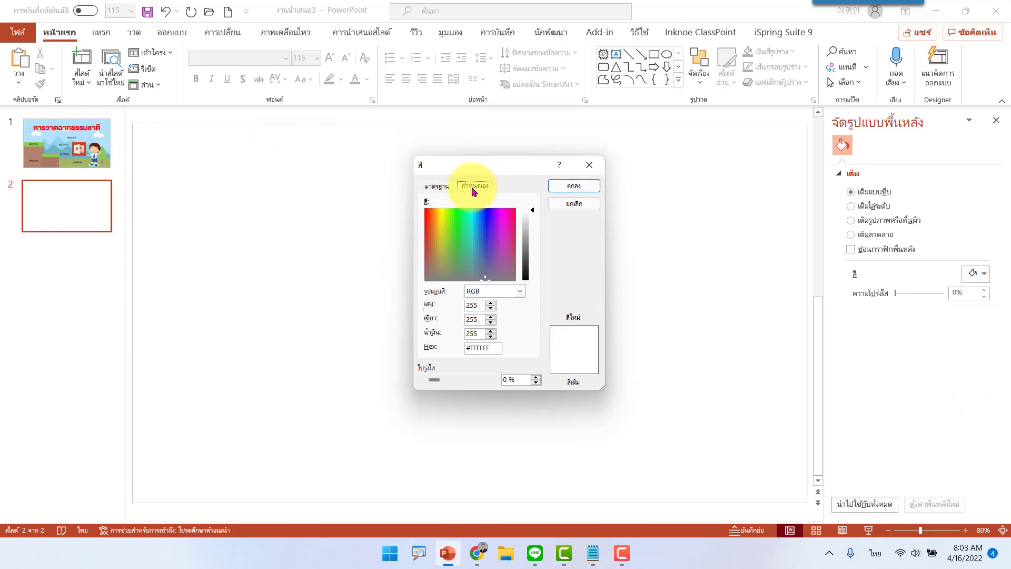
left_click(489, 347)
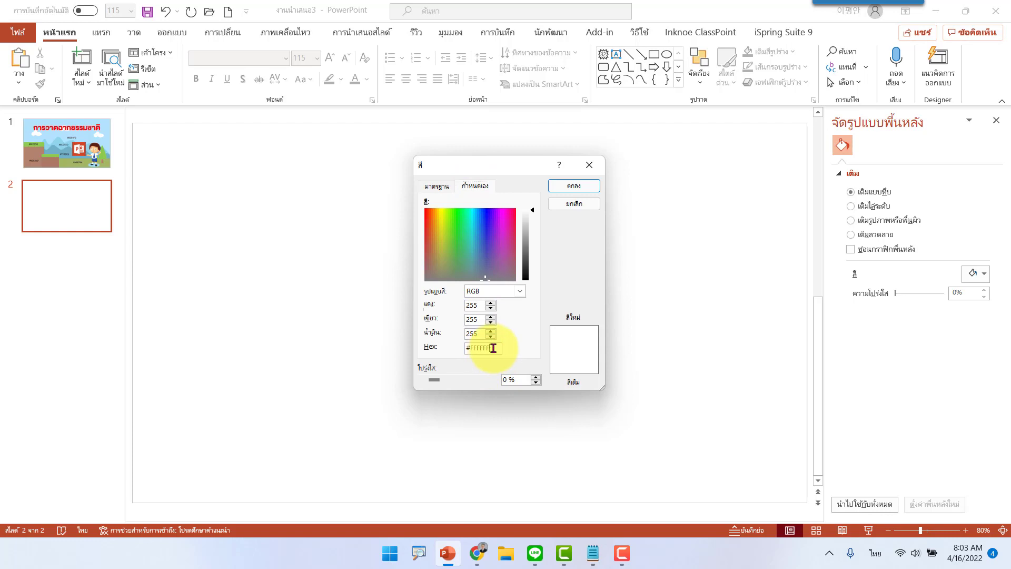
left_click_drag(468, 350, 519, 346)
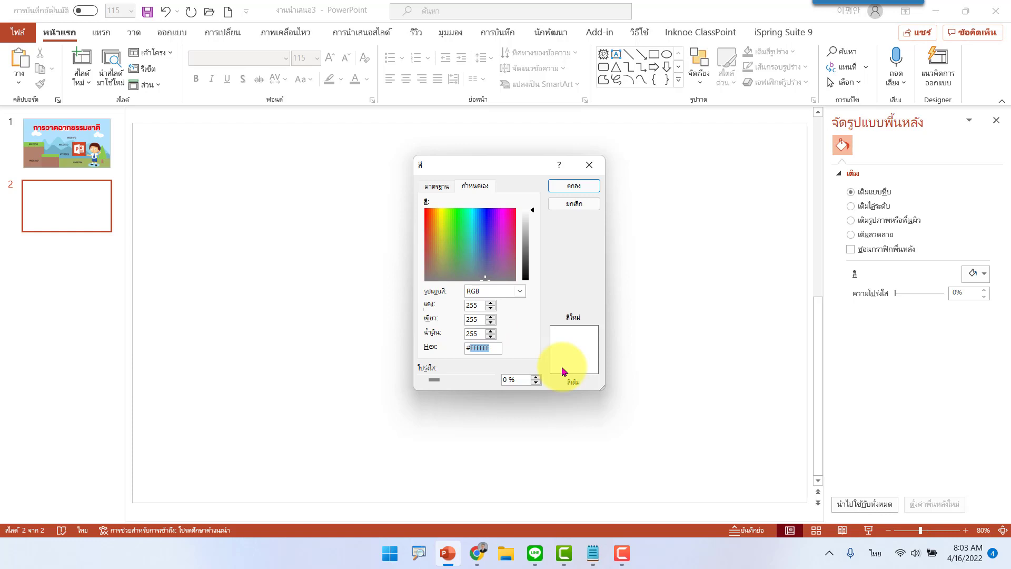
type("B2E4FD")
left_click(576, 188)
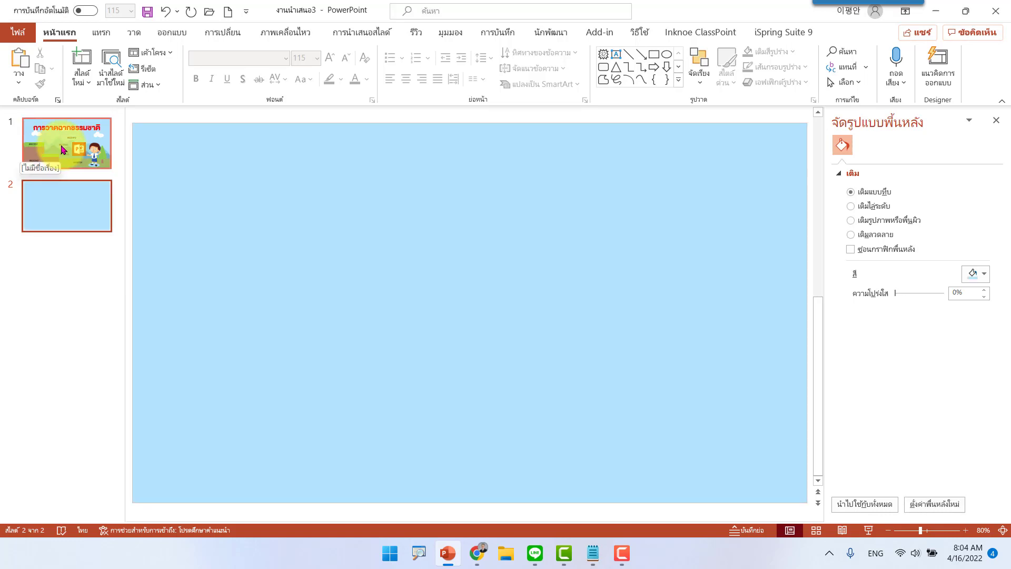
left_click(62, 150)
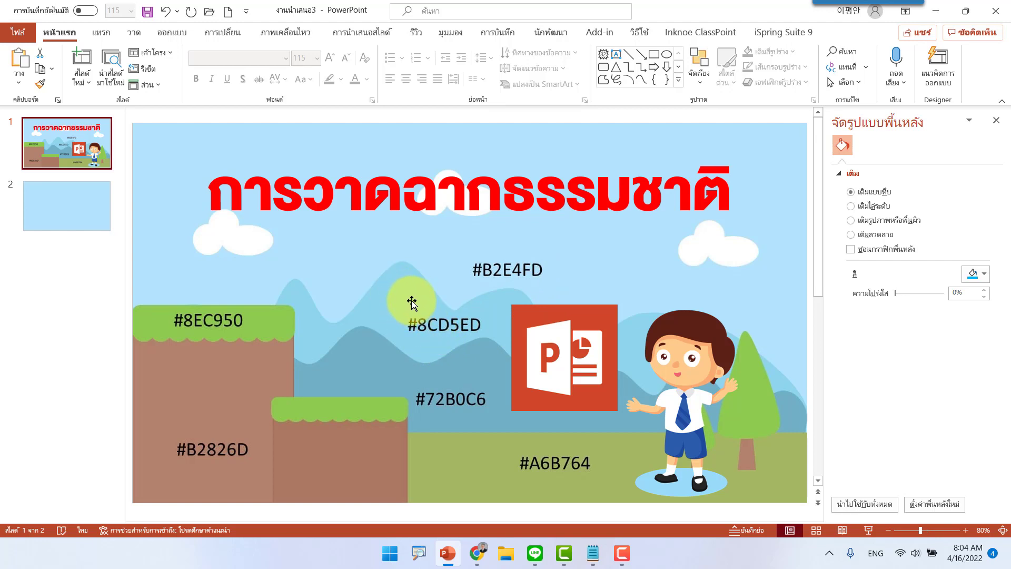
left_click(48, 212)
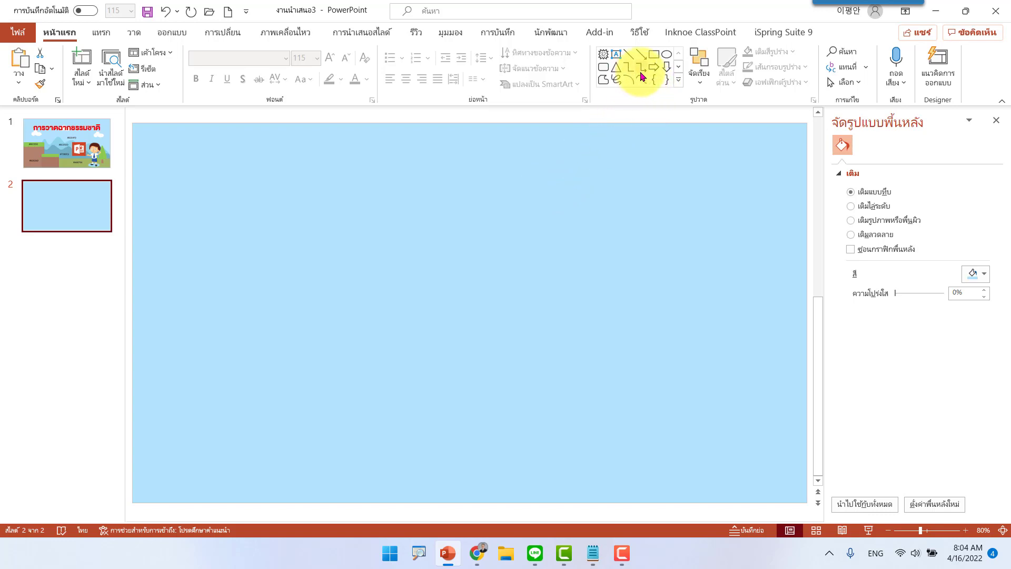
Step: Trace a freeform mountain outline from the bottom corners up over three peaks, closing at bottom-left
left_click(604, 80)
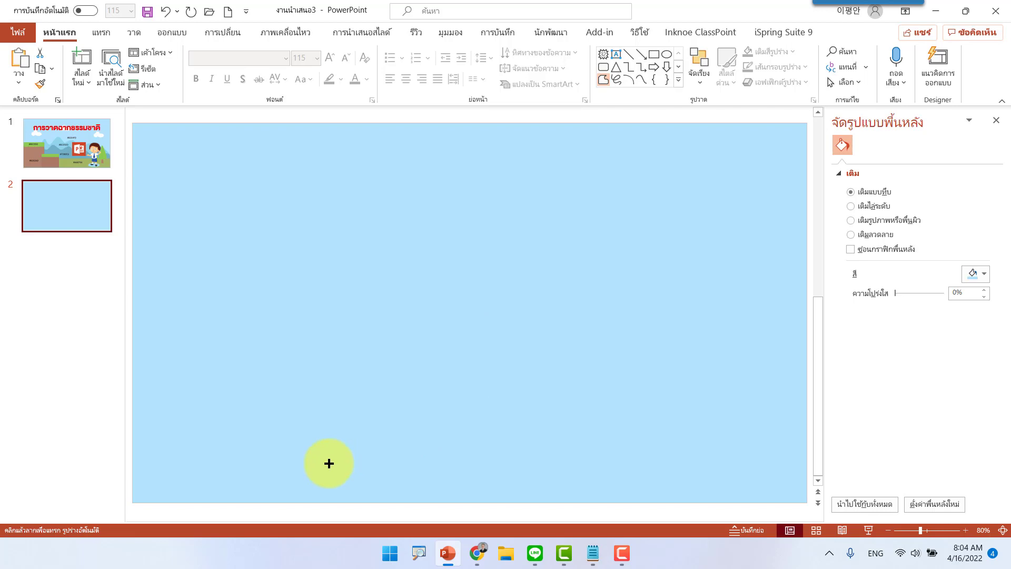
left_click(133, 503)
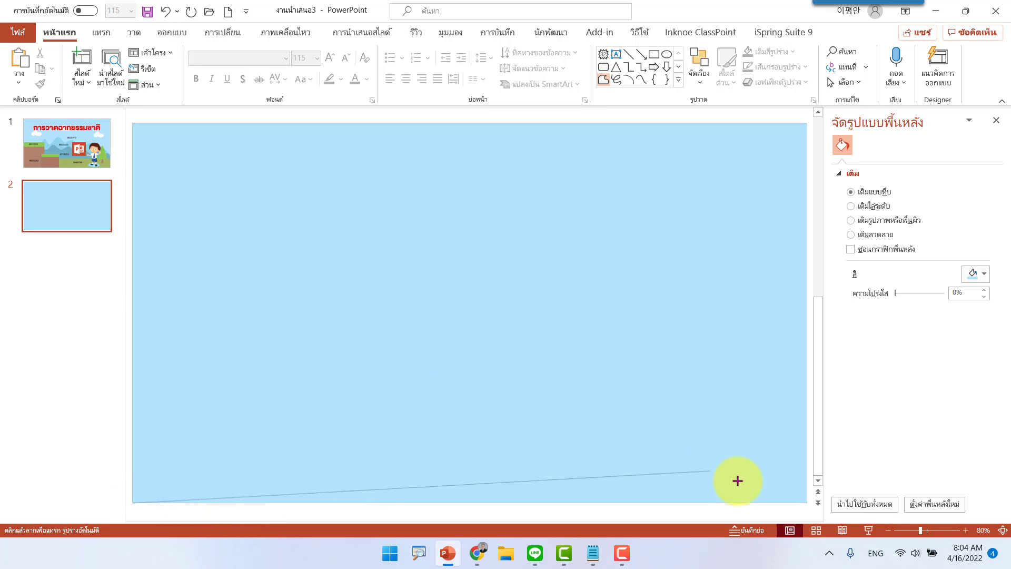
left_click(806, 503)
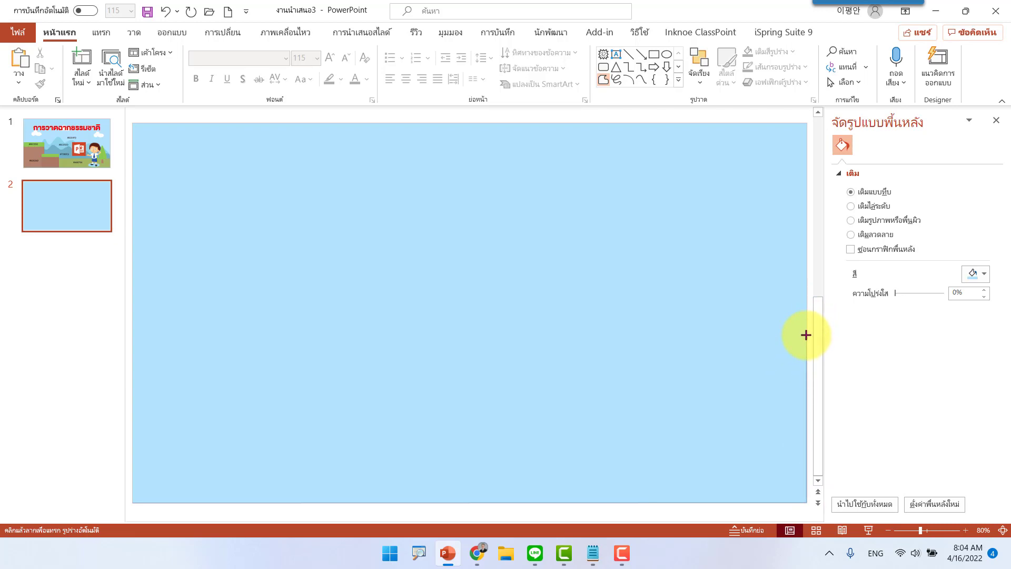
left_click(806, 335)
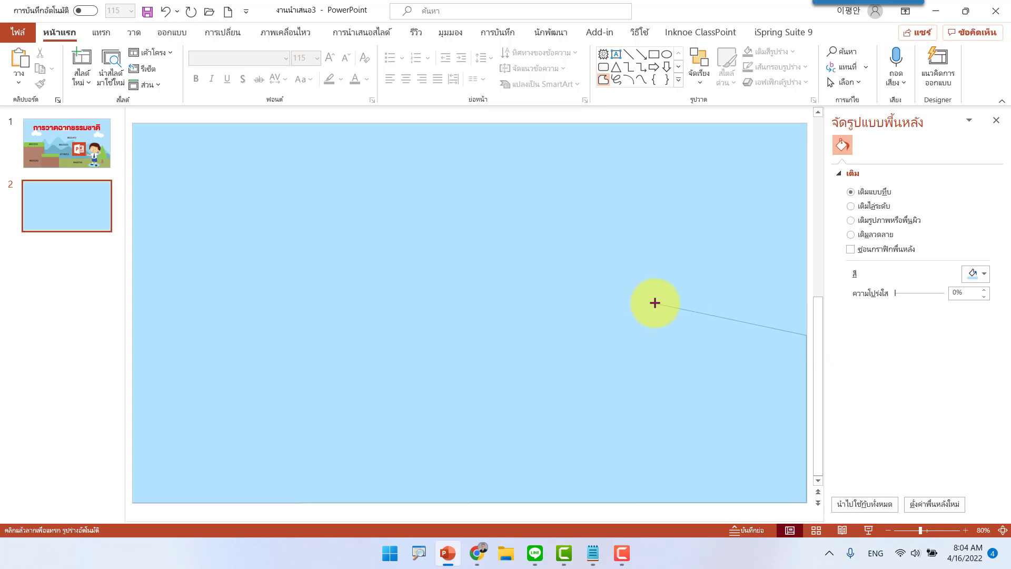
left_click(656, 303)
left_click(519, 247)
left_click(462, 322)
left_click(362, 256)
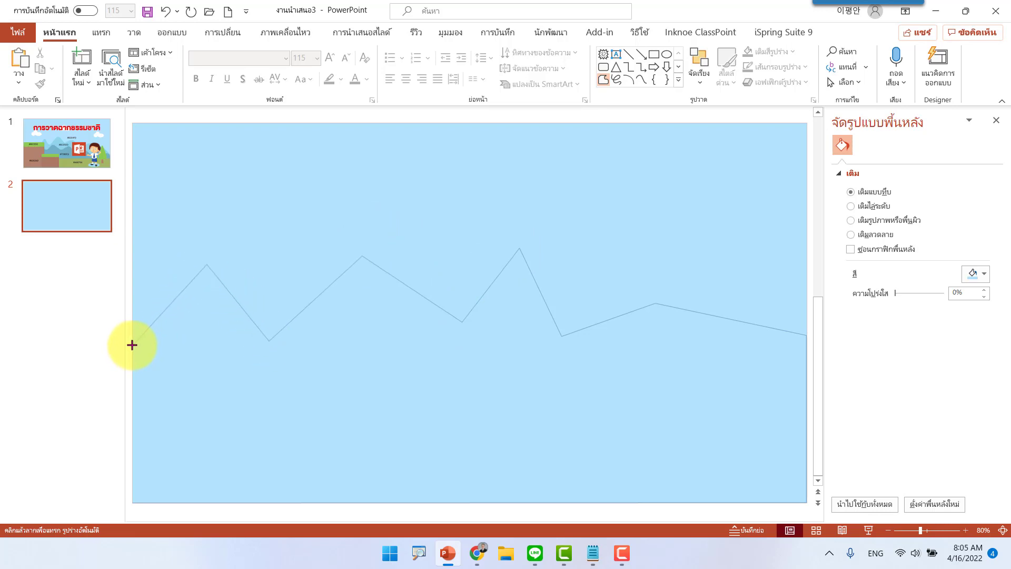
left_click(132, 348)
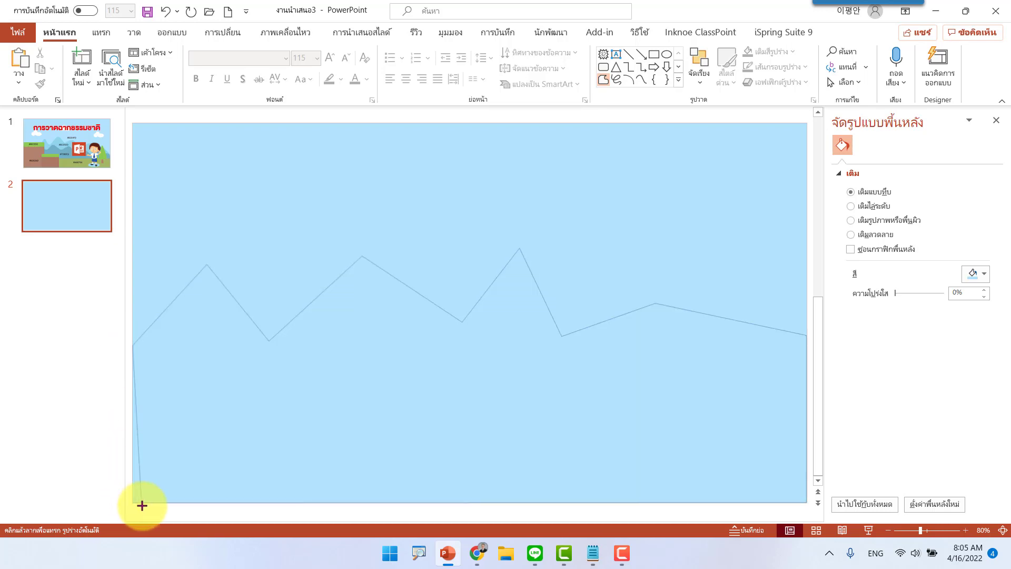
left_click(133, 504)
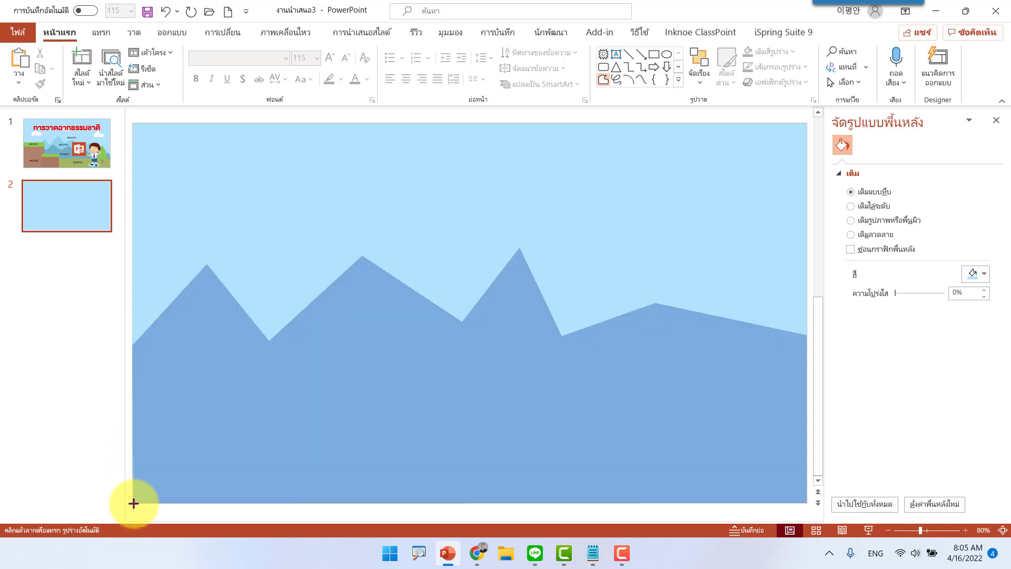
left_click(134, 503)
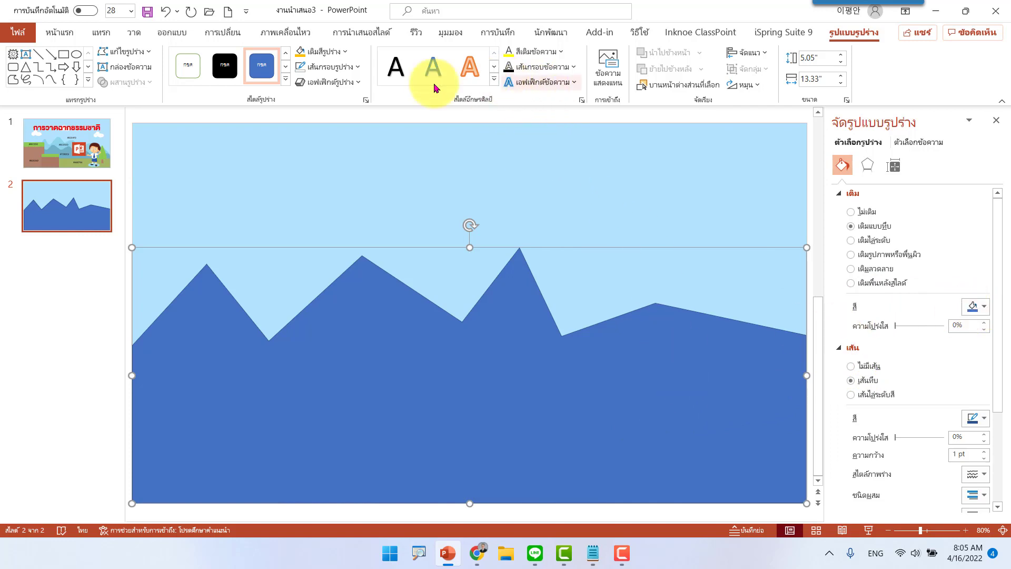
Step: Remove the mountain shape's outline and fill it with light blue #8CD5ED
left_click(329, 70)
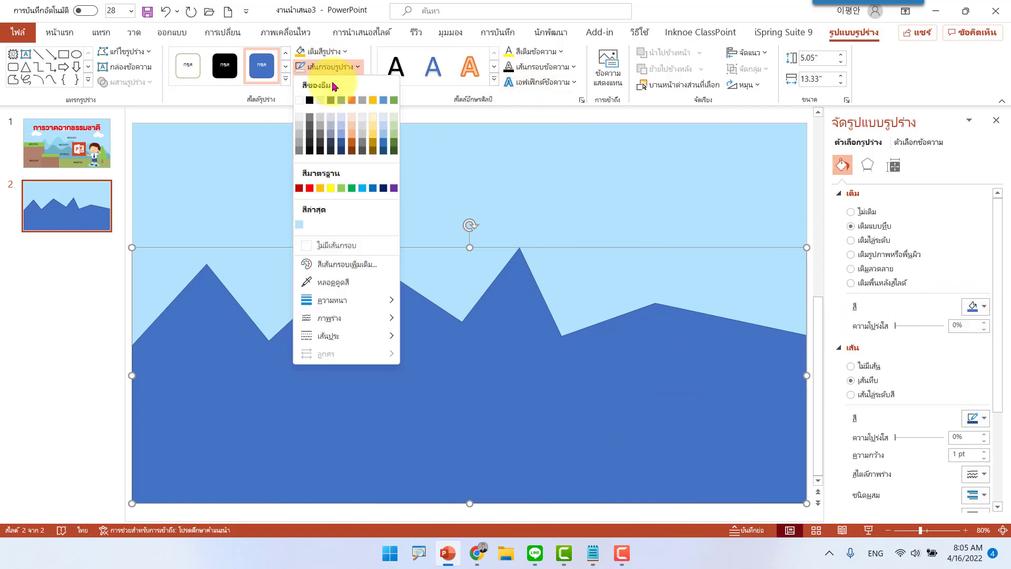
left_click(343, 250)
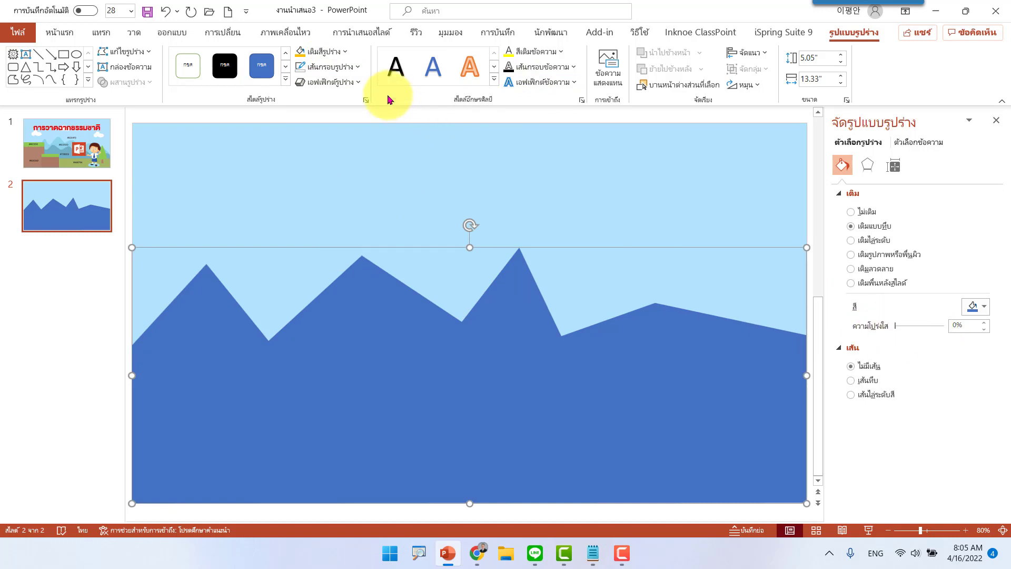
left_click(337, 56)
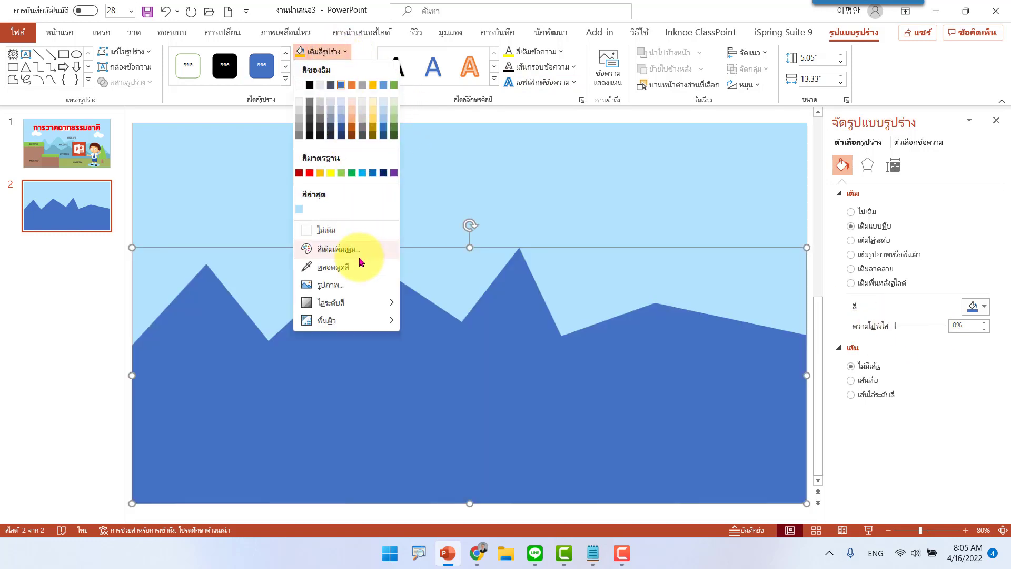
left_click(349, 249)
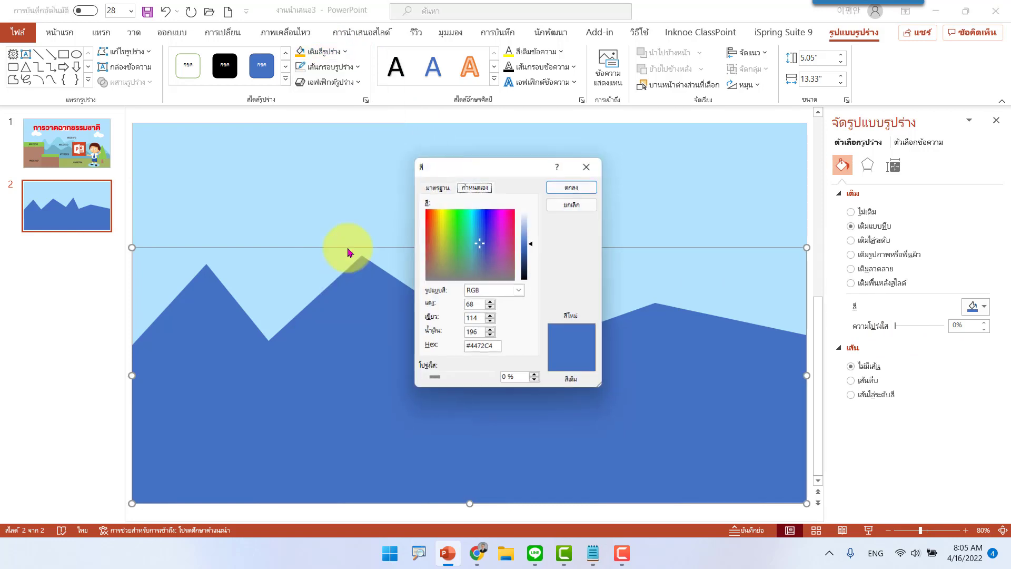
left_click(492, 349)
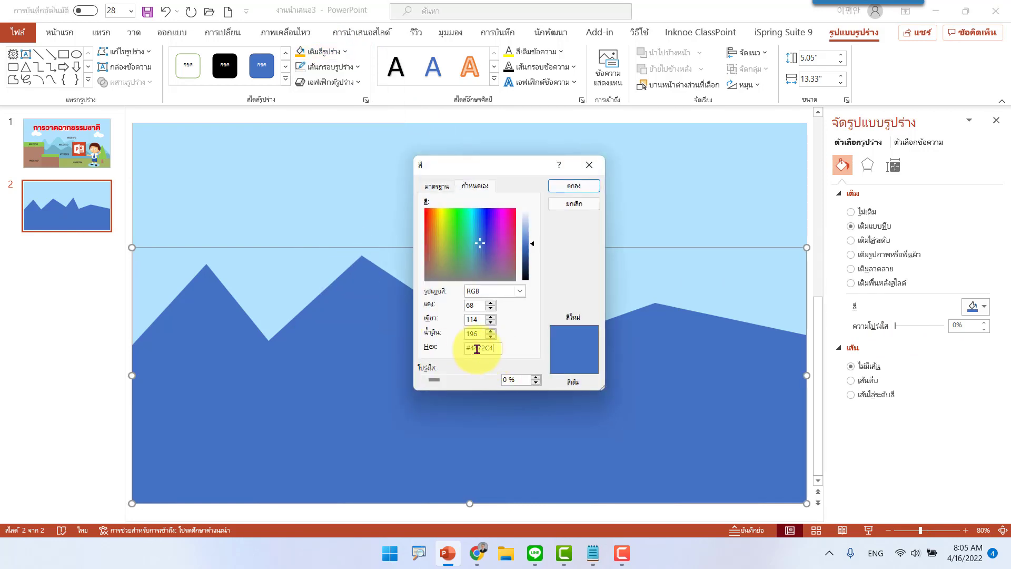
left_click_drag(474, 349, 512, 352)
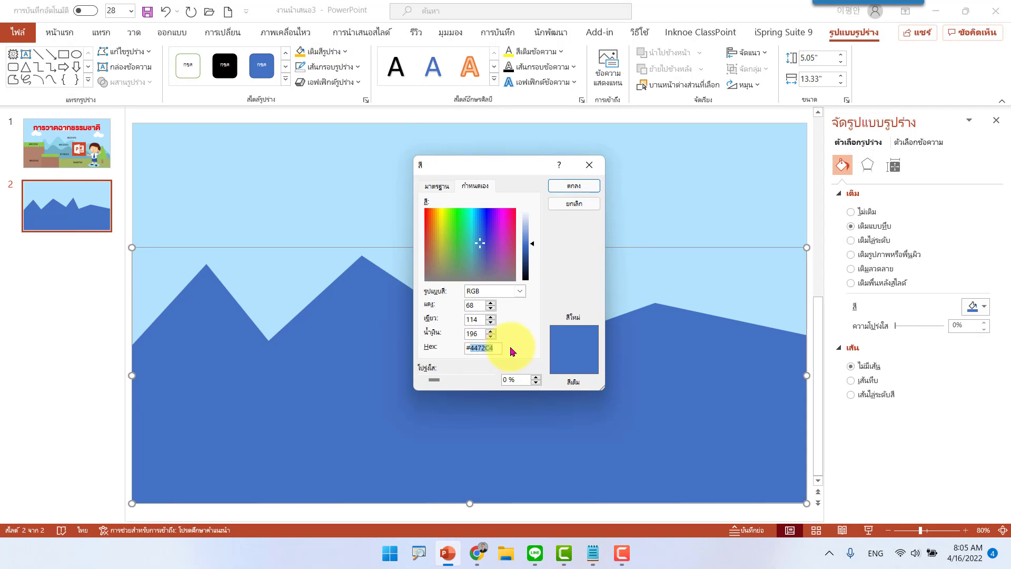
type("8CD5ED")
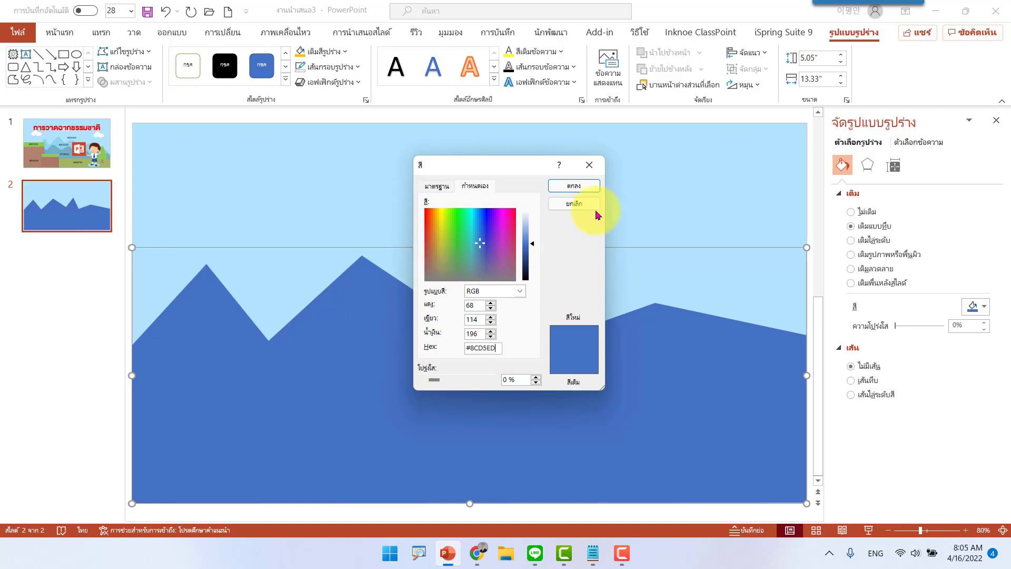
left_click(583, 190)
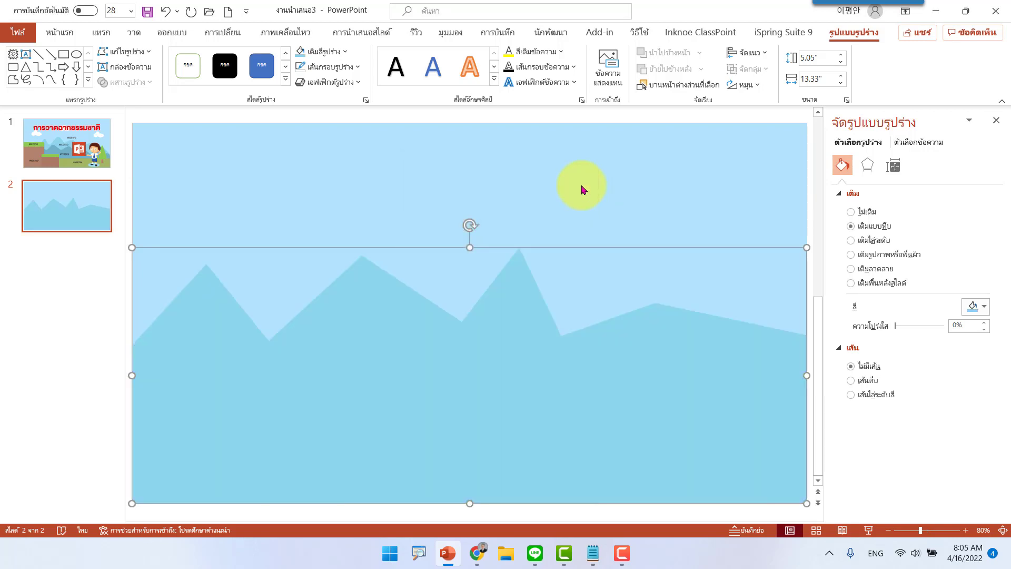
Step: Glance at reference slide 1, then return to slide 2 and right-click the mountain shape
left_click(47, 141)
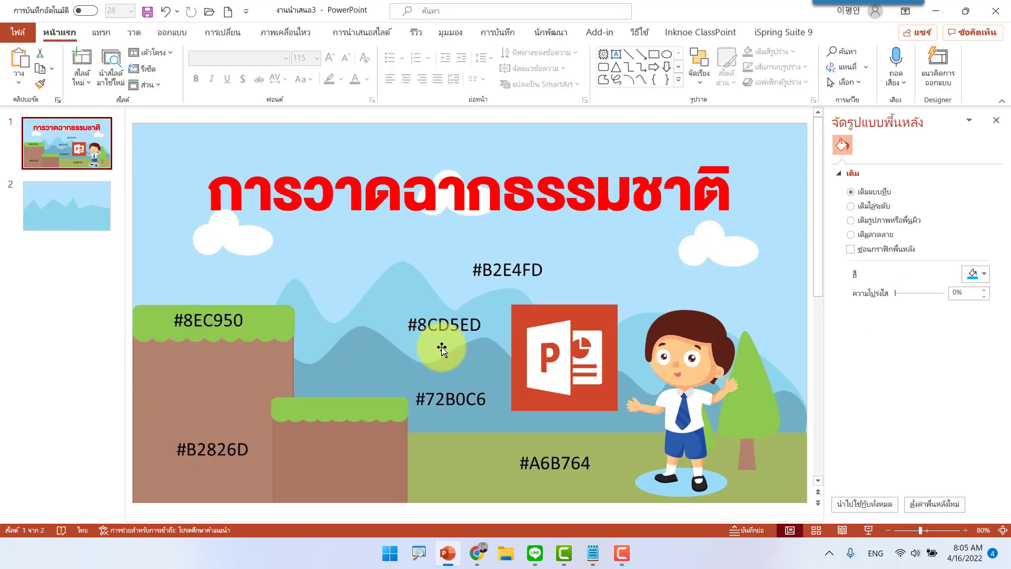
left_click(90, 207)
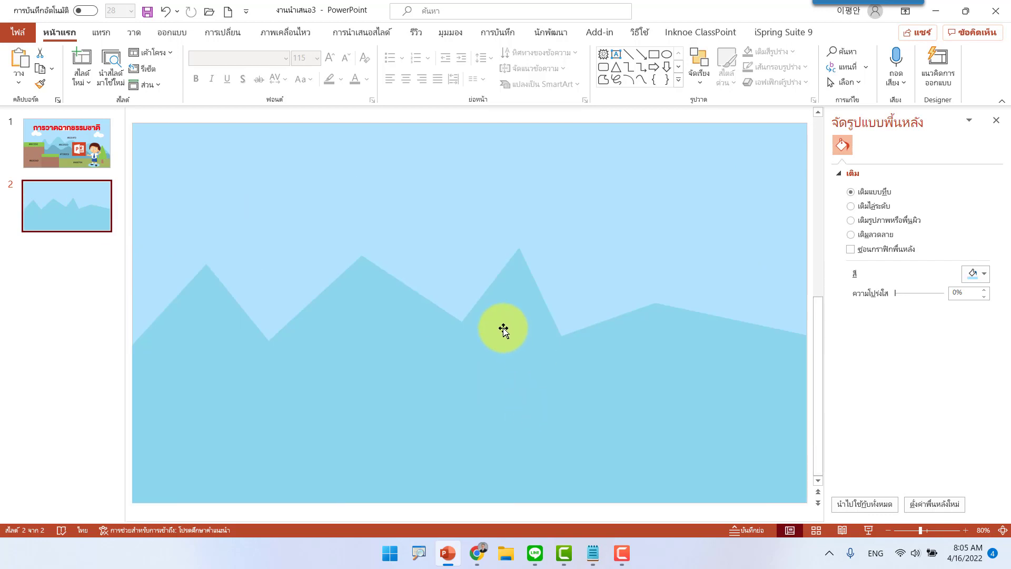
left_click(513, 339)
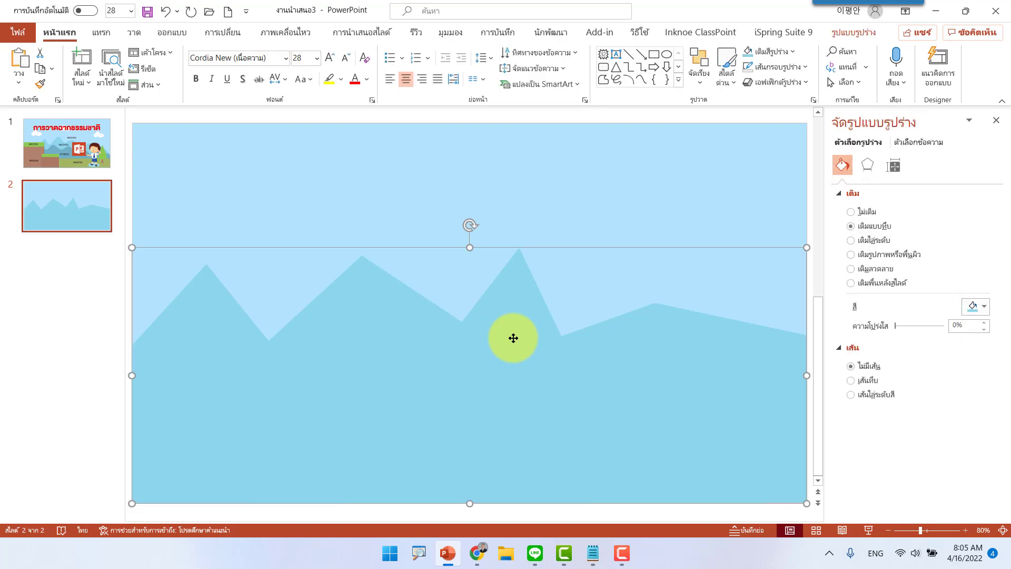
right_click(495, 334)
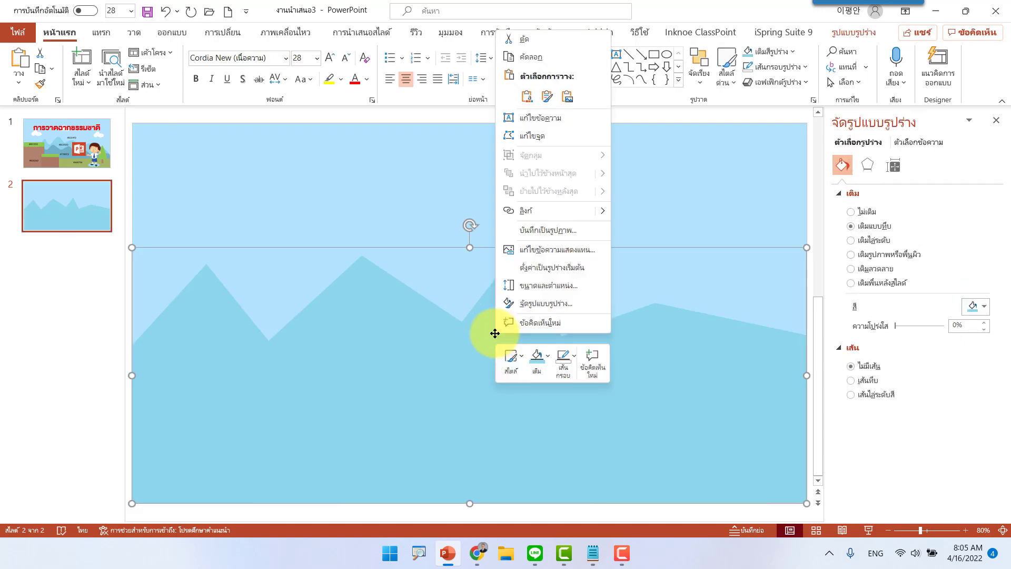
Step: In Edit Points, make the tallest peak and right-hand hill smooth points and round their curves
left_click(548, 136)
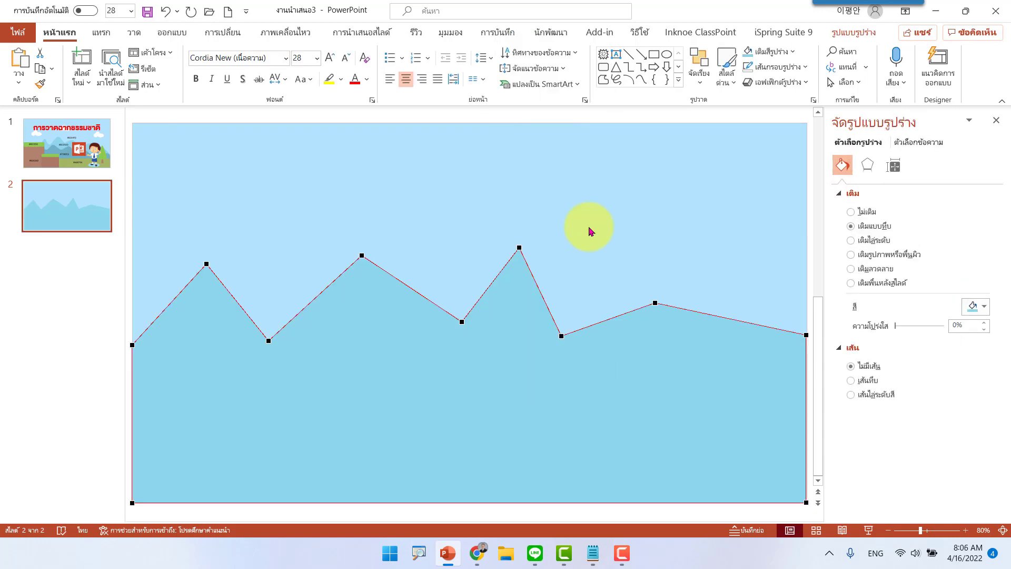
left_click(519, 248)
right_click(519, 247)
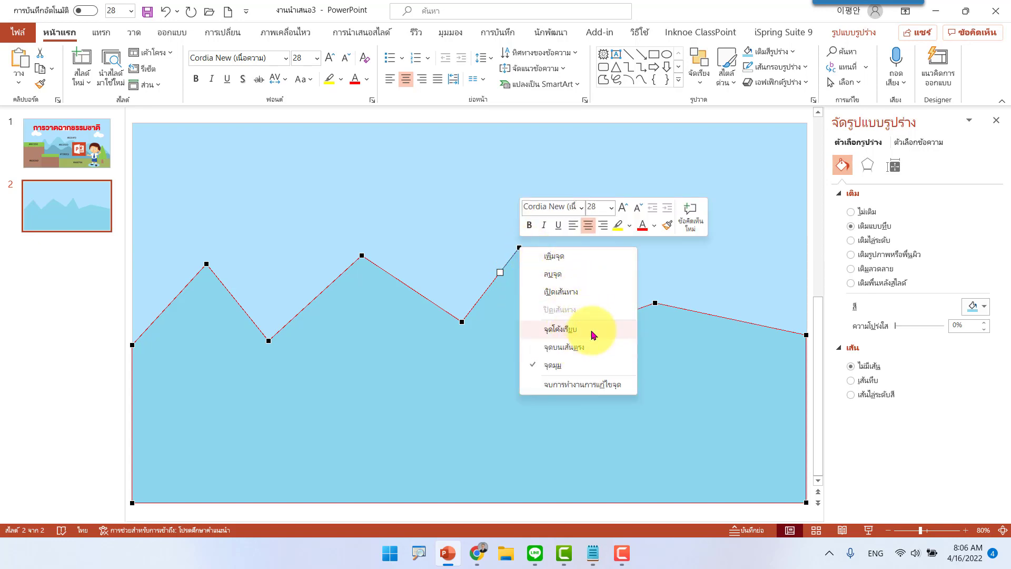
left_click(569, 331)
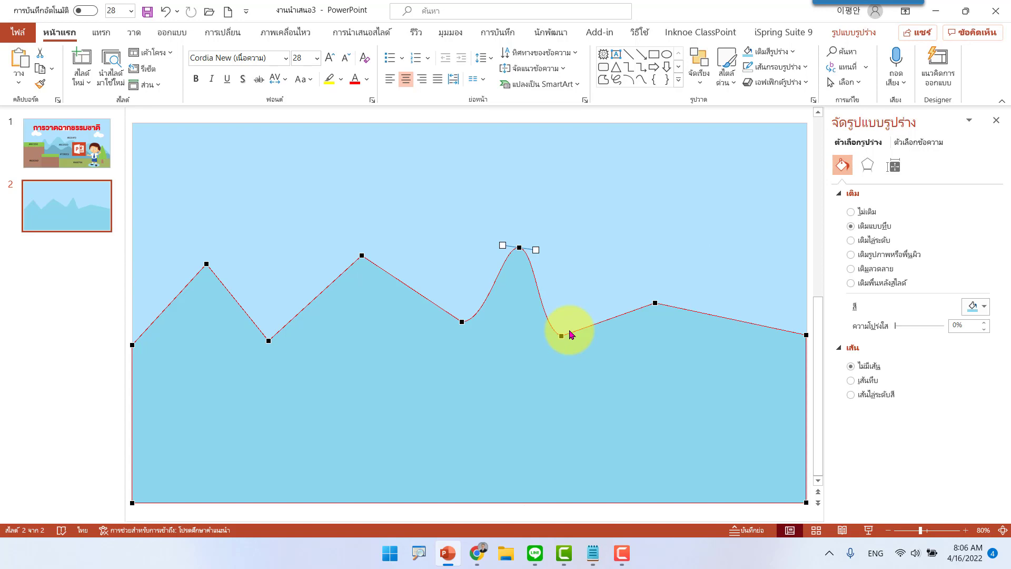
right_click(655, 302)
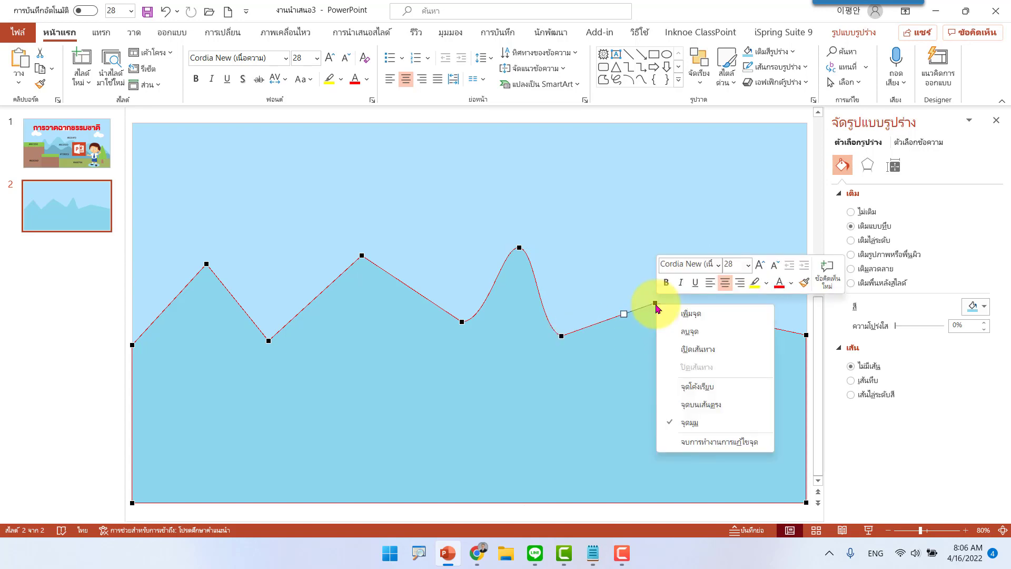
left_click(721, 388)
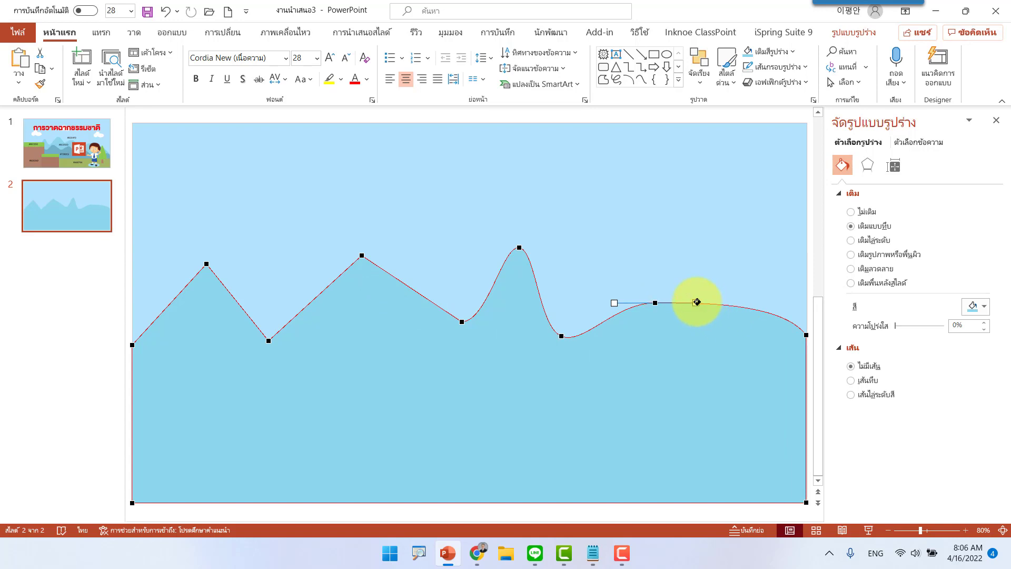
left_click_drag(697, 302, 705, 294)
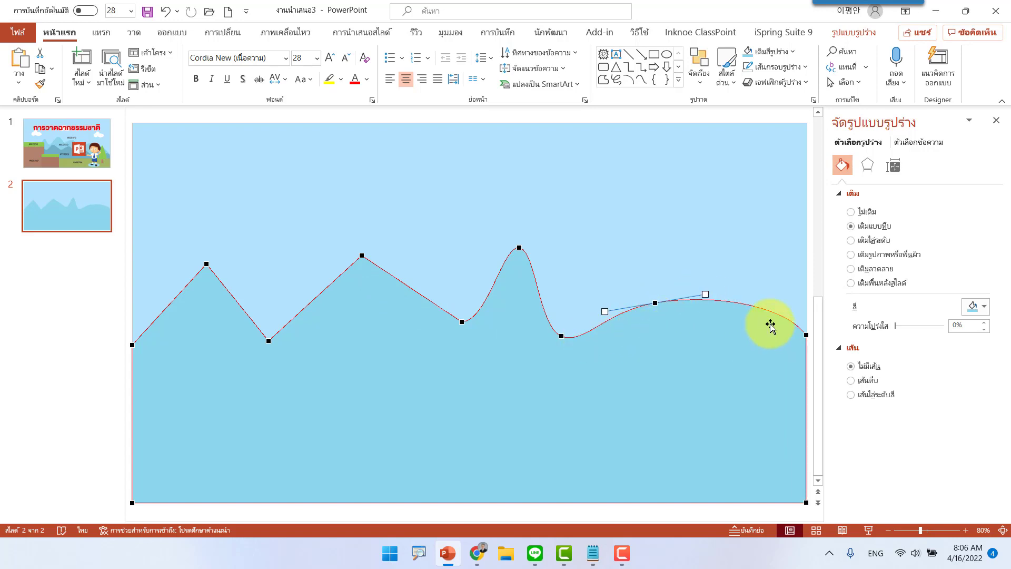
left_click(655, 302)
left_click_drag(655, 301, 657, 295)
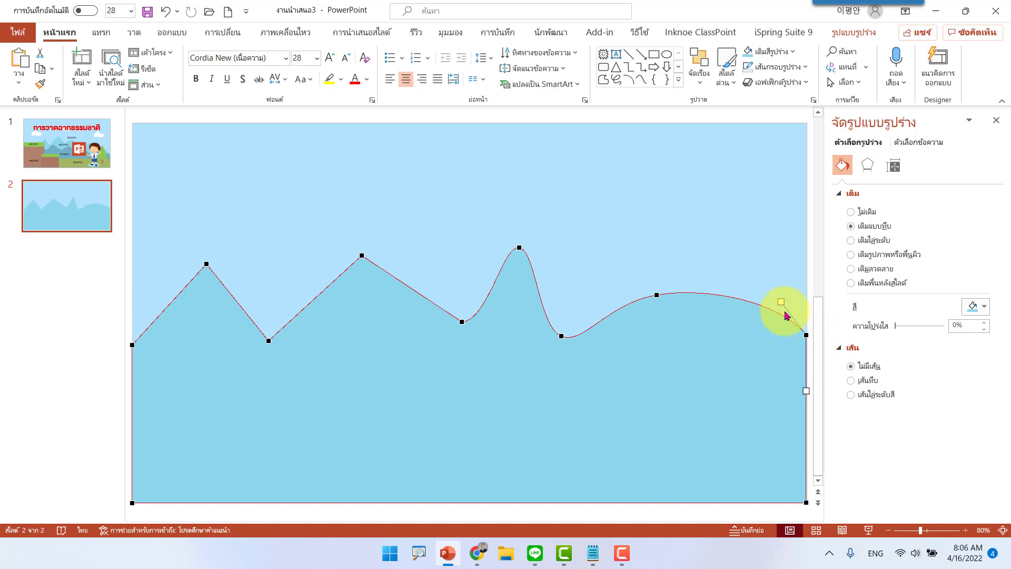
left_click_drag(782, 302, 746, 305)
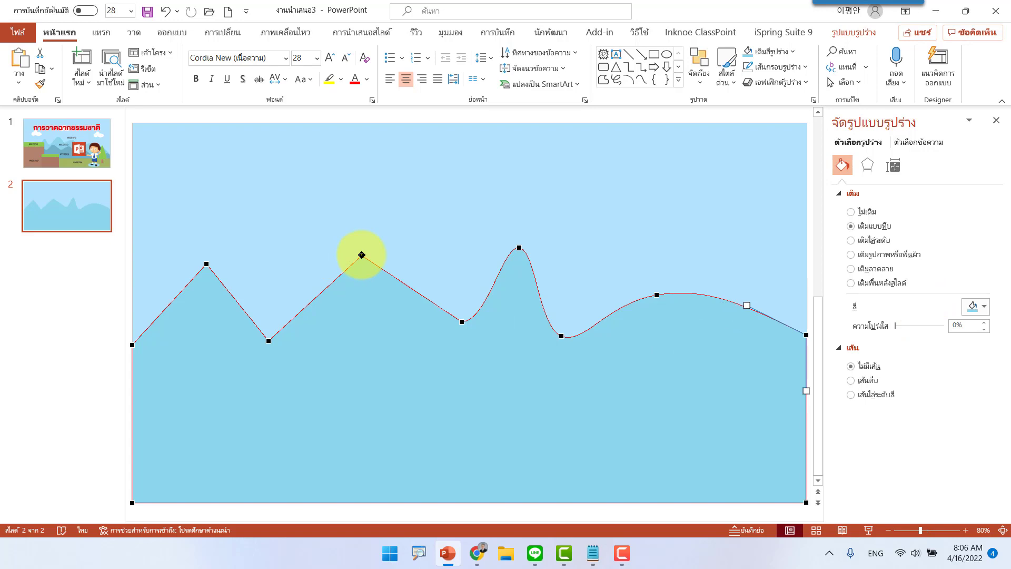
Step: Smooth the middle and leftmost peaks, adjust their curve handles, and finish editing
right_click(362, 255)
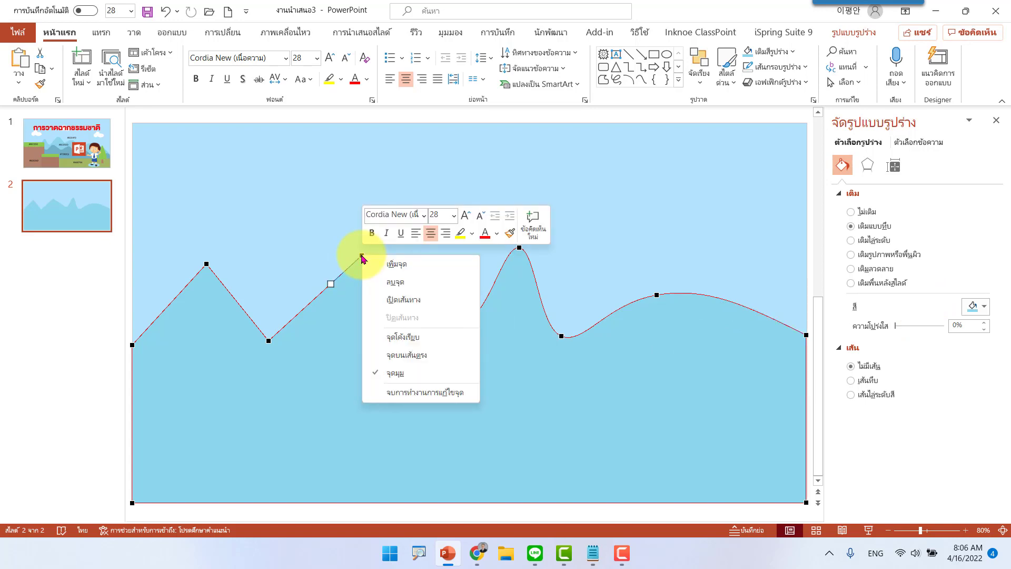
left_click(418, 340)
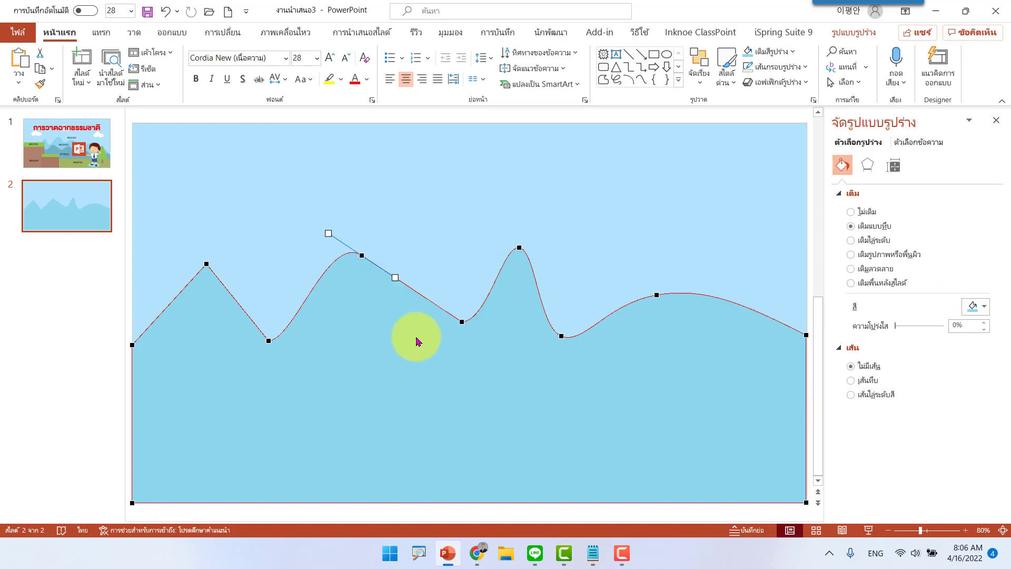
left_click_drag(395, 277, 403, 259)
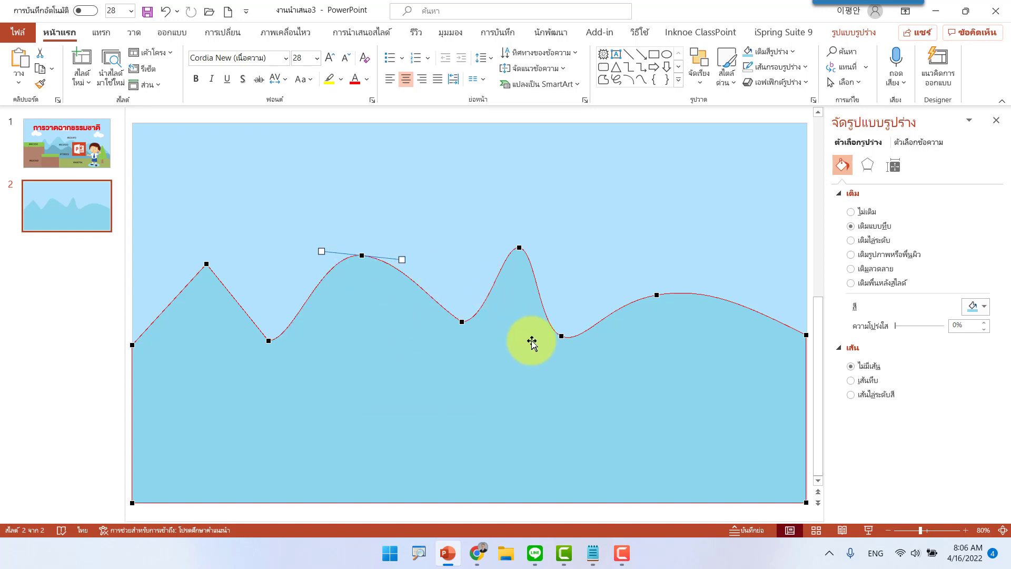
right_click(206, 265)
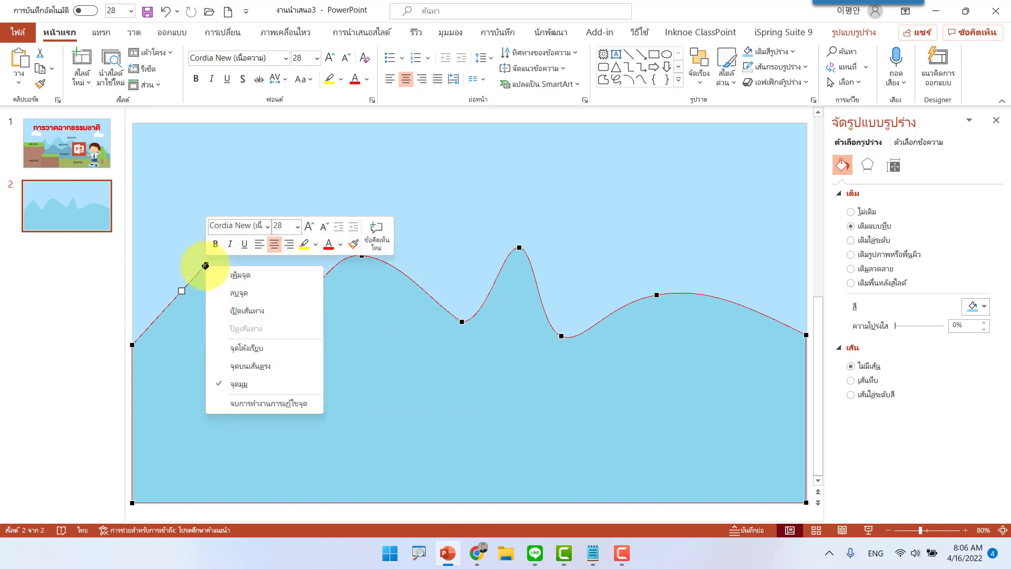
left_click(263, 346)
left_click_drag(228, 288, 238, 274)
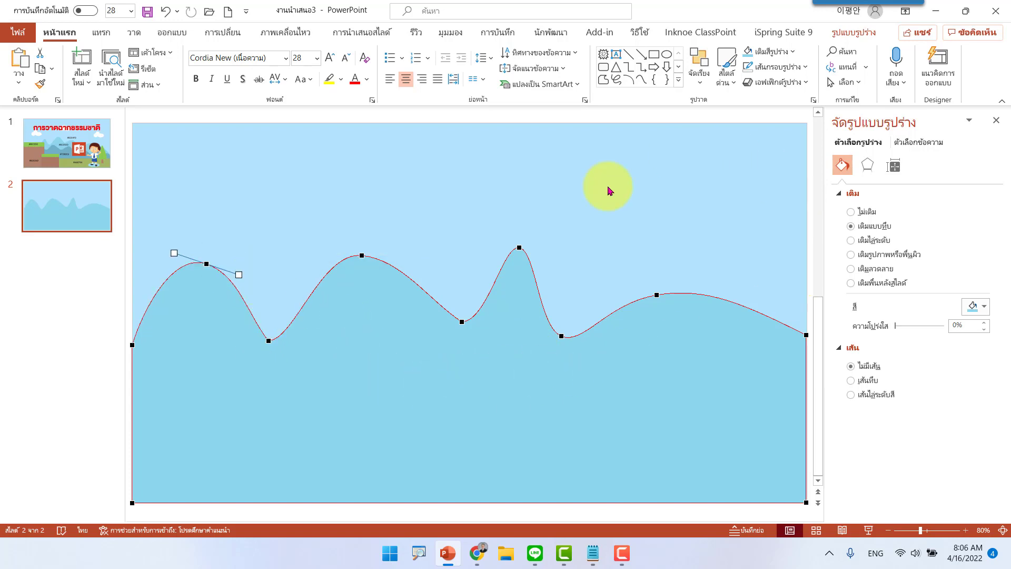
left_click(273, 116)
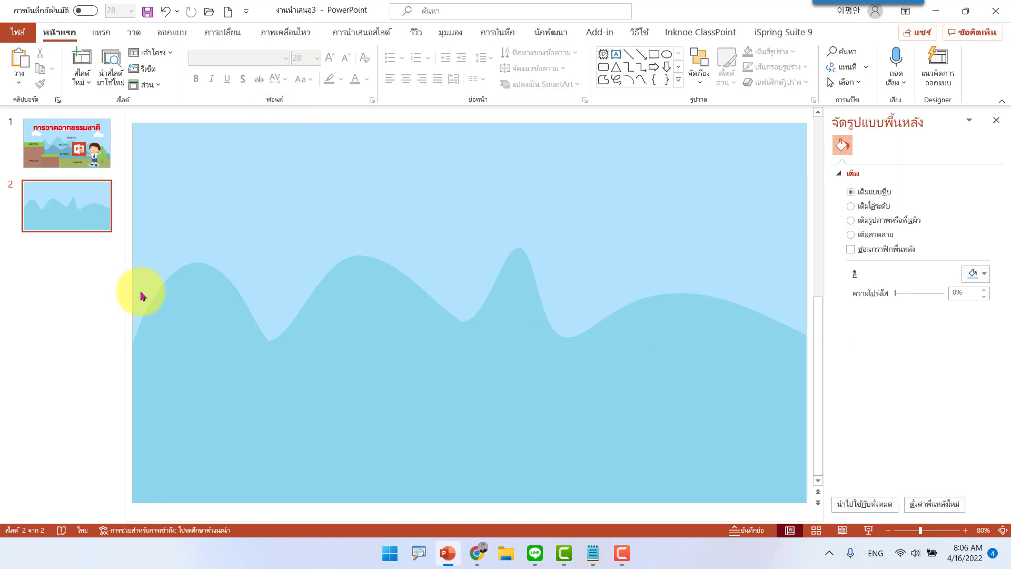
Step: Check reference slide 1, return to slide 2, and close the Format Background pane
left_click(67, 152)
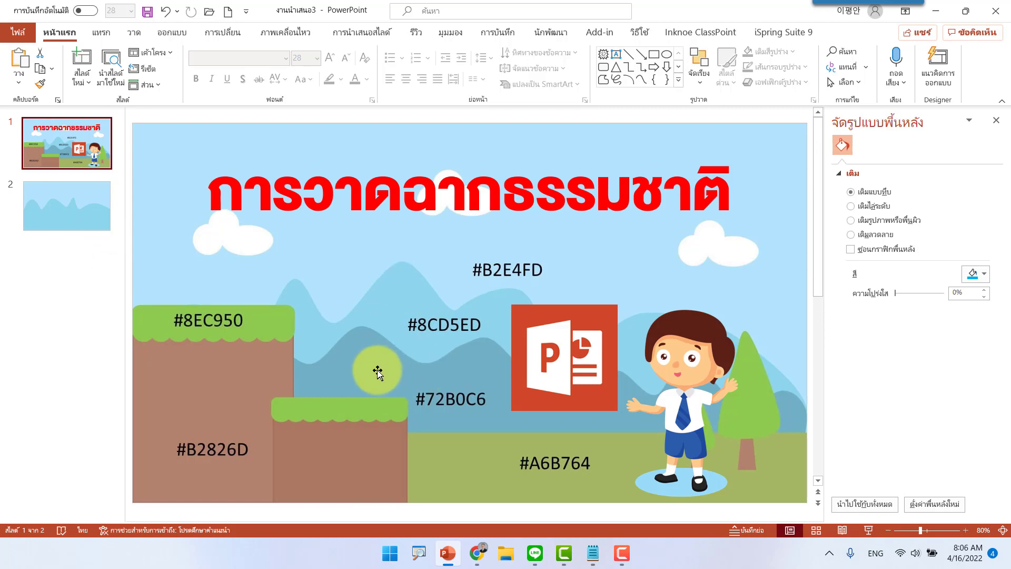
left_click(86, 208)
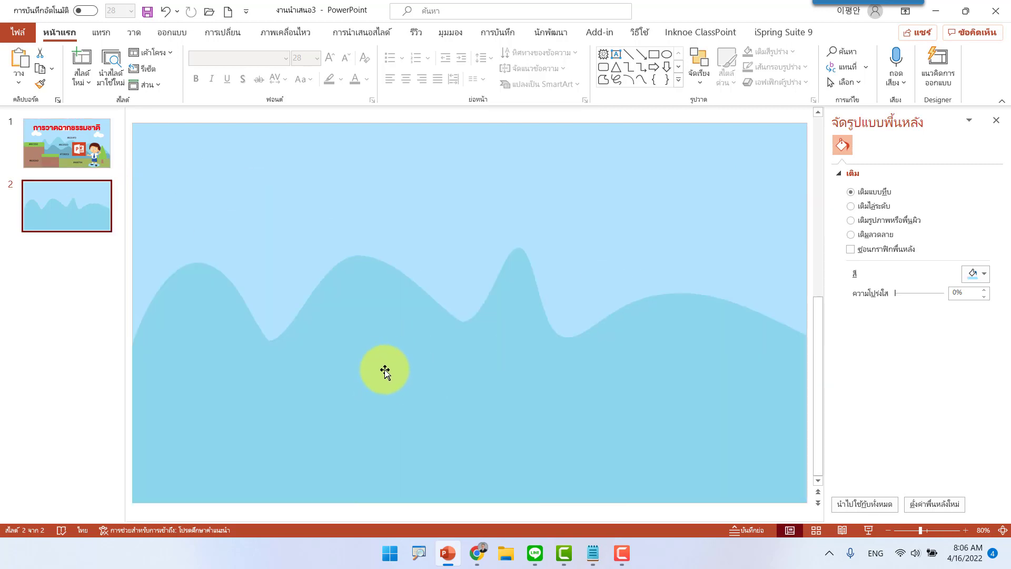
left_click(996, 120)
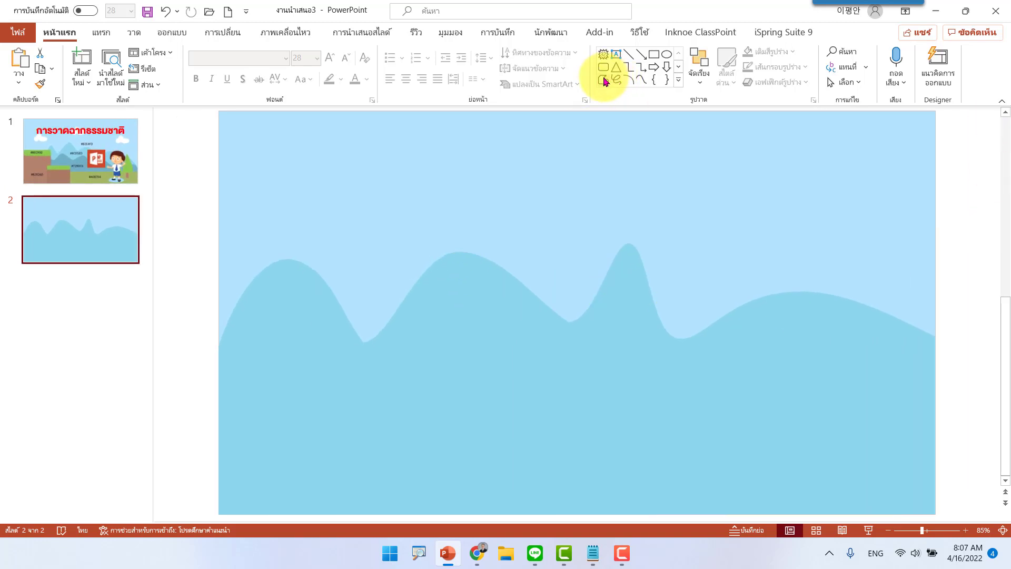
Step: Trace a second jagged freeform mountain range with five peaks across slide 2's lower part
left_click(604, 82)
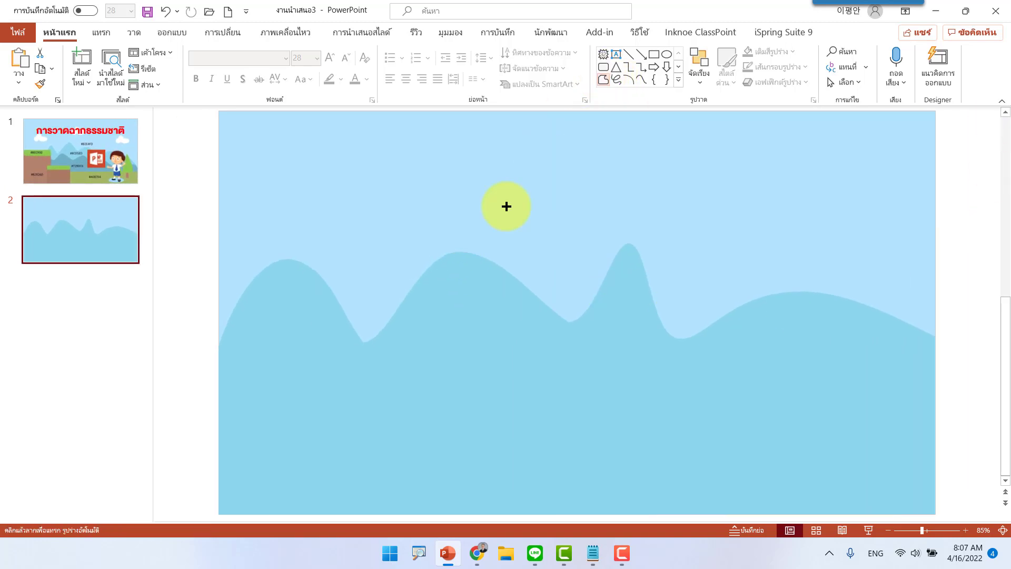
left_click(219, 513)
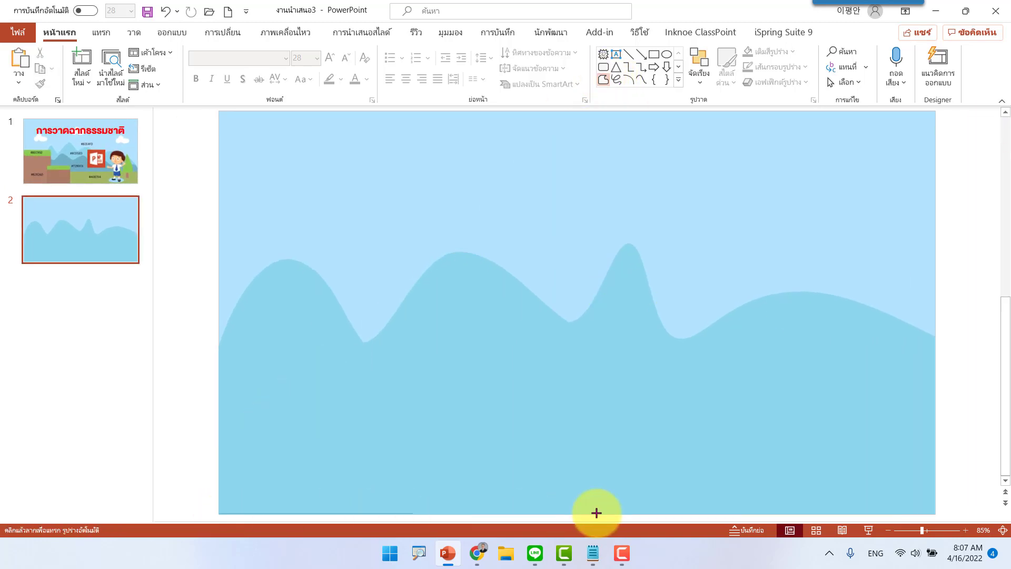
left_click(936, 514)
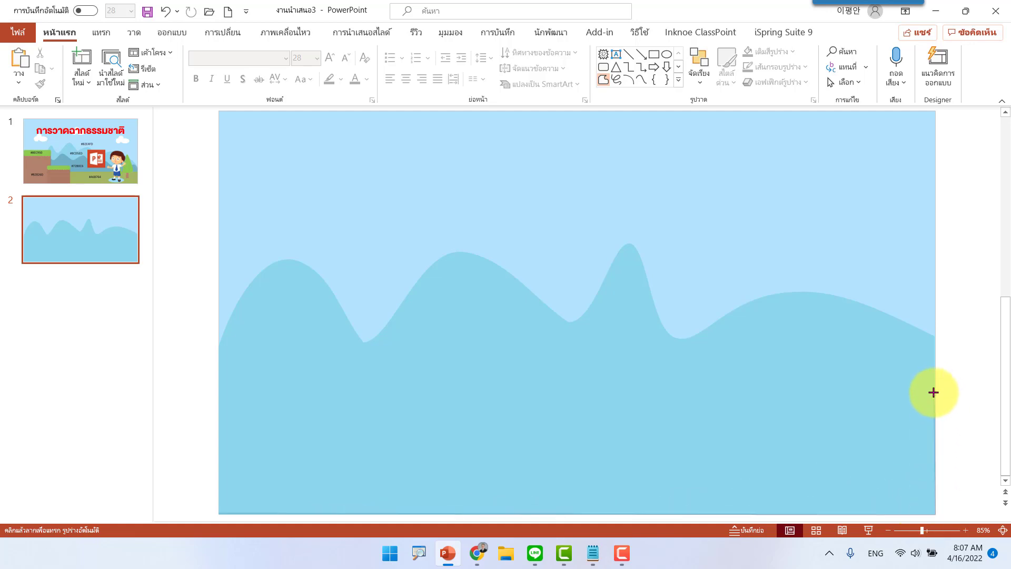
left_click(933, 393)
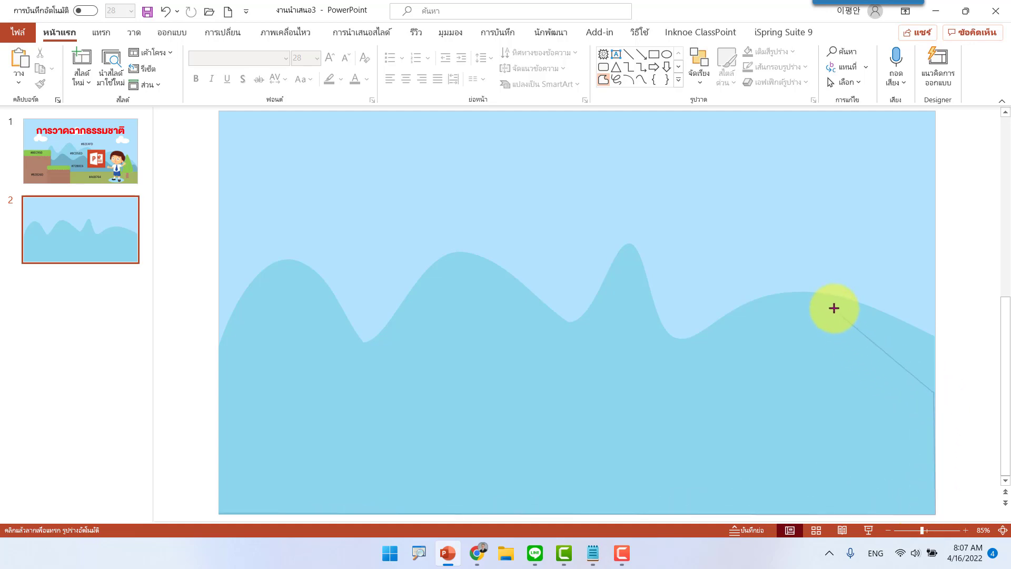
left_click(834, 309)
left_click(714, 377)
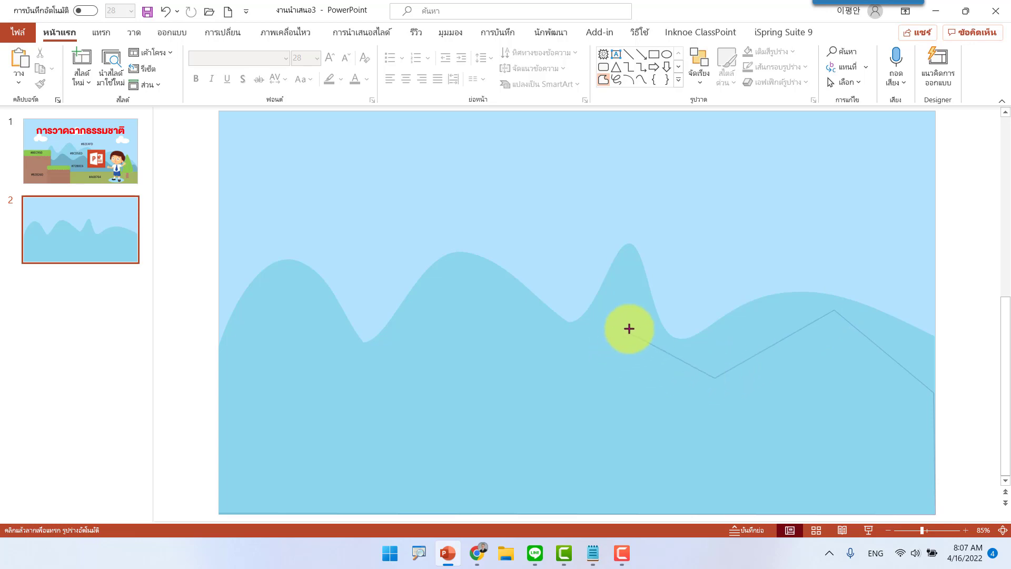
left_click(684, 313)
left_click(620, 379)
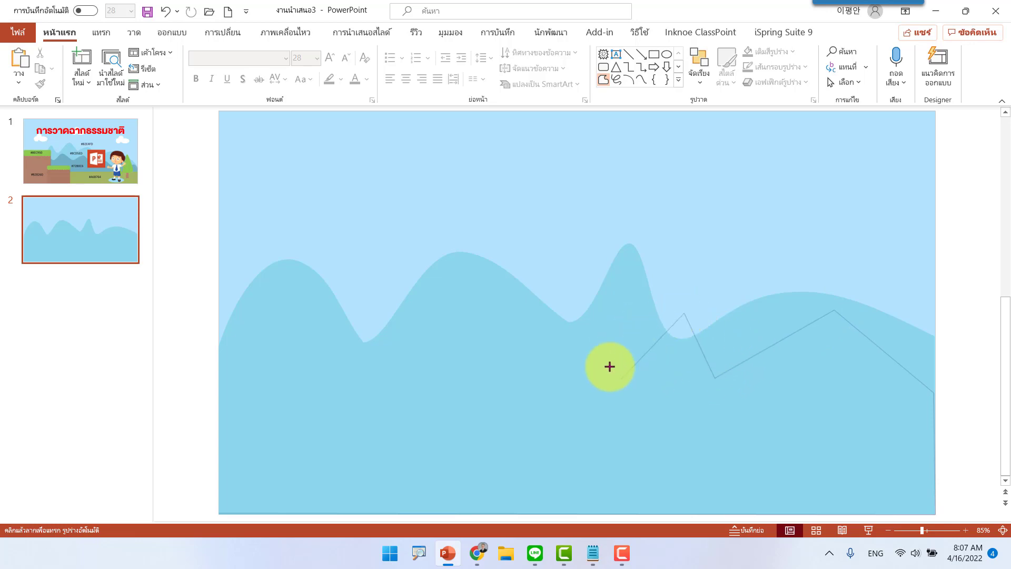
left_click(560, 325)
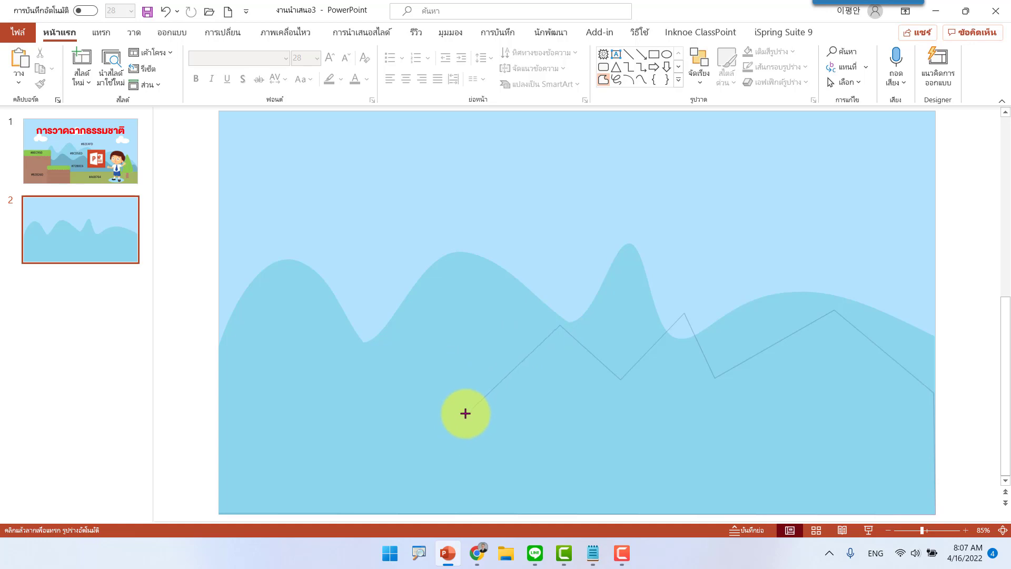
left_click(474, 399)
left_click(415, 305)
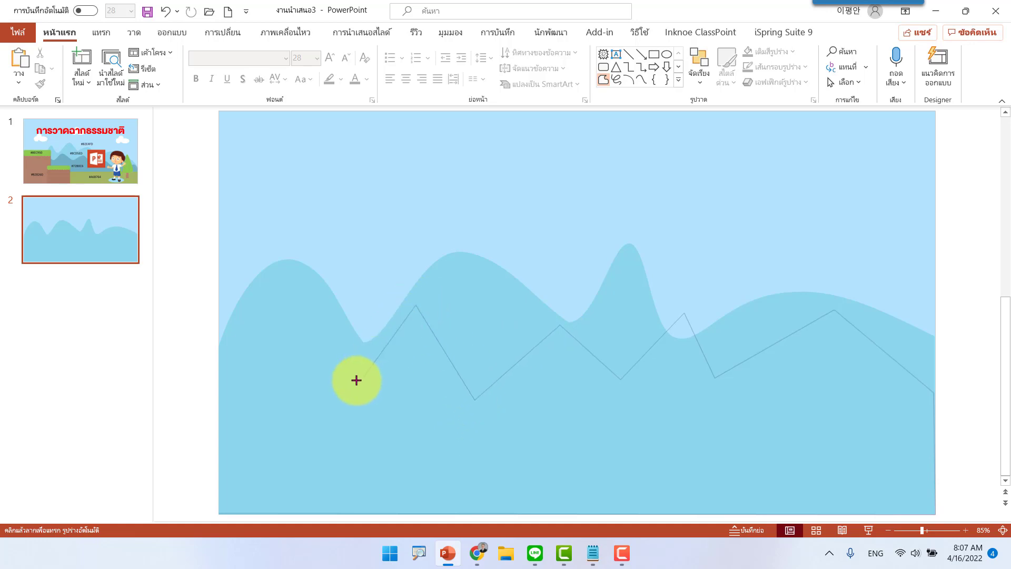
left_click(347, 393)
left_click(271, 301)
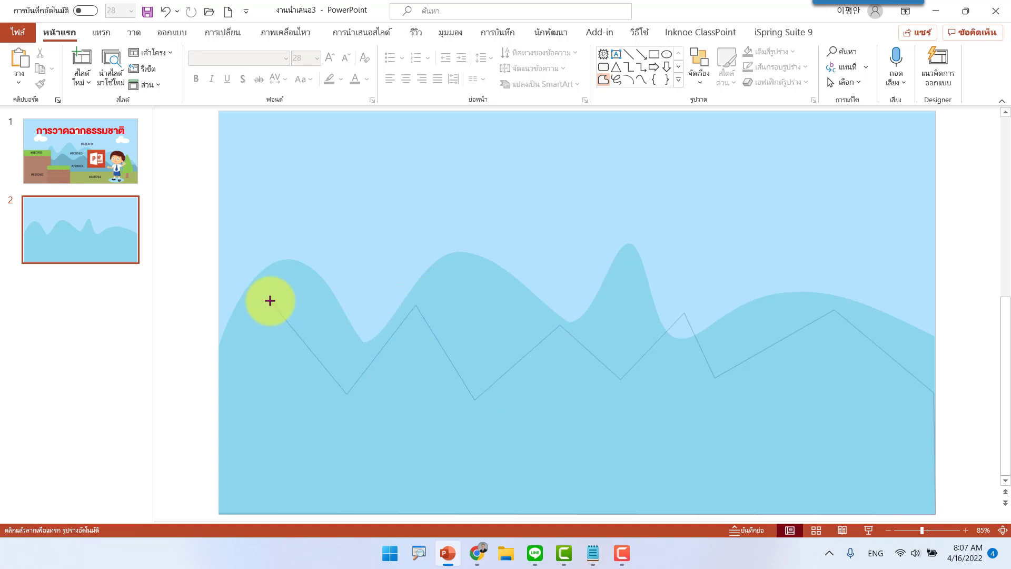
left_click(220, 399)
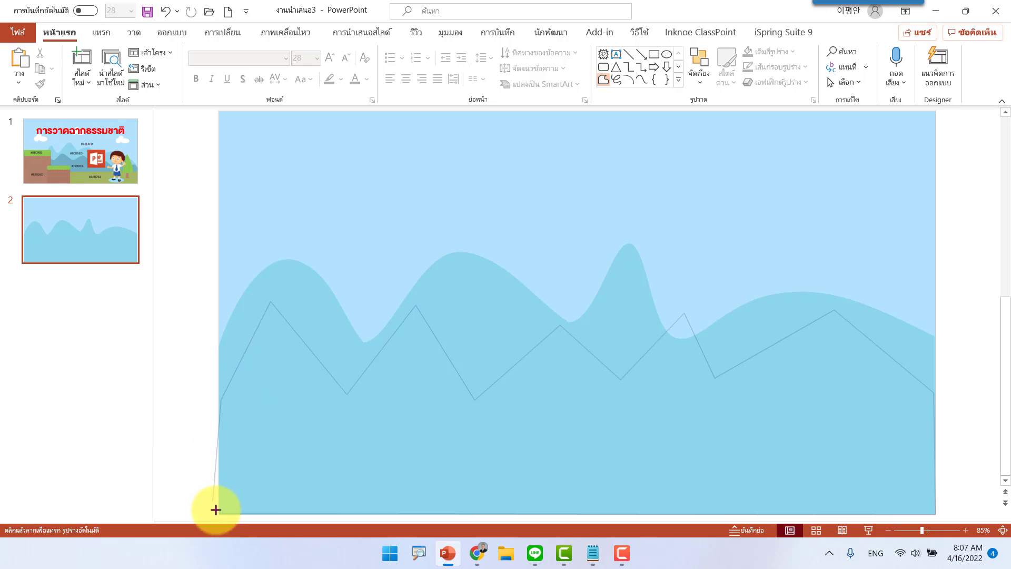
left_click(217, 511)
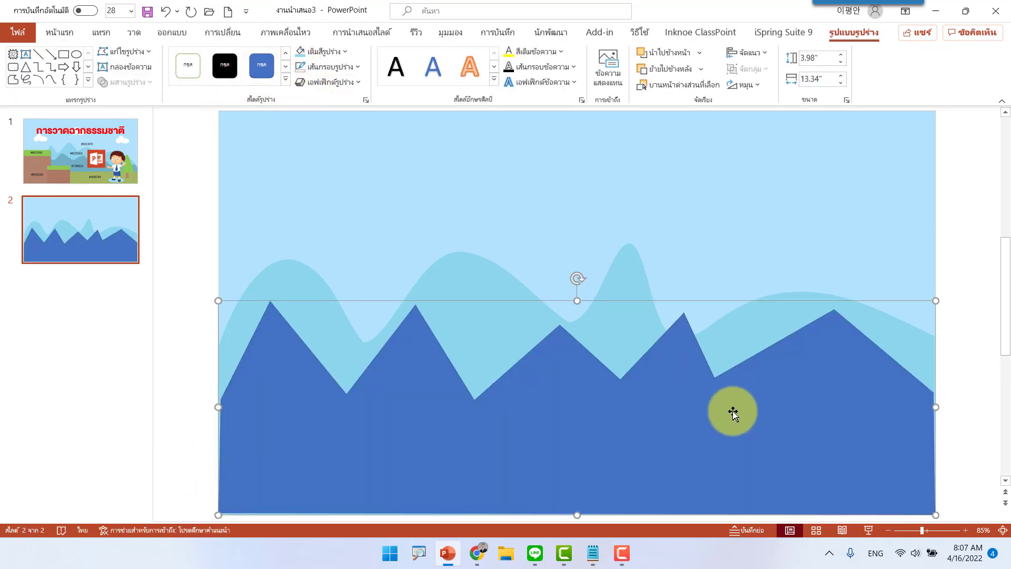
Step: Fill the front mountain range with teal #72B0C6, then view slide 1 for reference
left_click(323, 51)
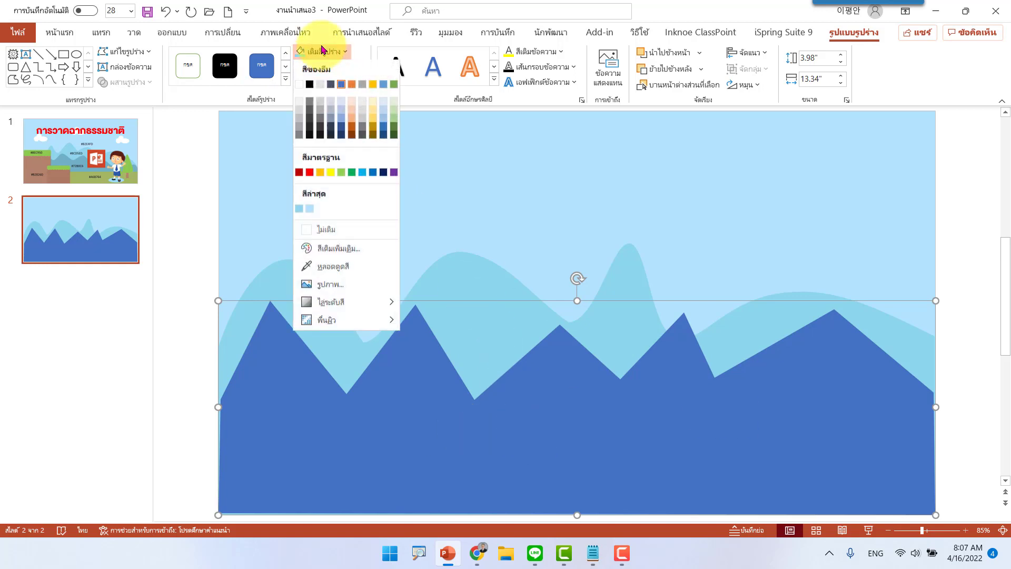
mouse_move(331, 303)
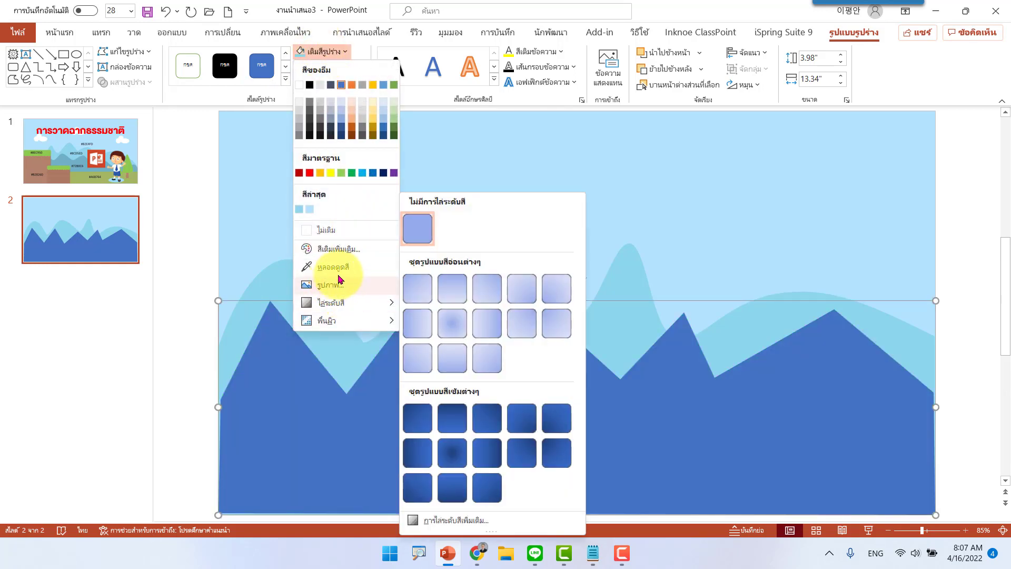
left_click(343, 249)
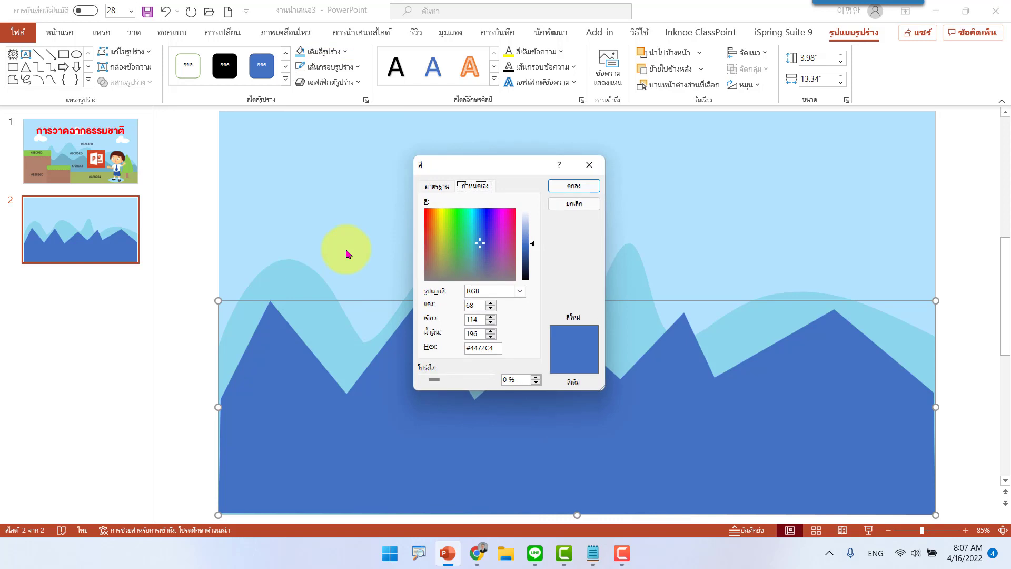
left_click_drag(471, 348, 508, 347)
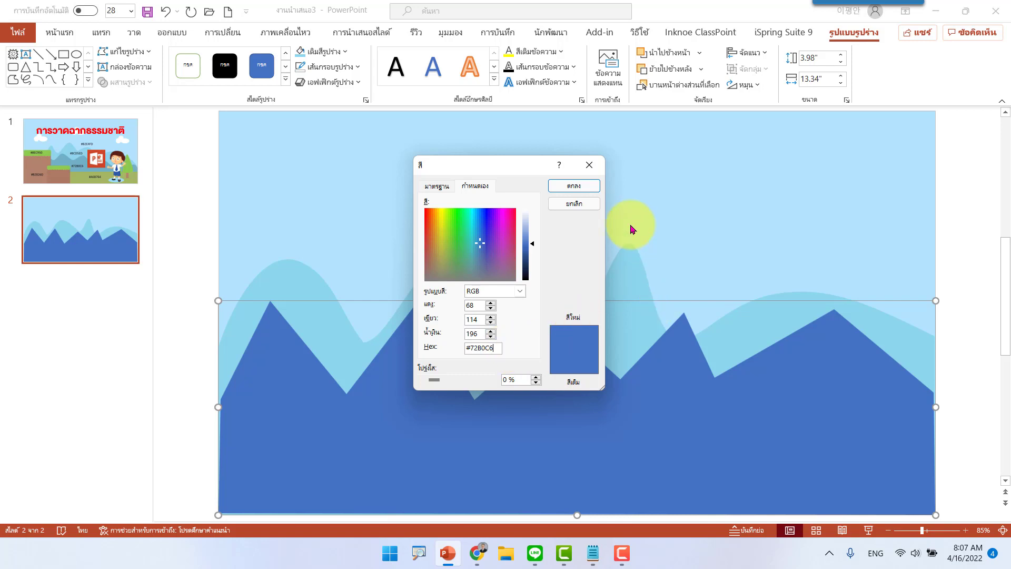
left_click(579, 187)
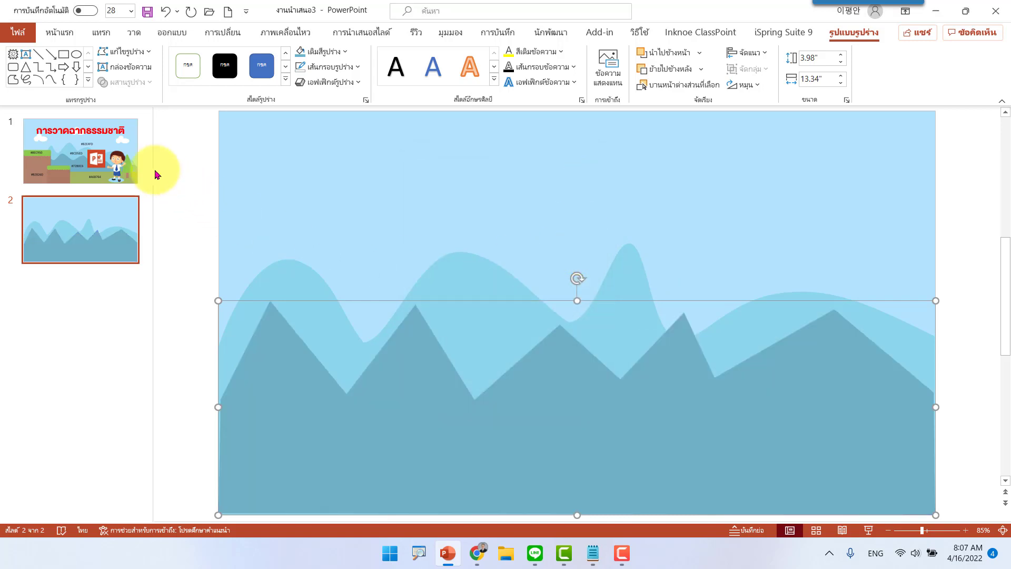
left_click(129, 163)
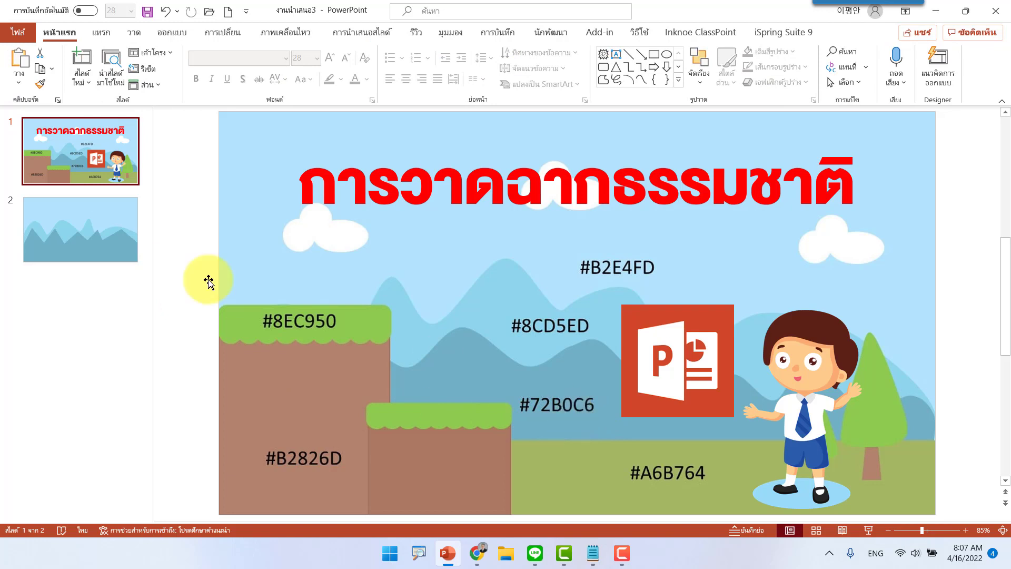
Step: Back on slide 2, edit the front mountain's points, smoothing and reshaping its two rightmost peaks
left_click(113, 232)
left_click(596, 377)
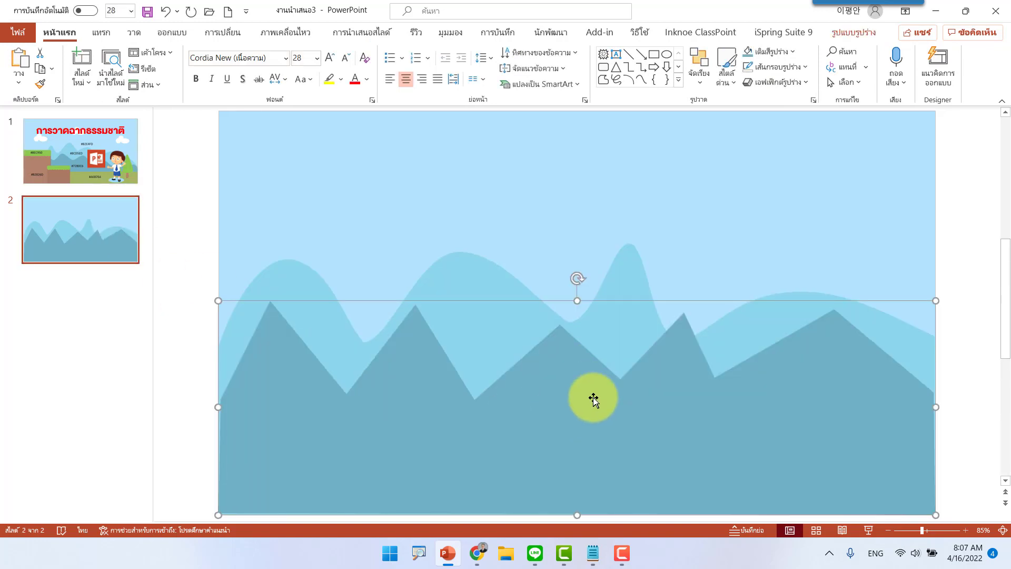
right_click(591, 388)
left_click(655, 190)
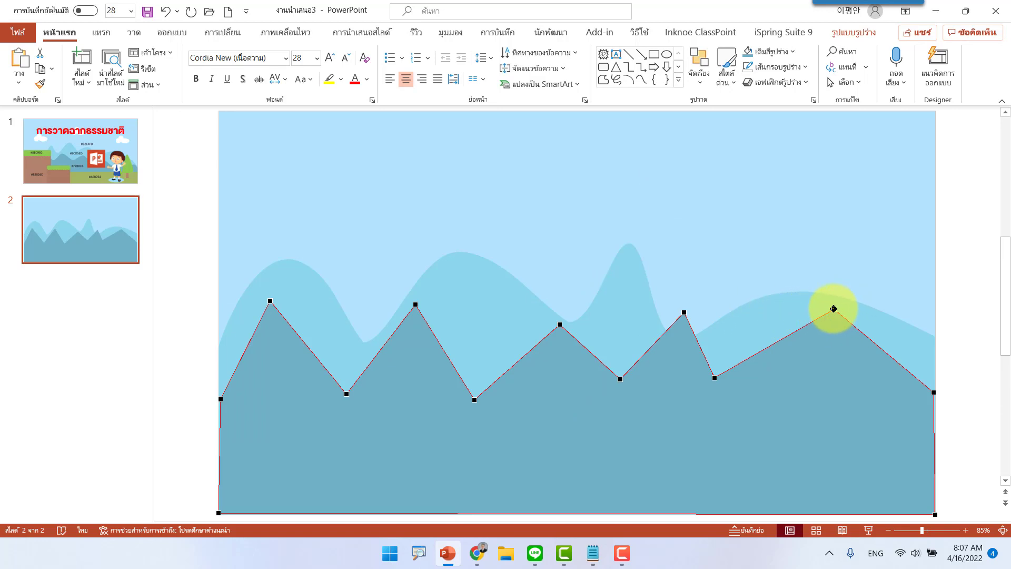
right_click(834, 308)
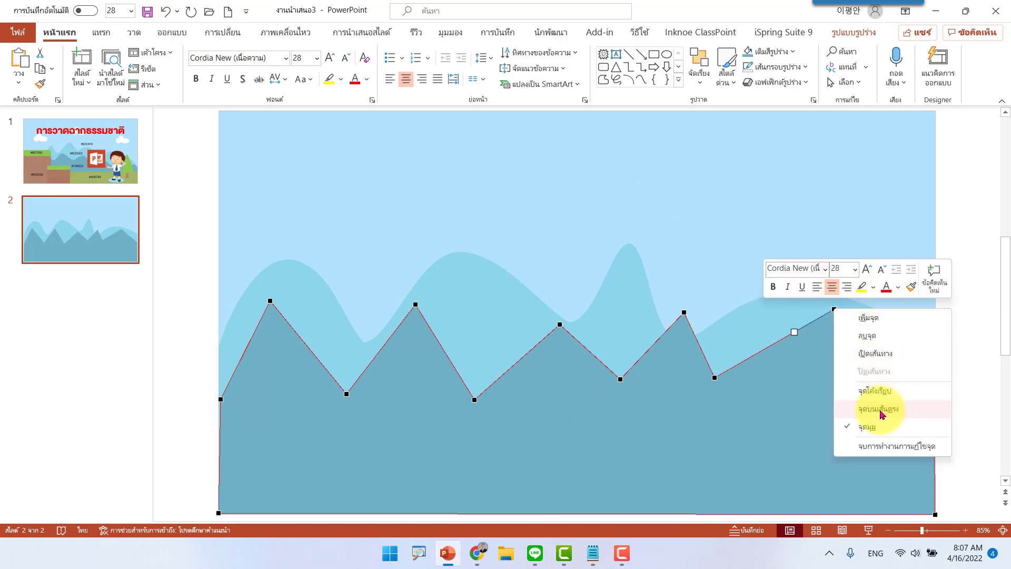
left_click(879, 390)
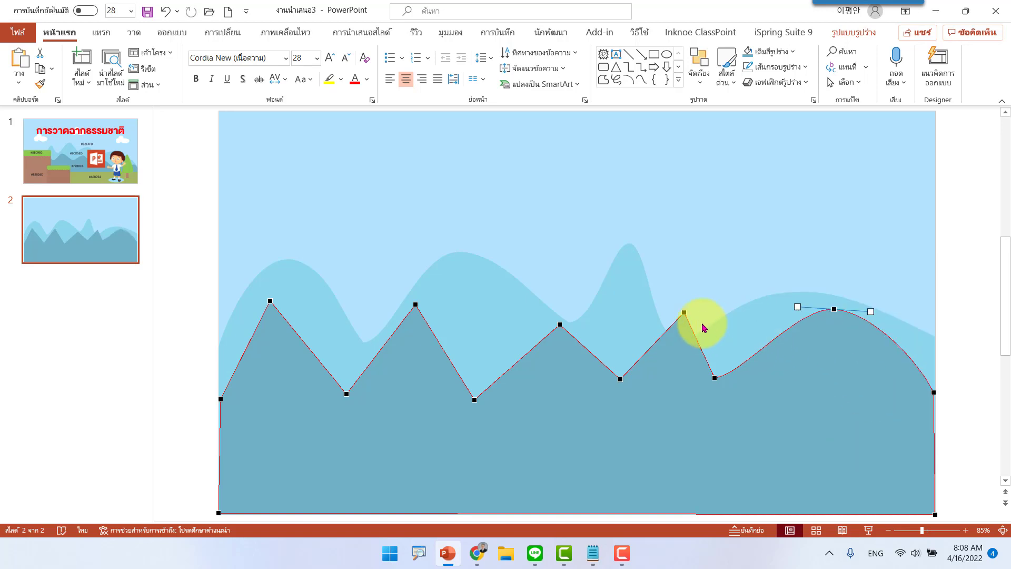
right_click(684, 313)
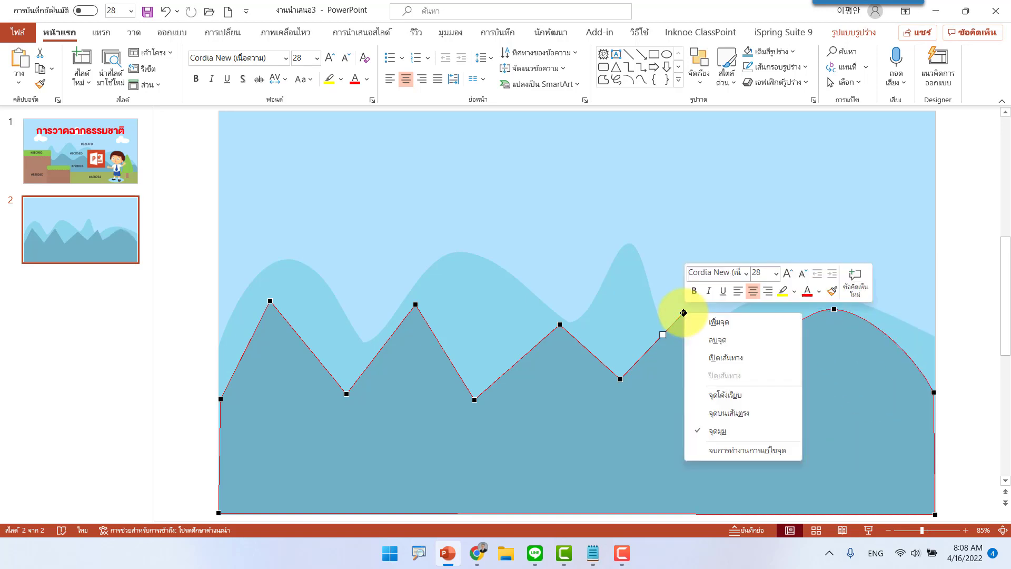
left_click(729, 408)
left_click_drag(694, 334, 705, 321)
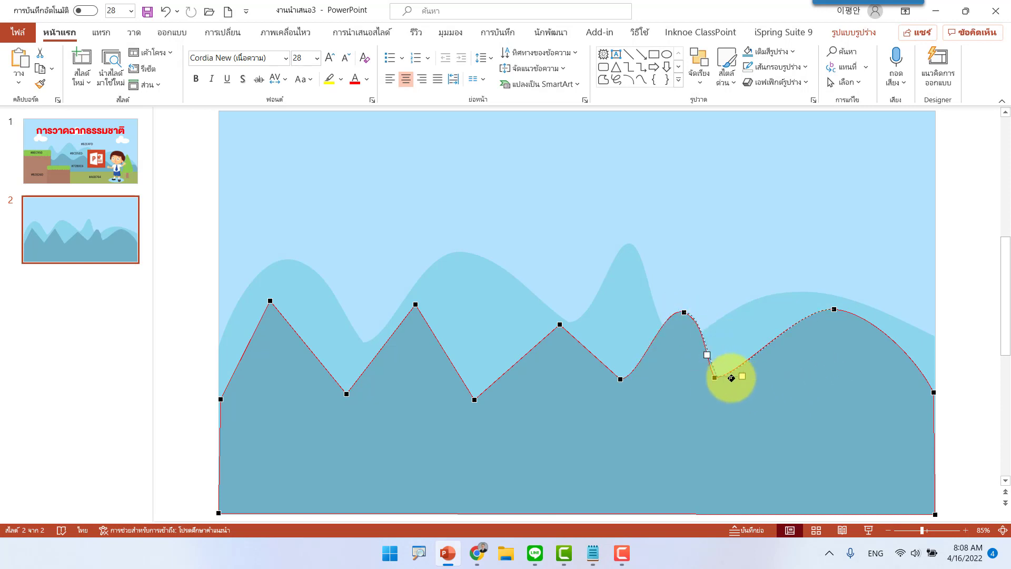
mouse_move(714, 377)
left_mouse_down()
mouse_move(737, 378)
mouse_move(723, 371)
left_mouse_up()
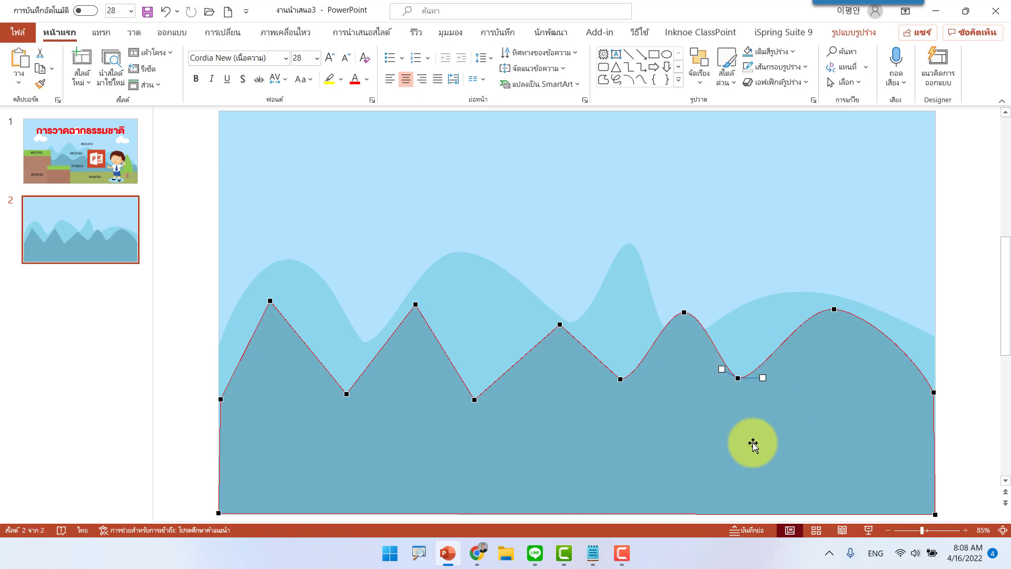
Step: Smooth the middle, second and leftmost peaks, round their curves, and finish editing
right_click(559, 324)
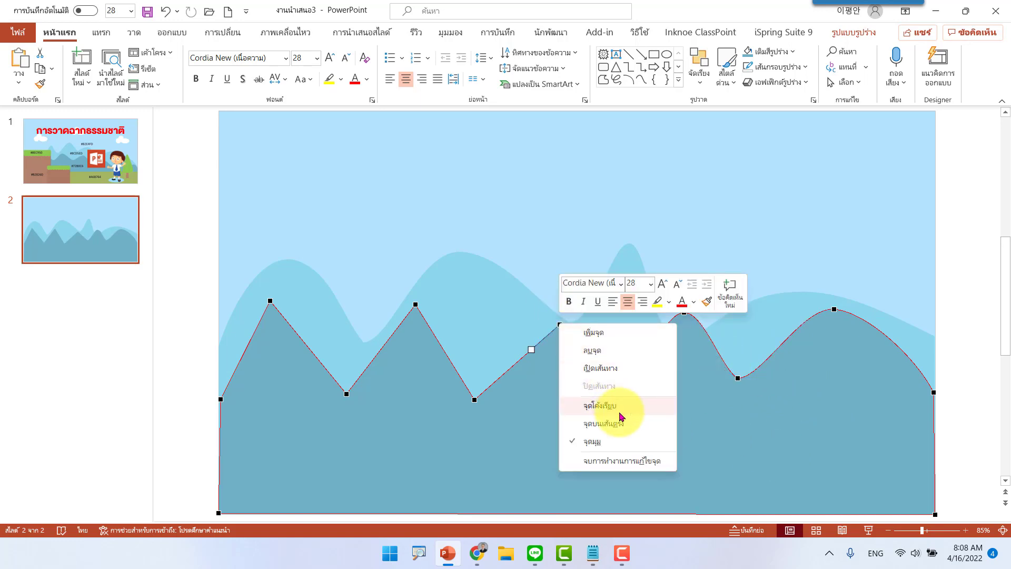
left_click(617, 407)
left_click_drag(580, 343, 586, 329)
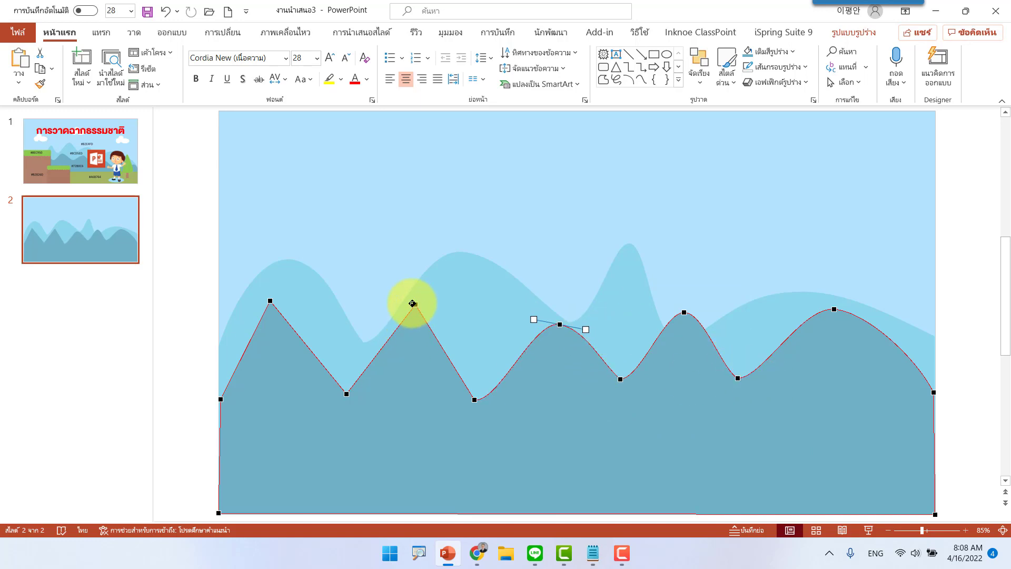
right_click(416, 304)
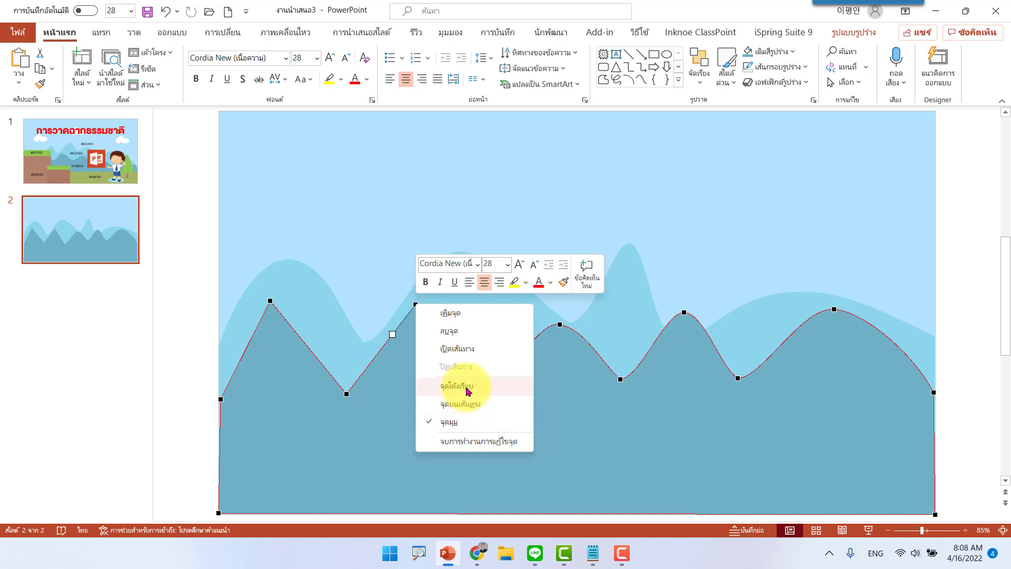
left_click(468, 388)
left_click_drag(435, 336, 442, 310)
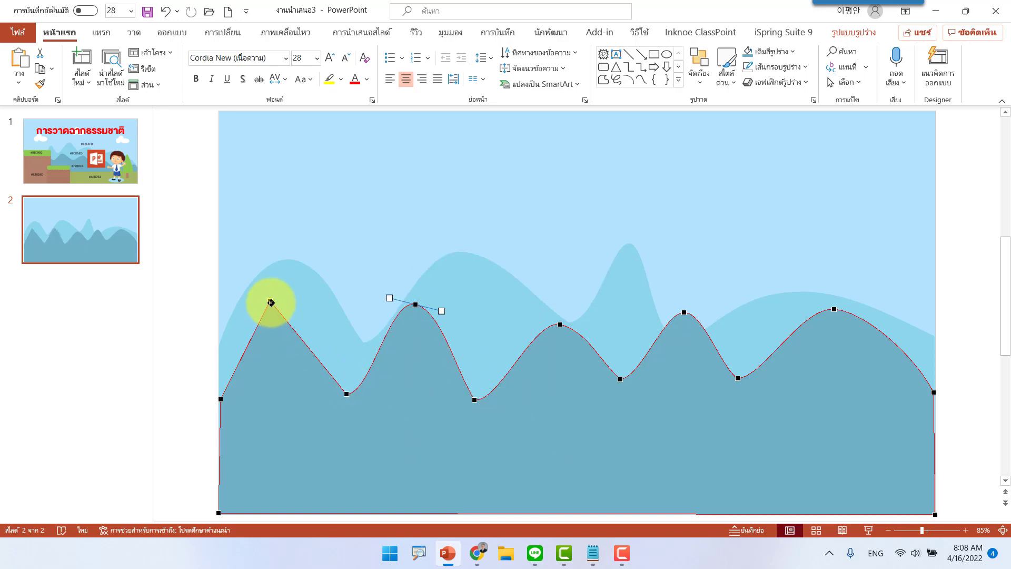
right_click(270, 303)
left_click(328, 362)
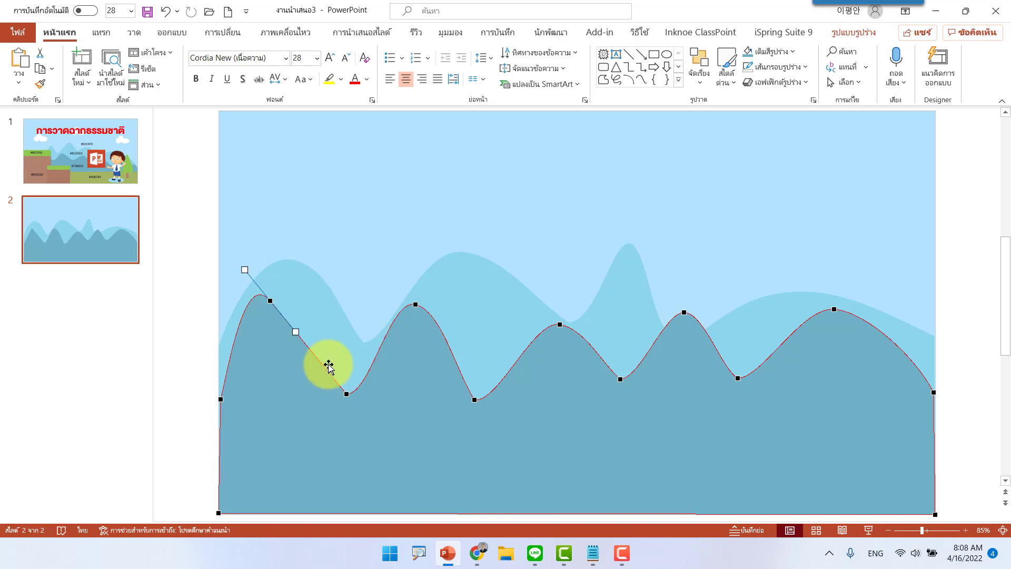
mouse_move(295, 335)
left_mouse_down()
mouse_move(306, 319)
mouse_move(287, 300)
left_mouse_up()
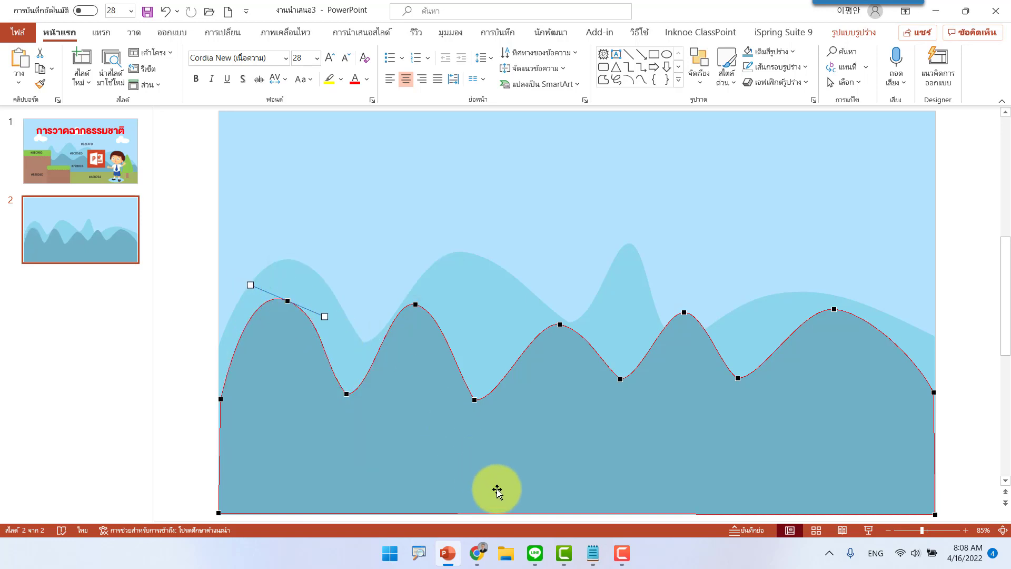
left_click(959, 235)
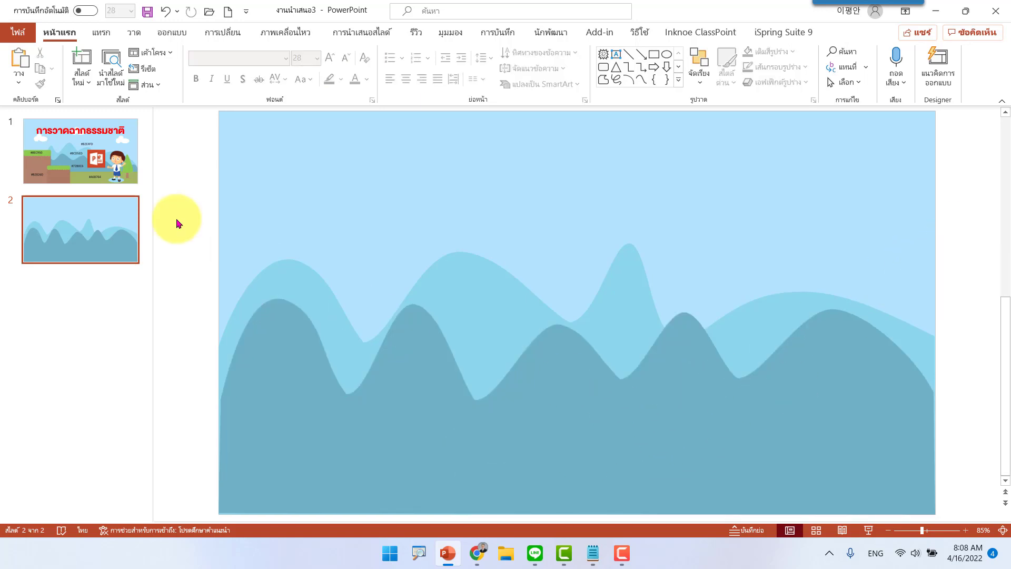
Step: After checking the title slide, draw a rectangle strip along the bottom of slide 2
left_click(84, 155)
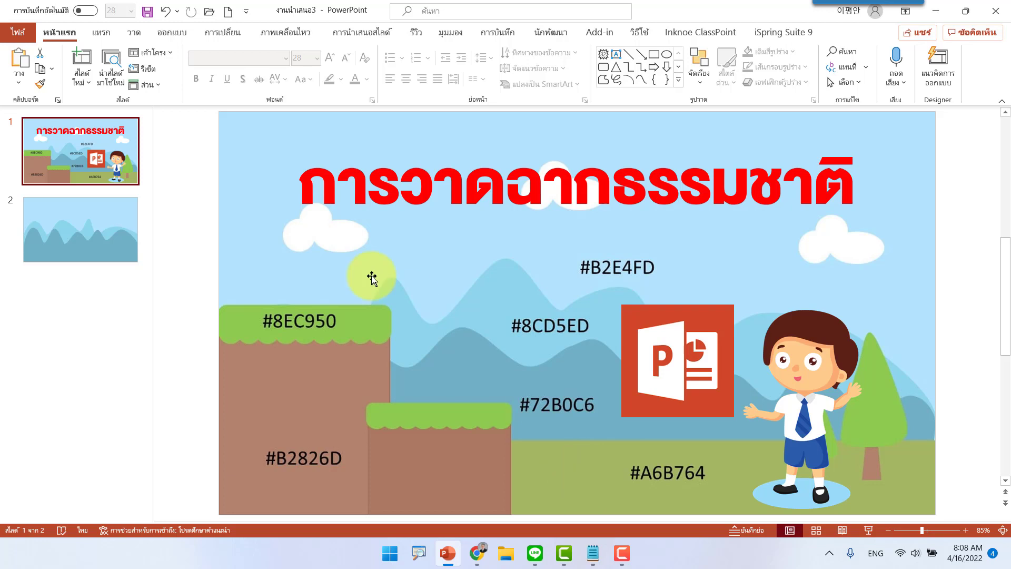
left_click(85, 246)
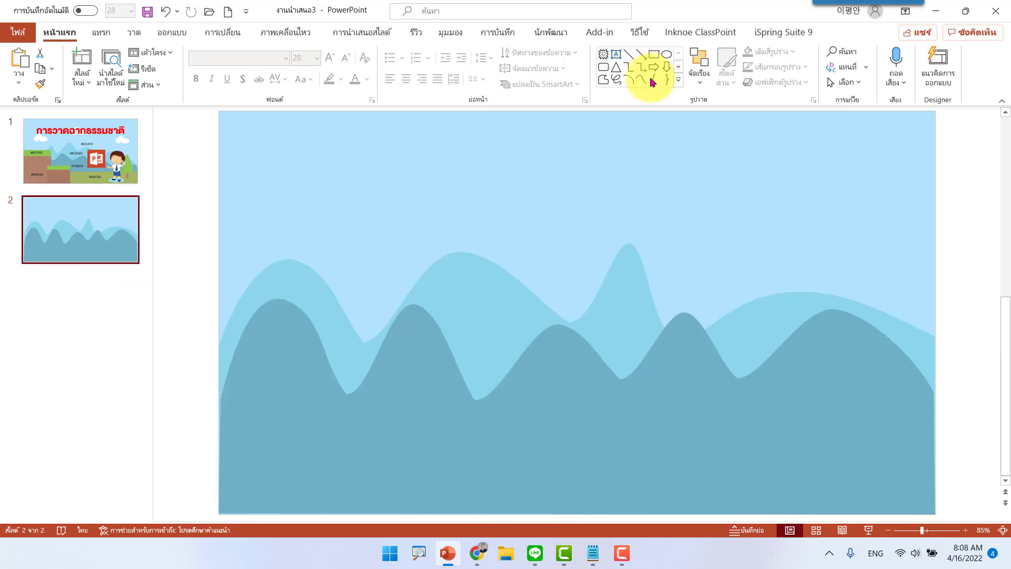
left_click(653, 54)
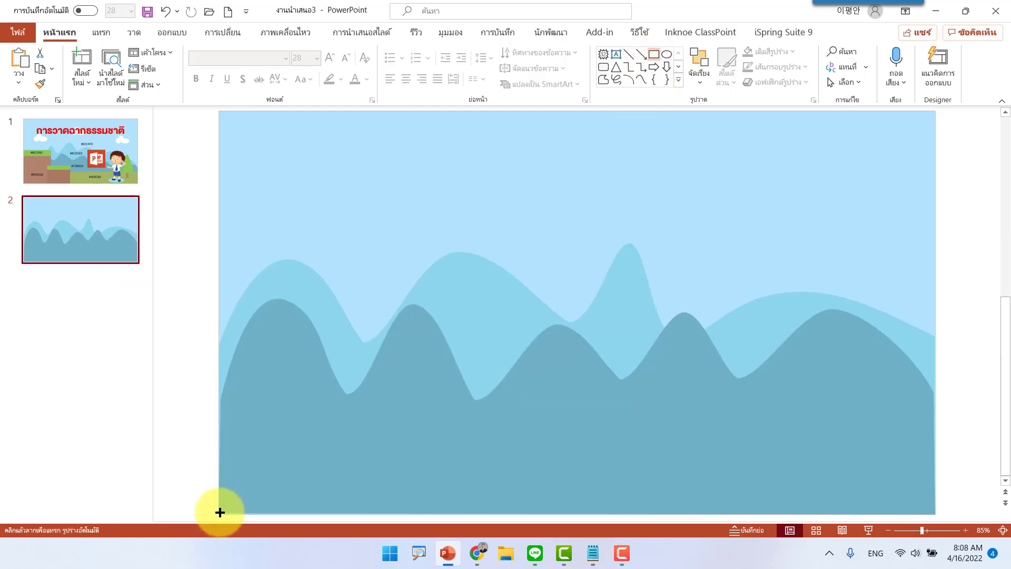
left_click_drag(220, 512, 937, 446)
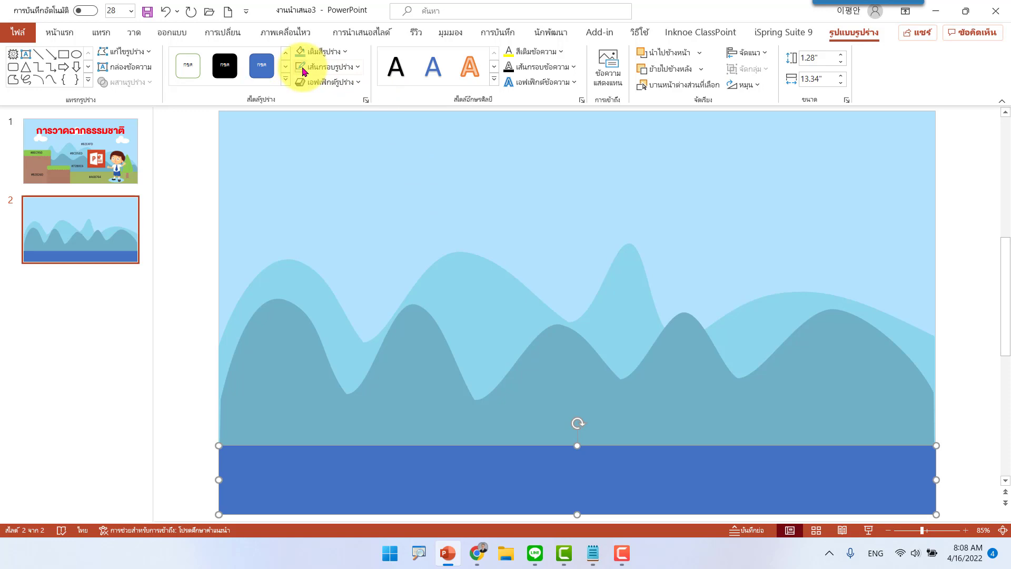
Step: Fill the ground strip with olive green #A6B764
left_click(328, 53)
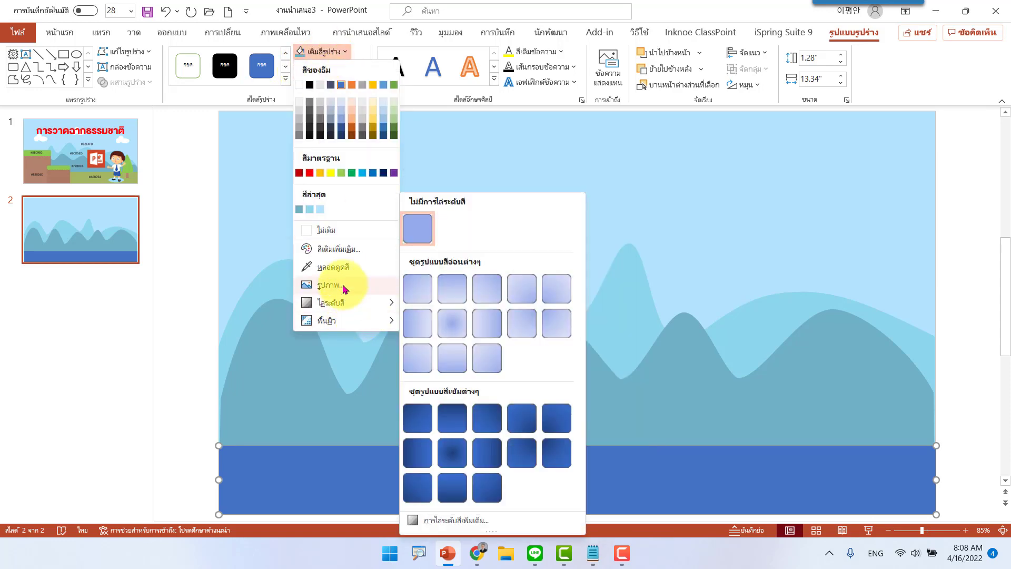
left_click(345, 257)
type("#A6B764")
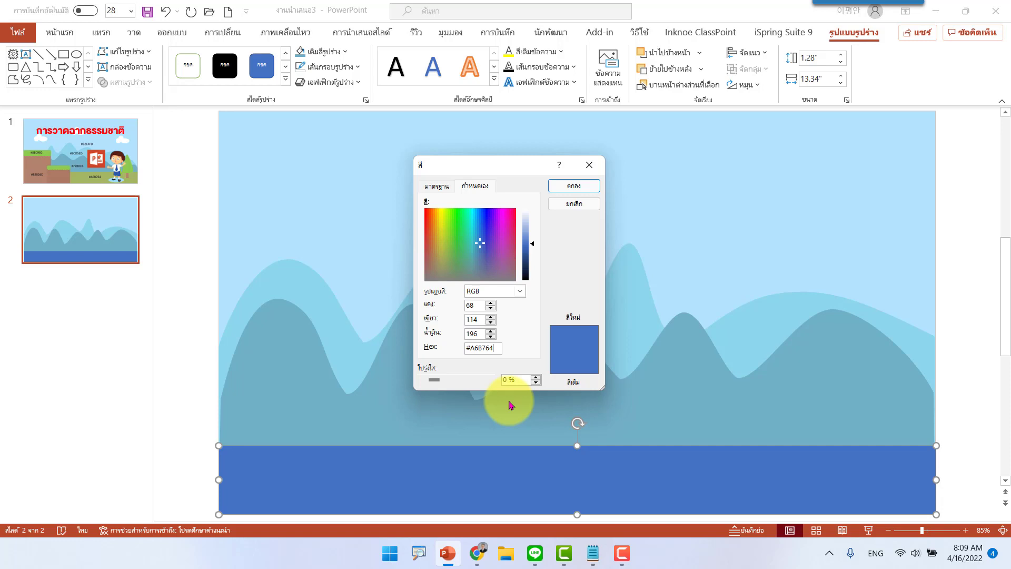
left_click(586, 190)
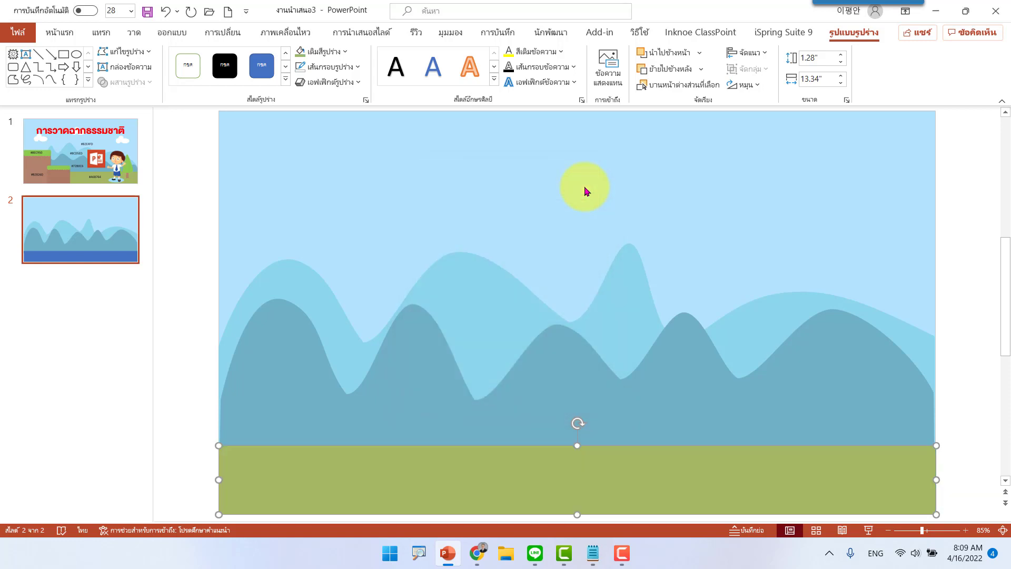
Step: Deselect the ground, view the title slide's reference colours, and return to slide 2
left_click(966, 224)
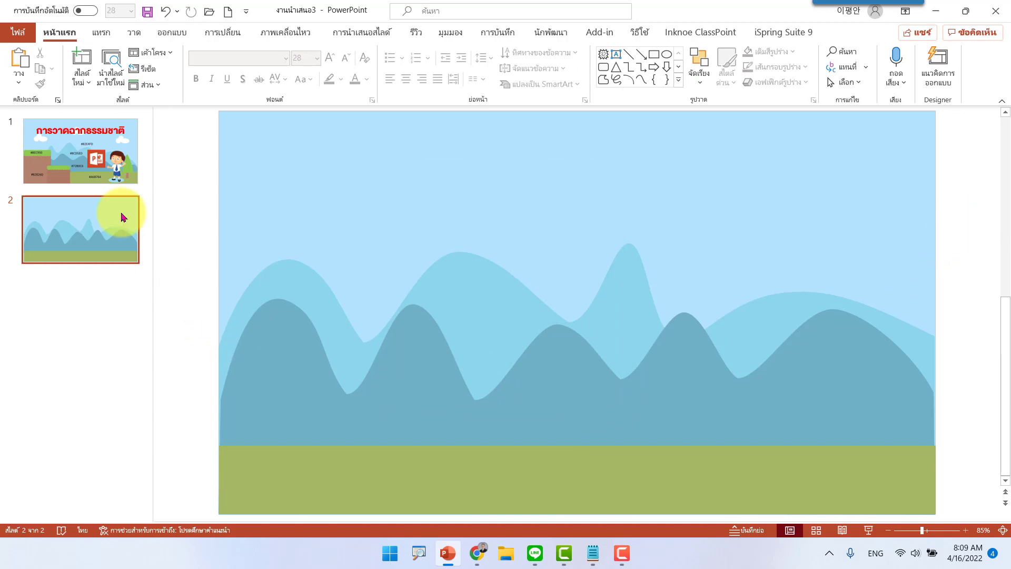
left_click(98, 175)
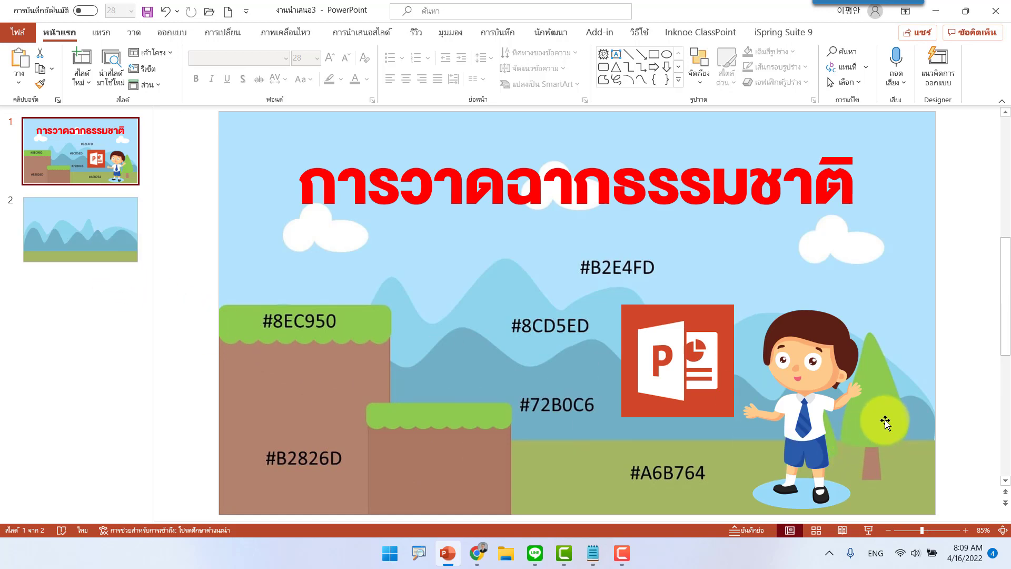
left_click(95, 218)
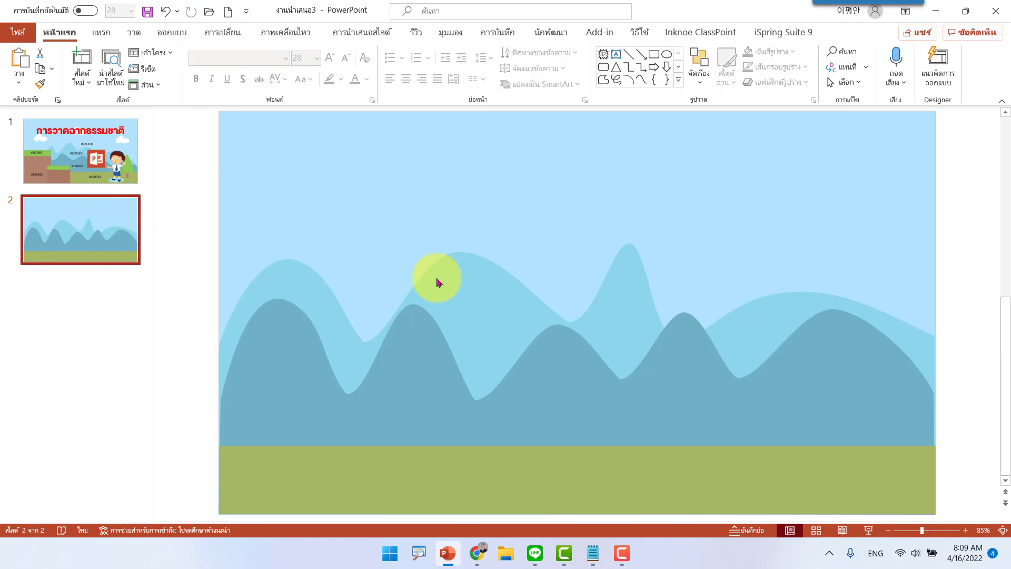
Step: Draw a small isosceles triangle on the ground at lower right and fill it brown #B2826D
left_click(616, 67)
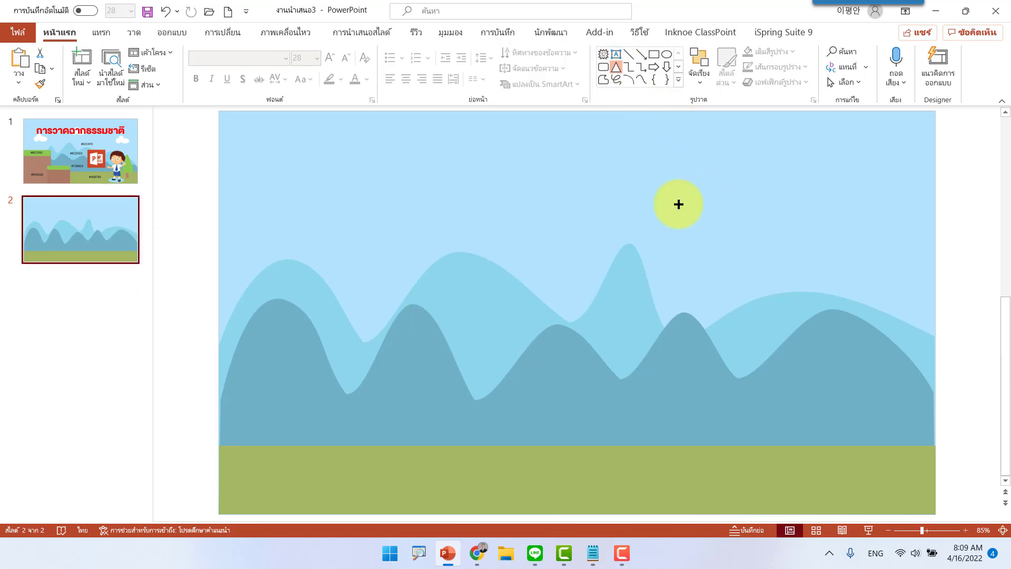
left_click_drag(853, 415, 882, 480)
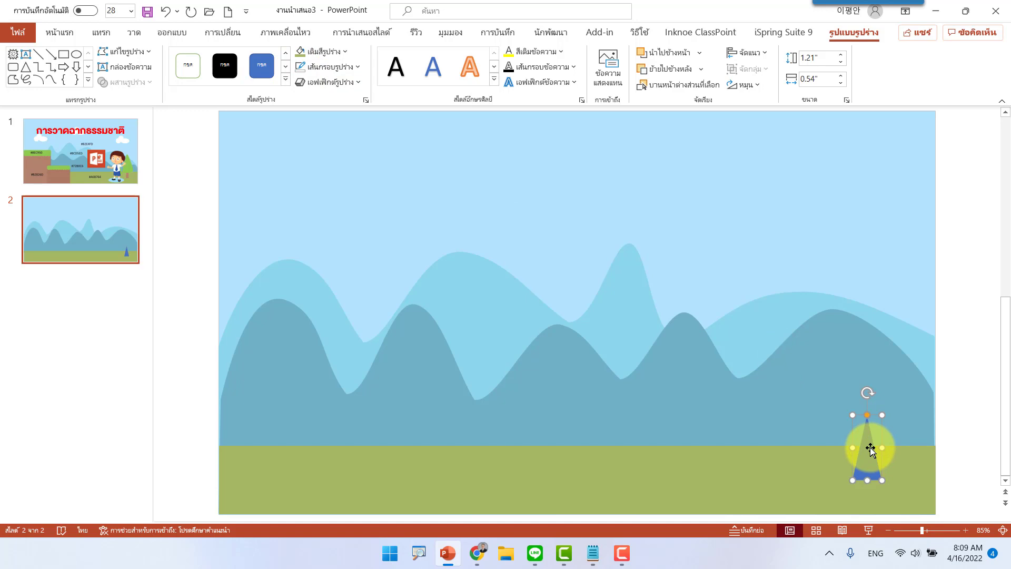
left_click(339, 56)
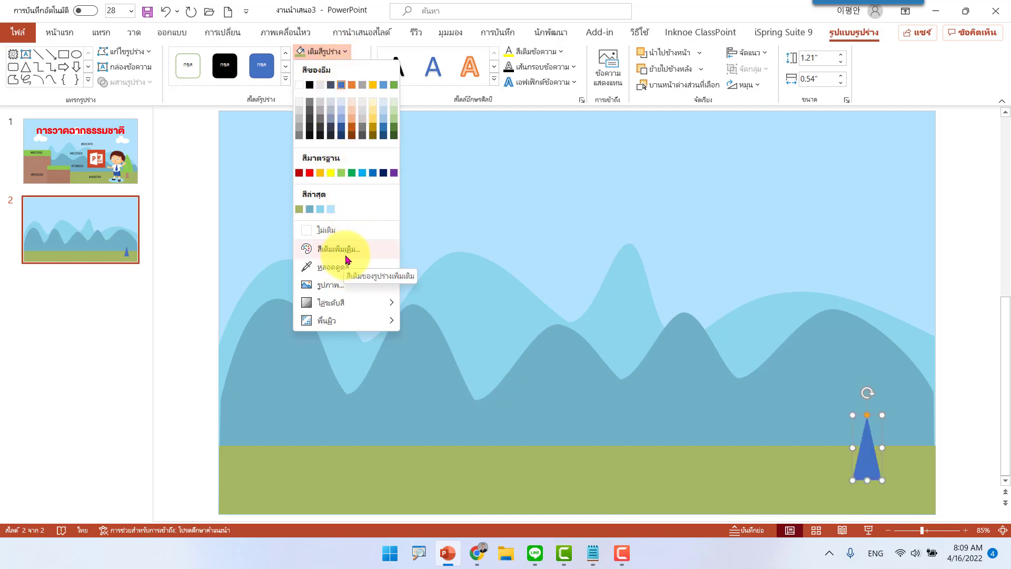
left_click(348, 256)
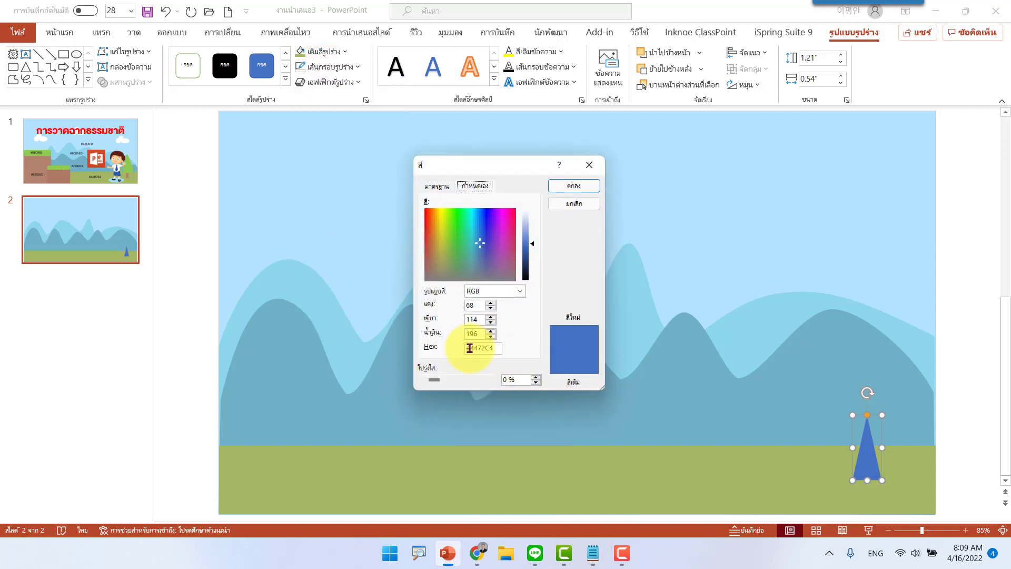
left_click_drag(470, 348, 518, 351)
type("#B2826D")
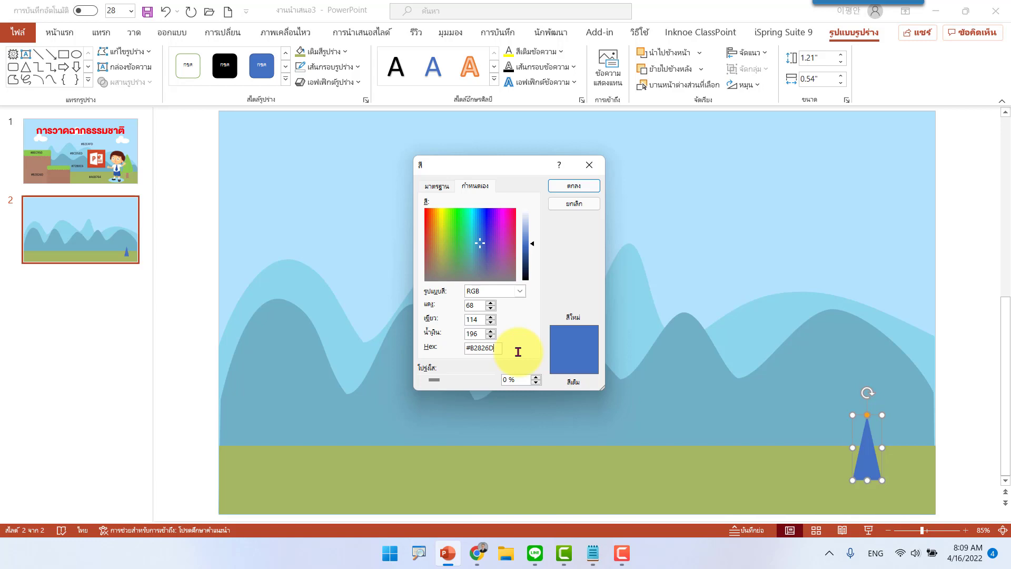
left_click(583, 185)
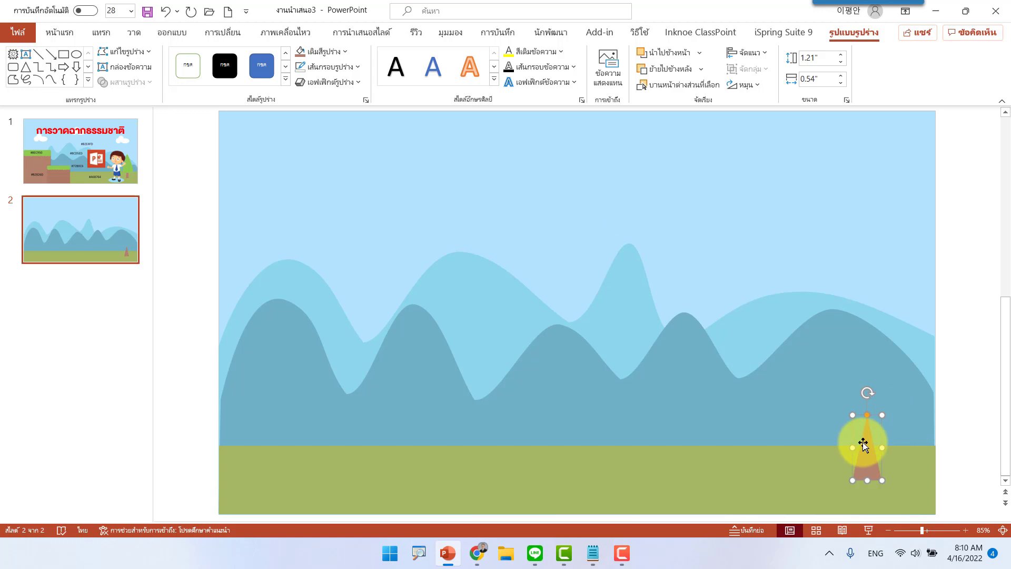
left_click(956, 356)
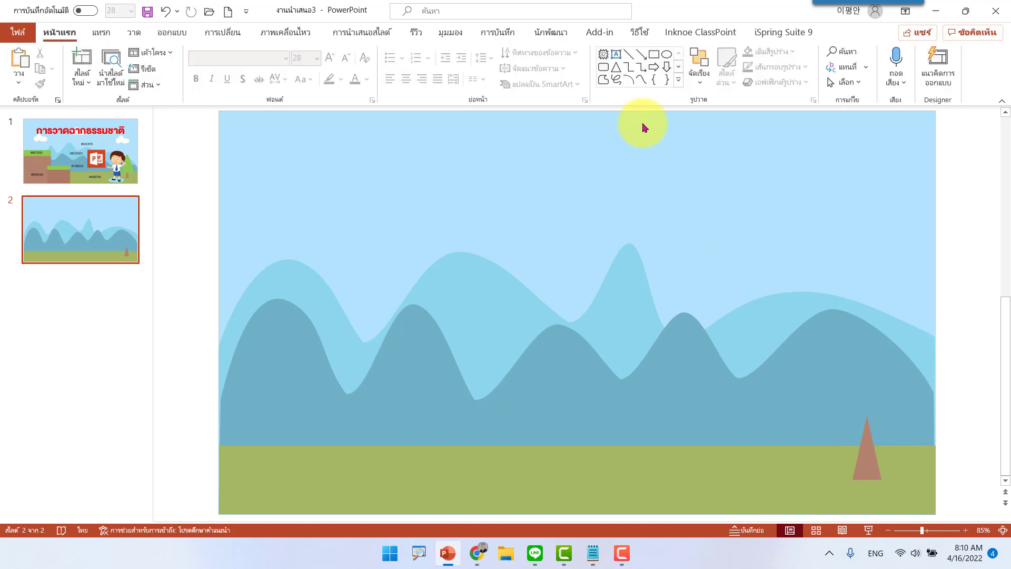
Step: Draw a closed freeform triangle above the brown trunk as the canopy outline
left_click(605, 84)
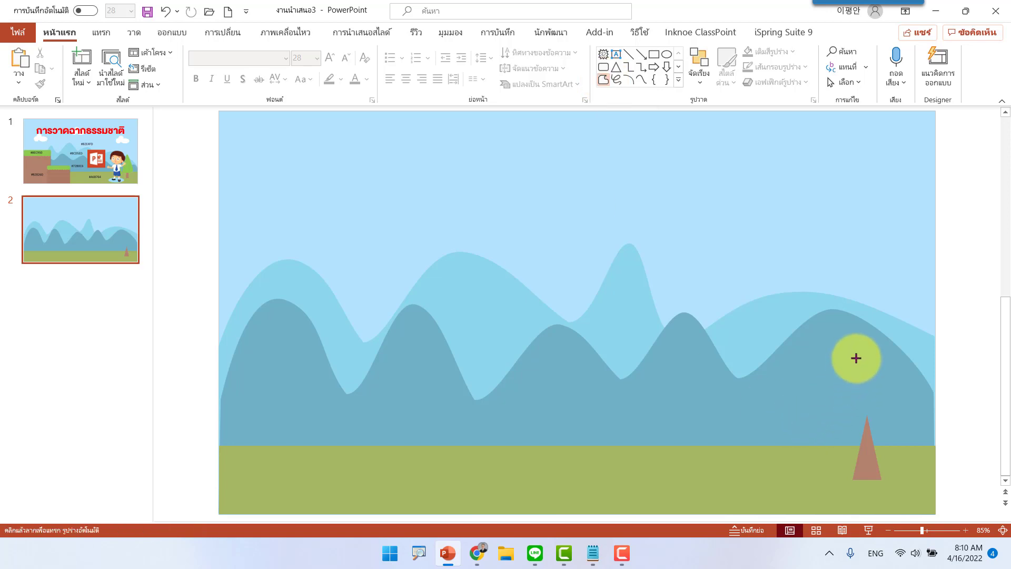
left_click(856, 358)
left_click(837, 445)
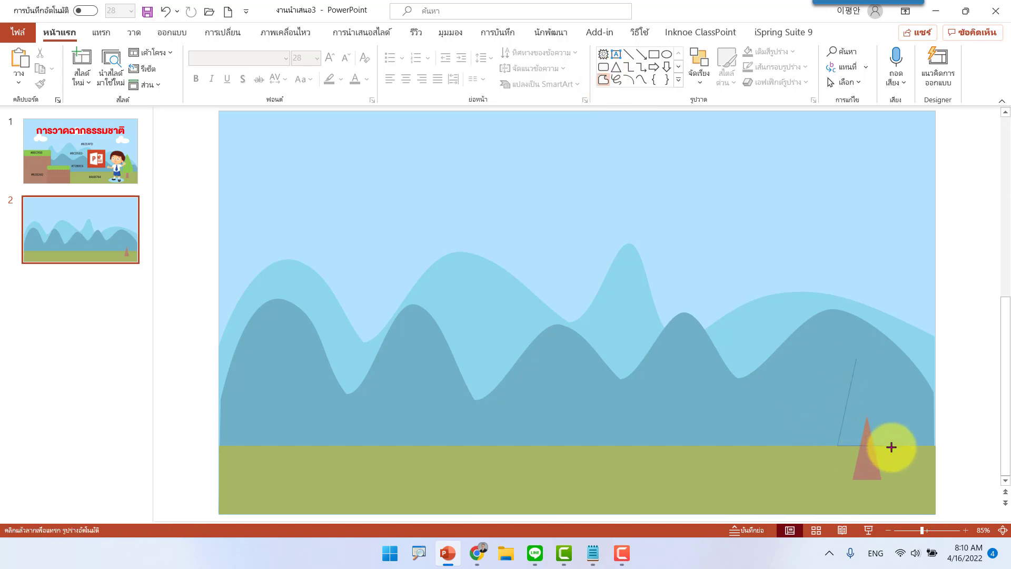
left_click(896, 445)
left_click(864, 359)
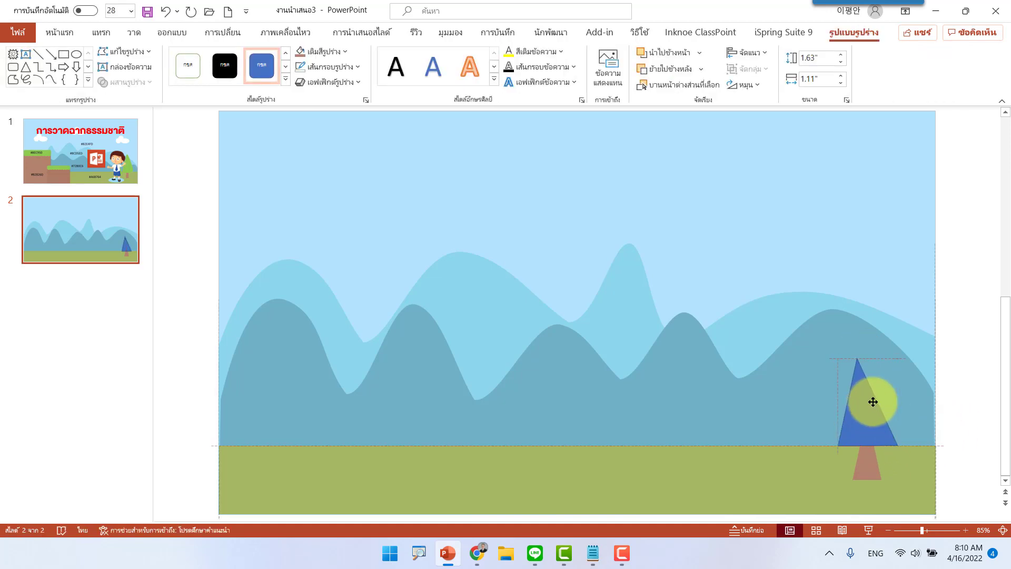
Step: Edit the canopy's points: make the top vertex smooth and curve the bottom edge outward
right_click(870, 403)
left_click(913, 205)
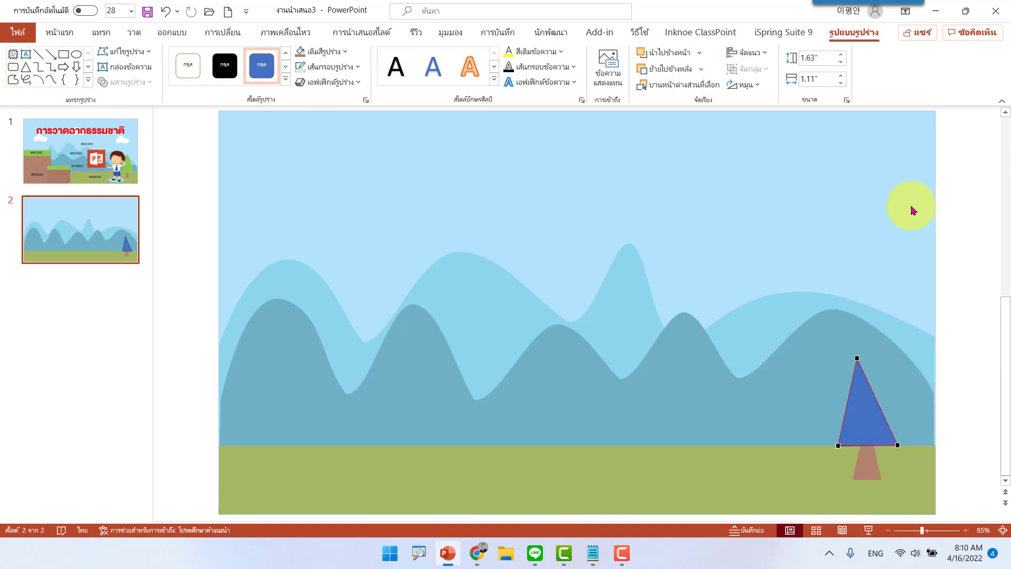
left_click(858, 359)
left_click_drag(863, 358, 865, 361)
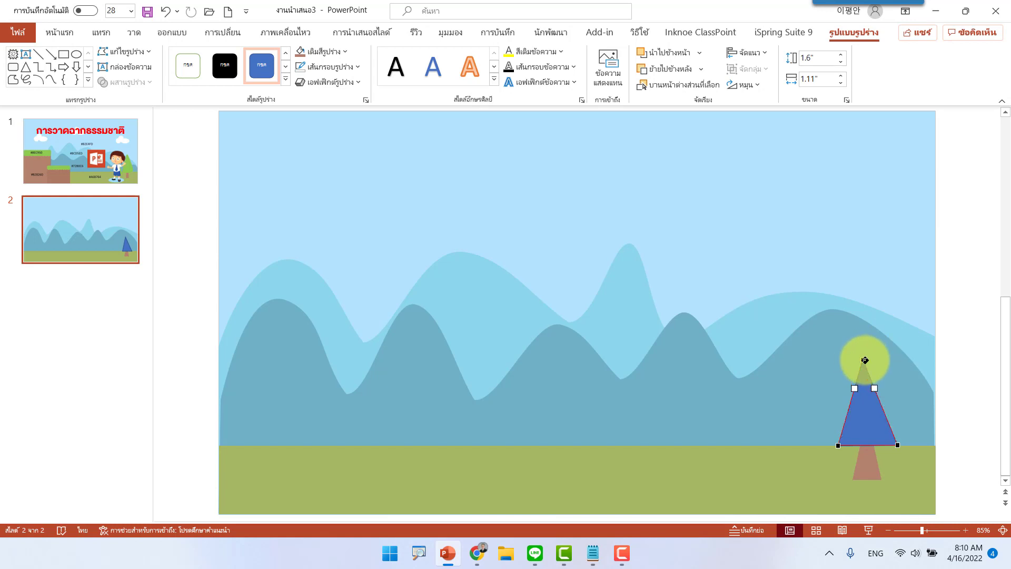
right_click(864, 360)
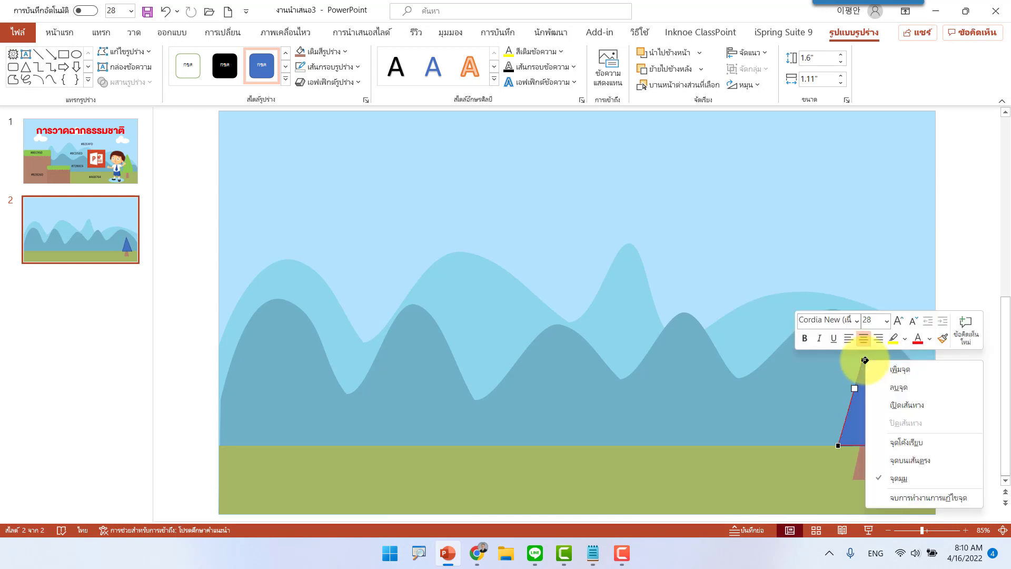
left_click(911, 444)
left_click(839, 446)
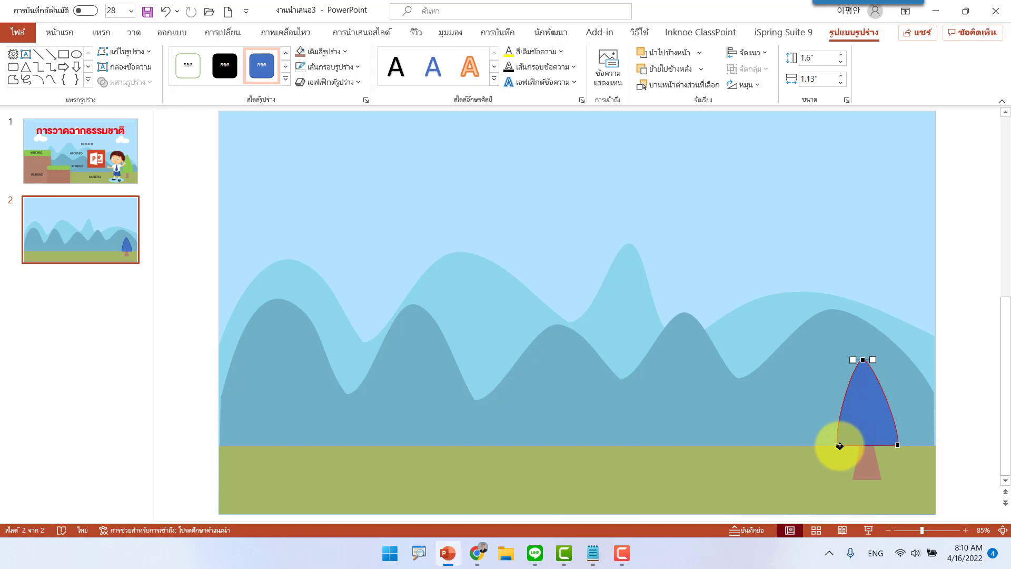
right_click(839, 447)
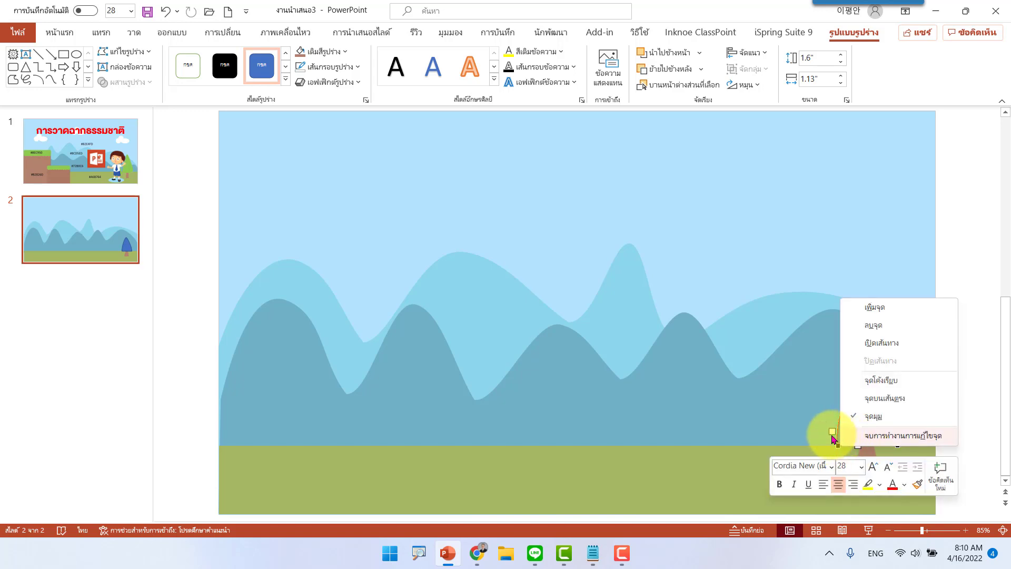
left_click(832, 433)
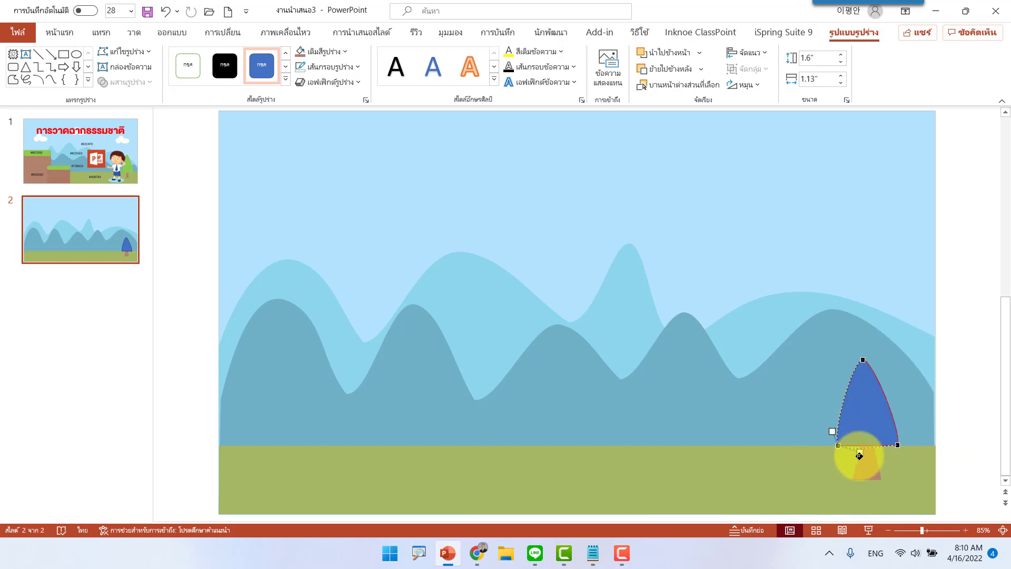
mouse_move(860, 455)
left_mouse_down()
mouse_move(903, 452)
mouse_move(878, 446)
left_mouse_up()
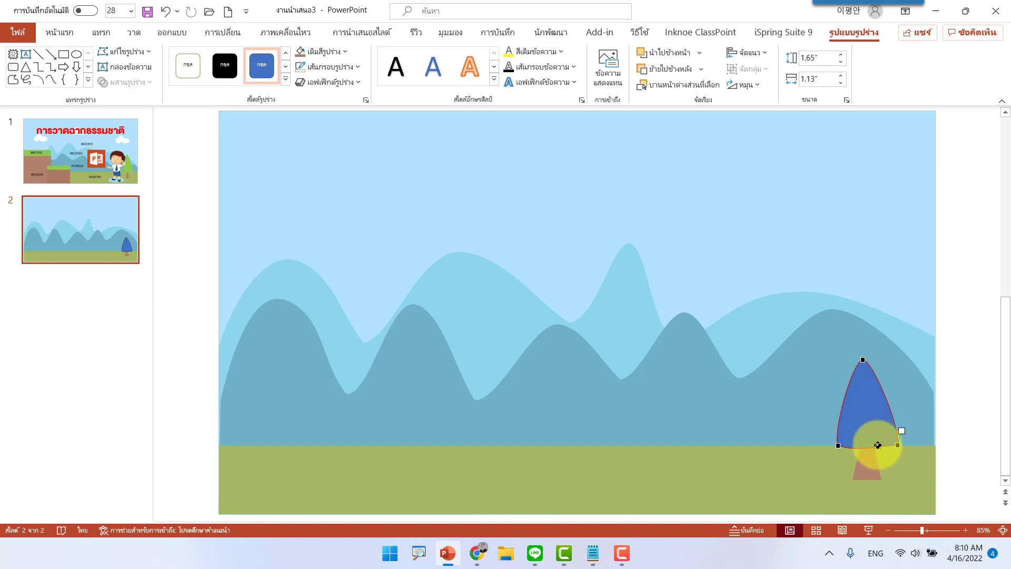
left_click(966, 463)
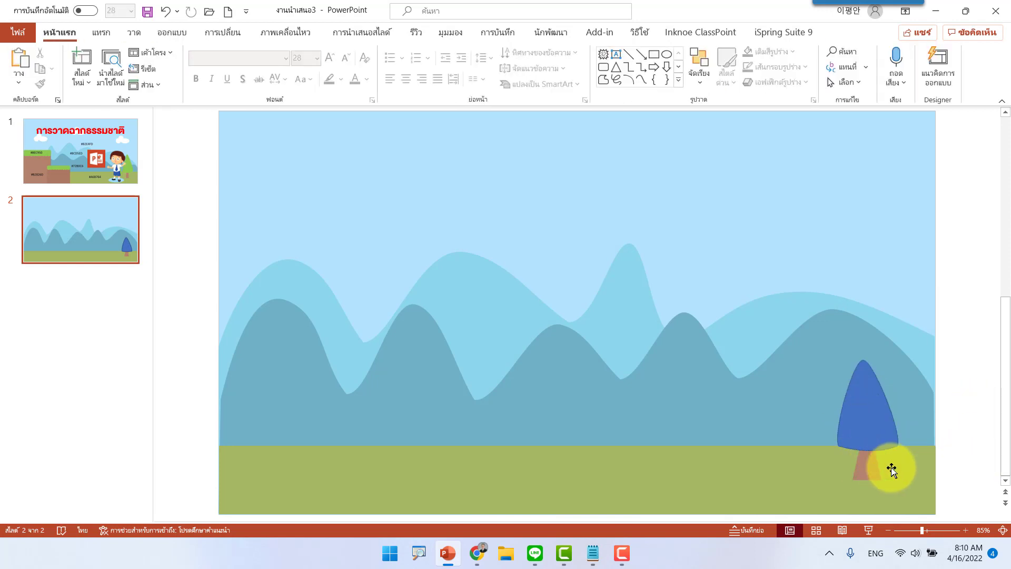
Step: Fill the canopy shape with custom hex colour #8EC950 and deselect it
left_click(866, 413)
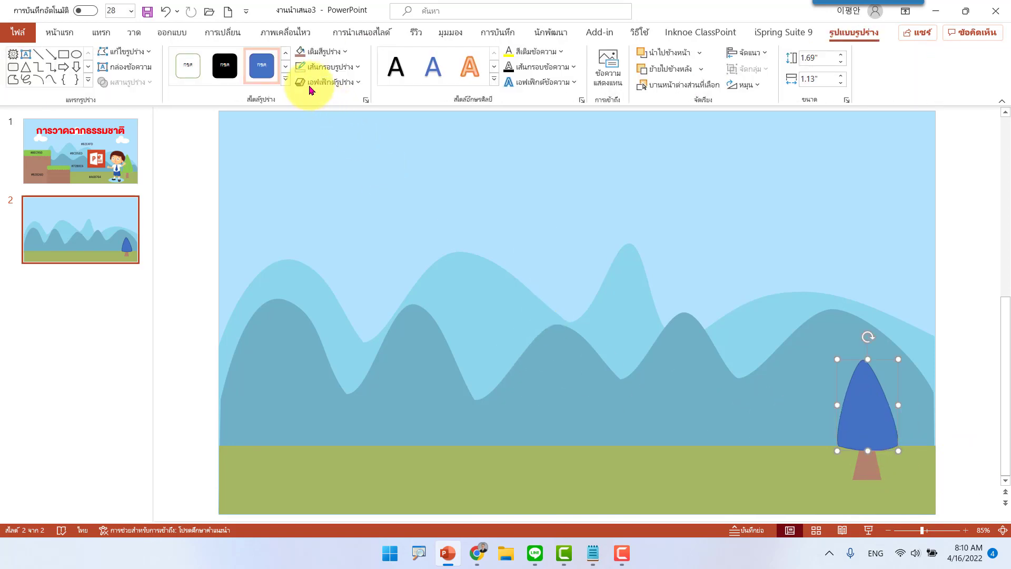
left_click(327, 55)
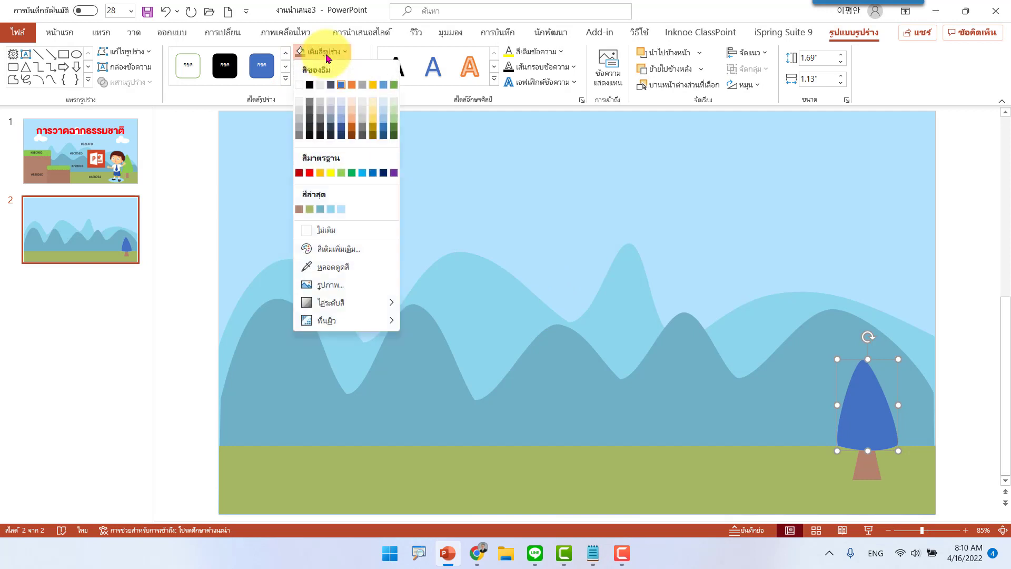
left_click(332, 248)
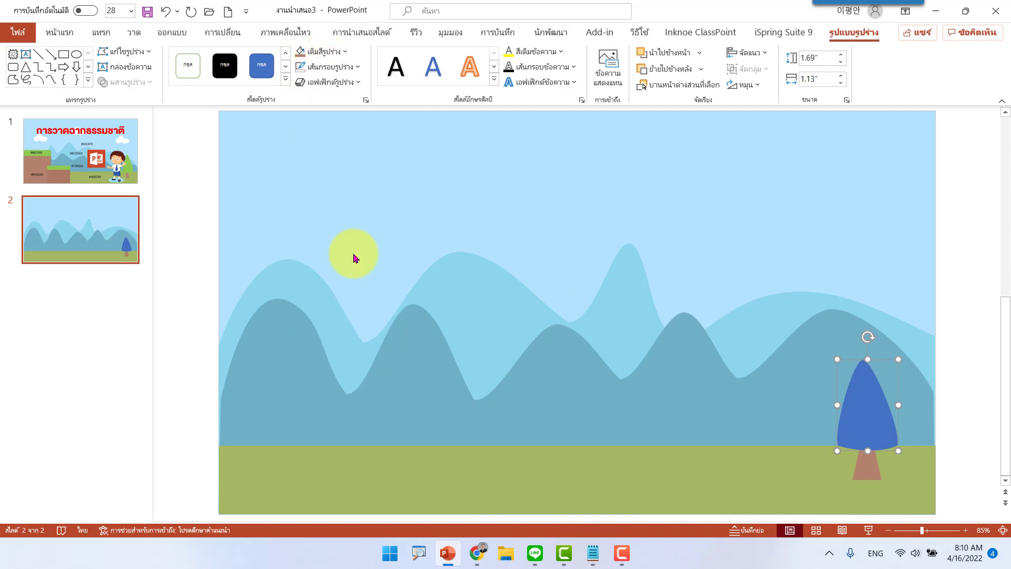
left_click_drag(471, 348, 505, 348)
type("#8EC950")
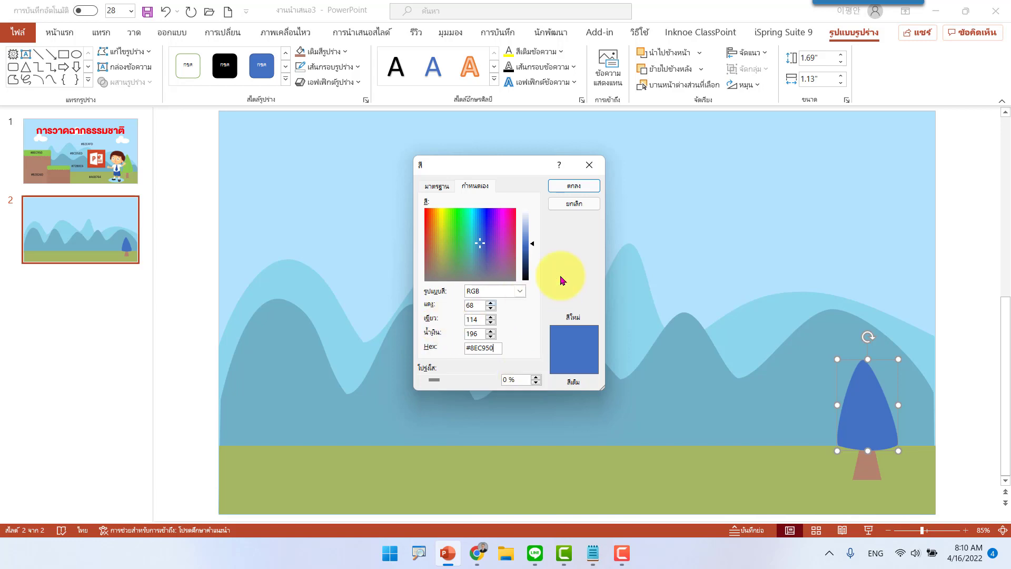
left_click(575, 187)
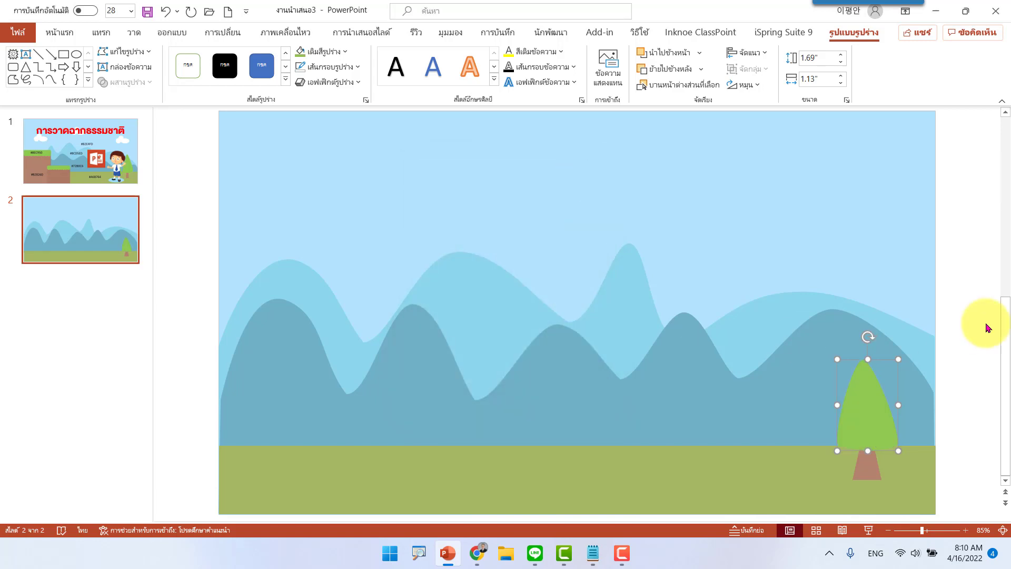
left_click(968, 283)
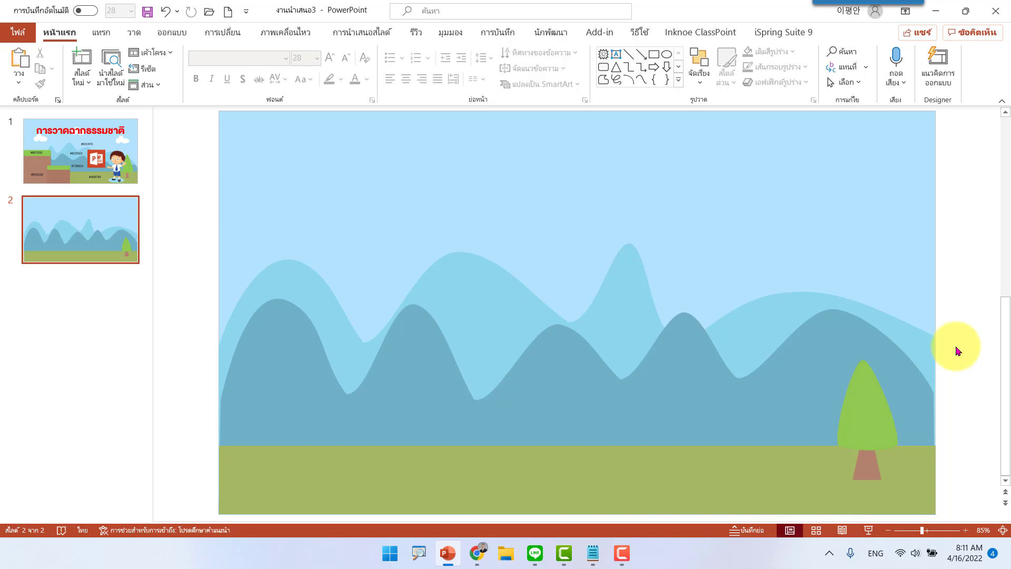
Step: Group the green tree top and brown trunk into one tree object
left_click(893, 449)
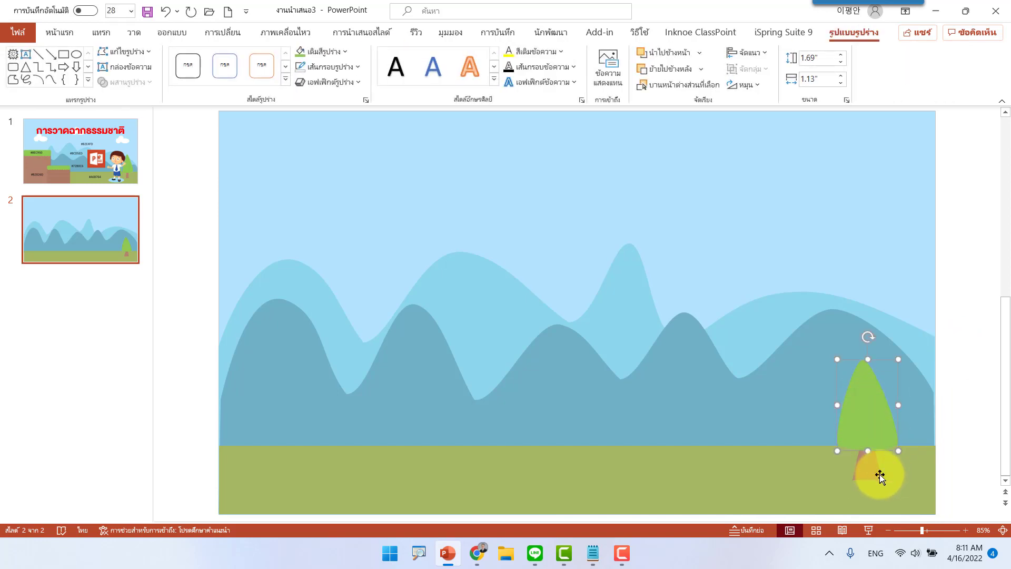
left_click(870, 471, "shift")
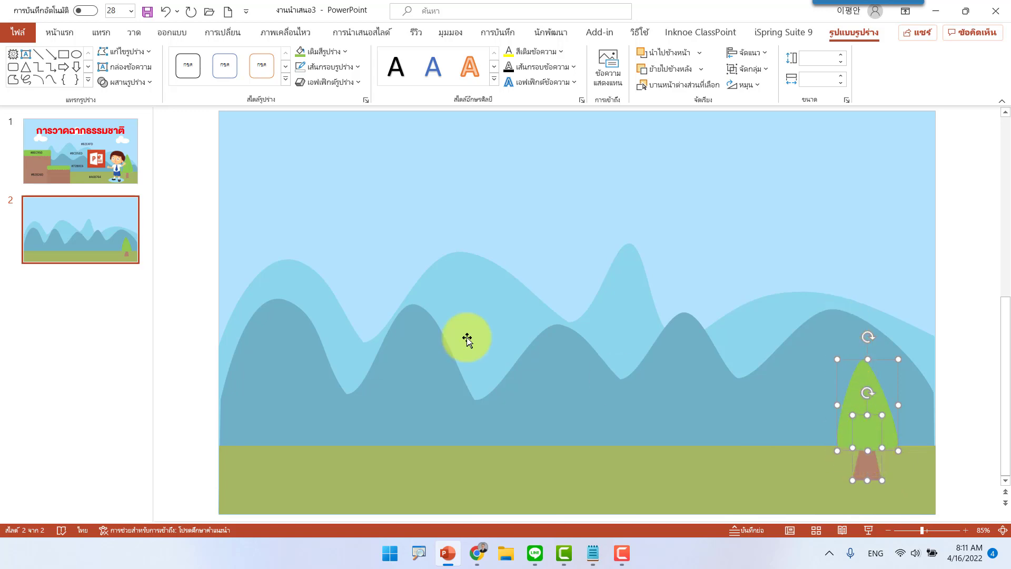
left_click(125, 83)
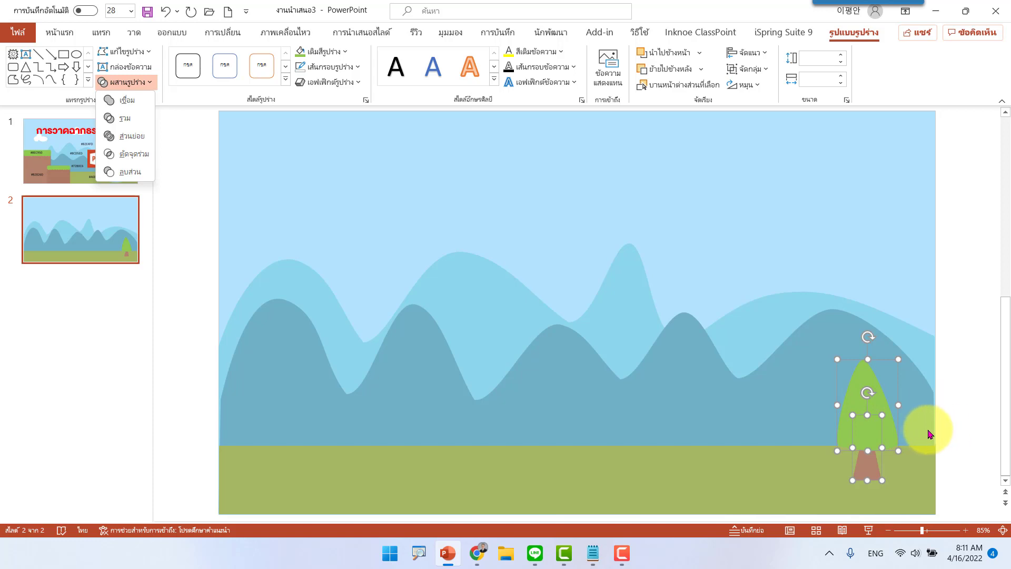
left_click(958, 407)
right_click(880, 408)
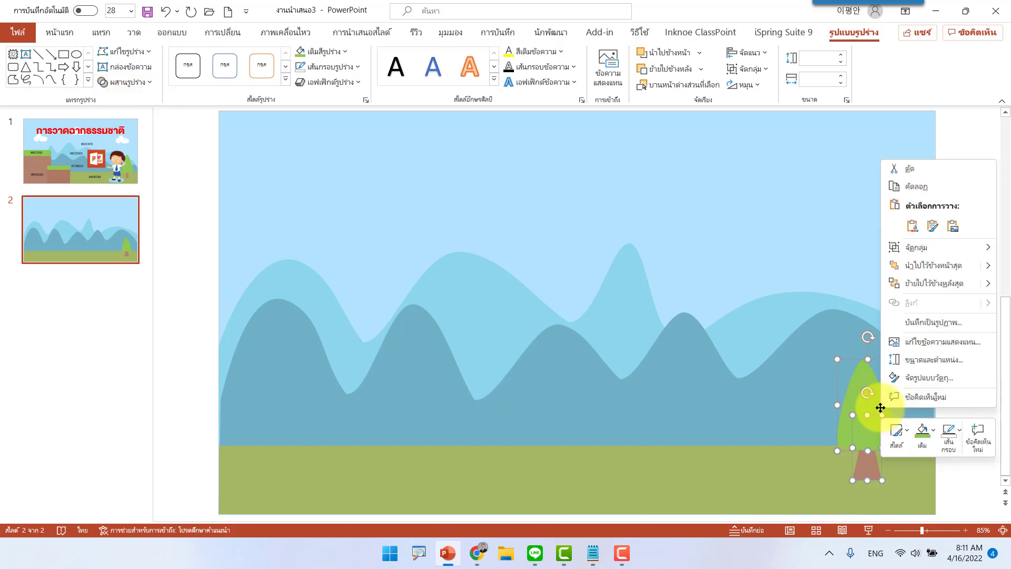
mouse_move(916, 247)
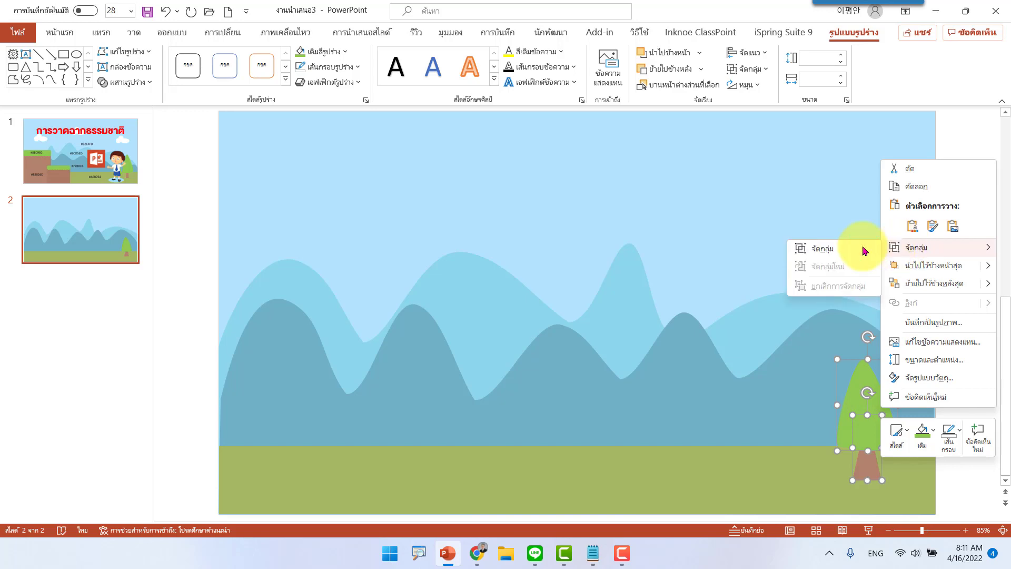
left_click(865, 250)
left_click(912, 323)
Step: Duplicate the tree to the left, shrink the copy, and set it on the ground
left_click(878, 422)
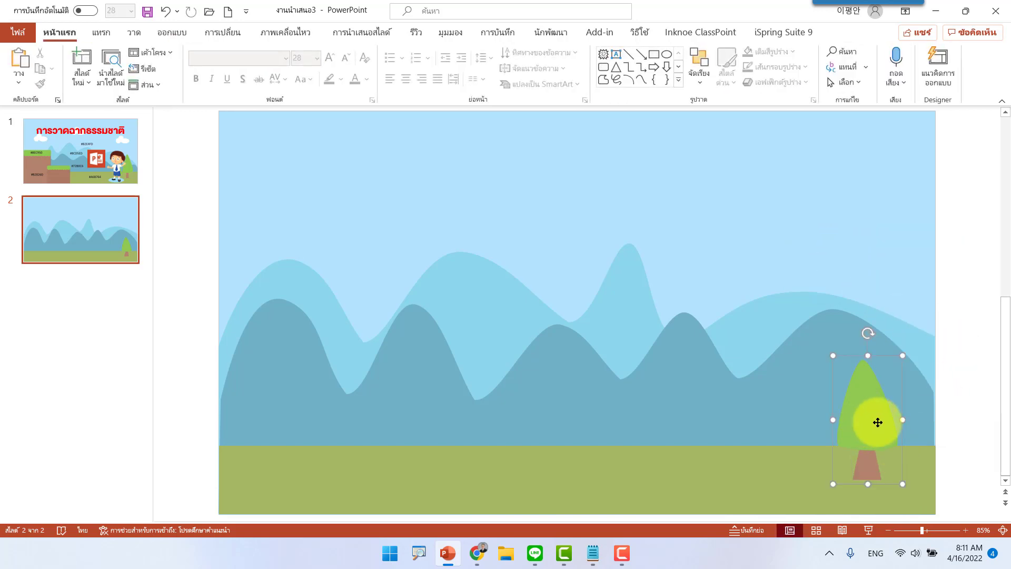
left_click_drag(878, 422, 825, 429, "ctrl")
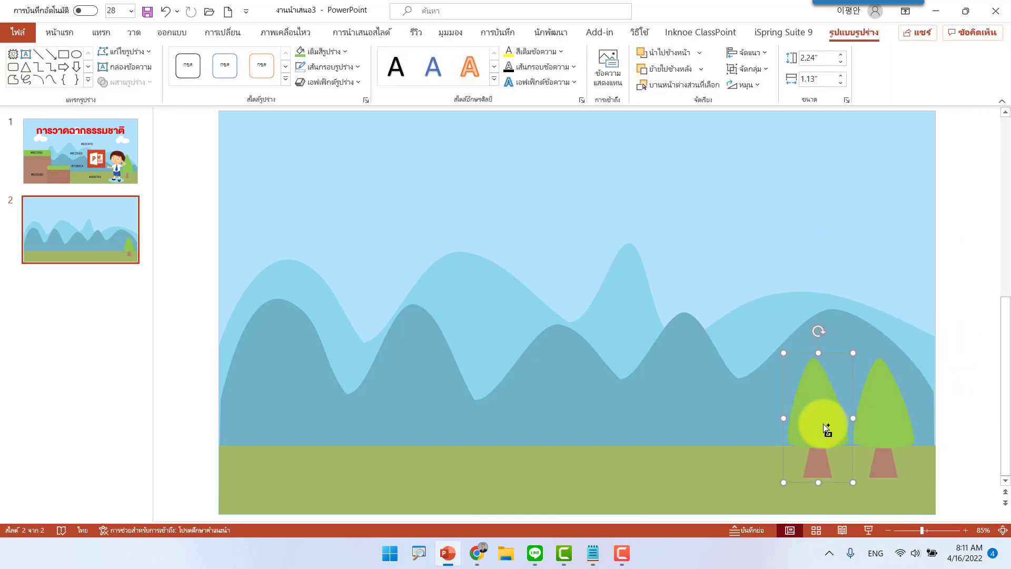
left_click_drag(783, 353, 810, 383)
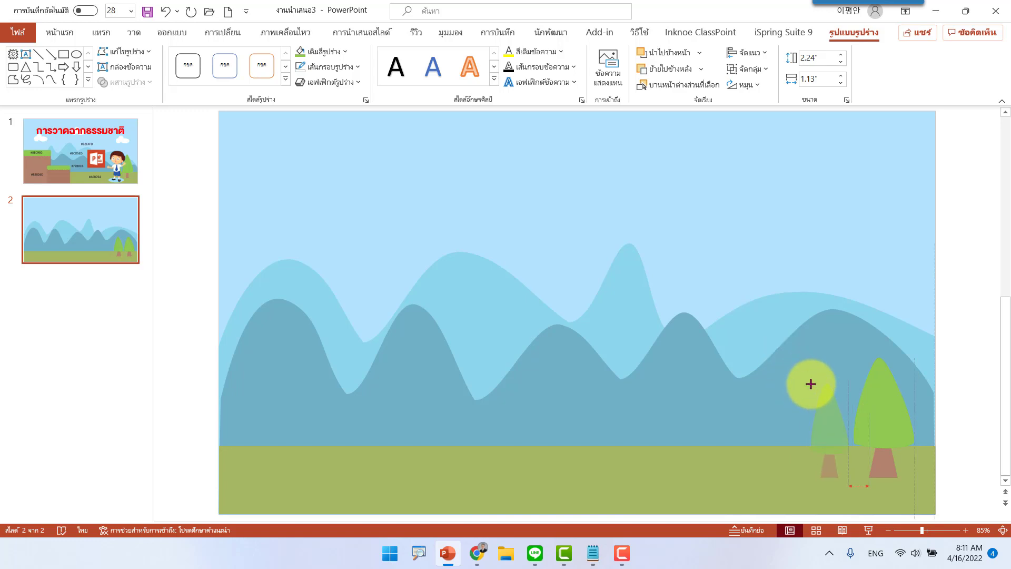
left_click(956, 398)
left_click_drag(839, 435, 840, 425)
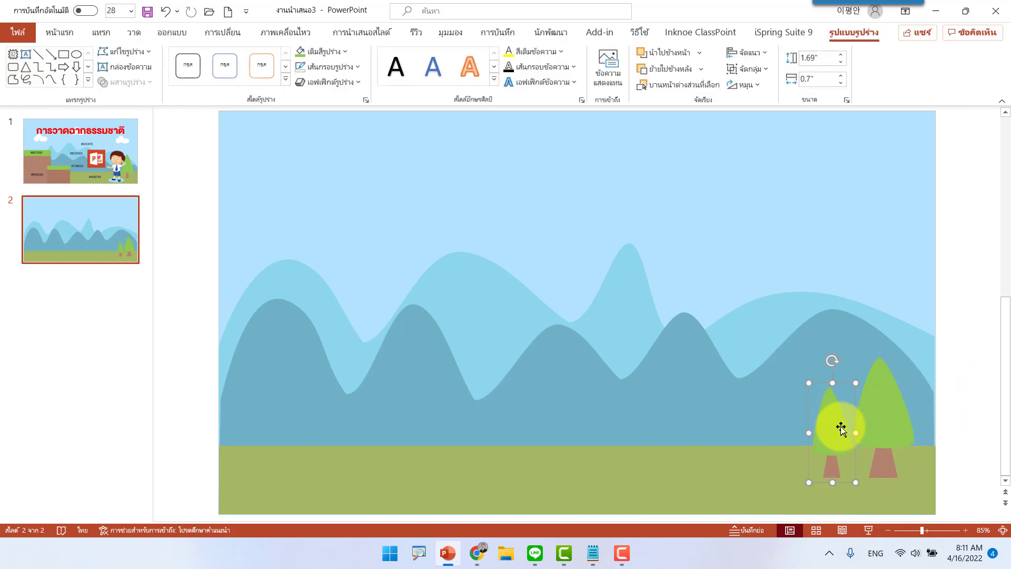
left_click(960, 371)
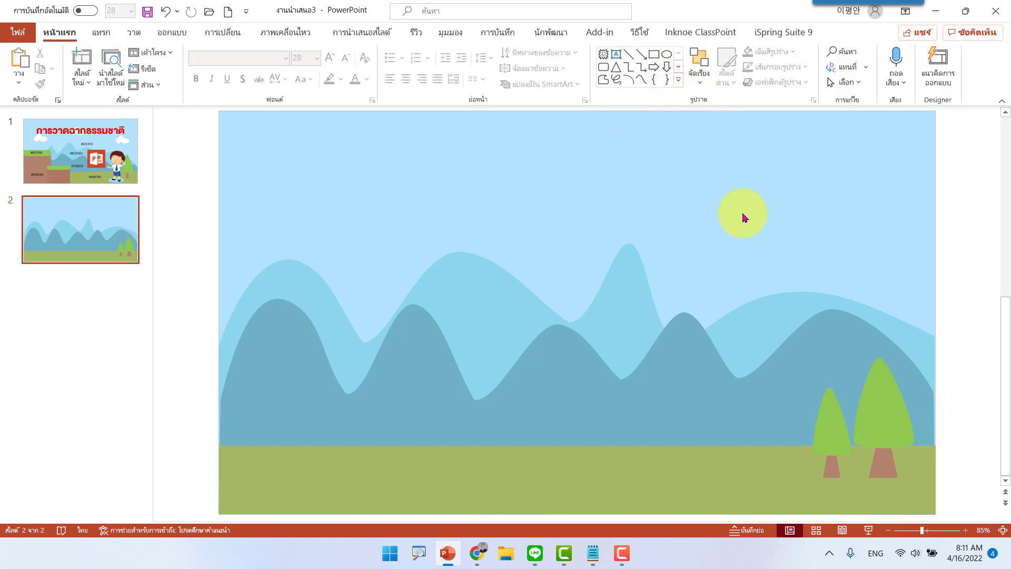
Step: Draw rounded pill shapes in the sky and overlap them into a long cloud base
left_click(603, 67)
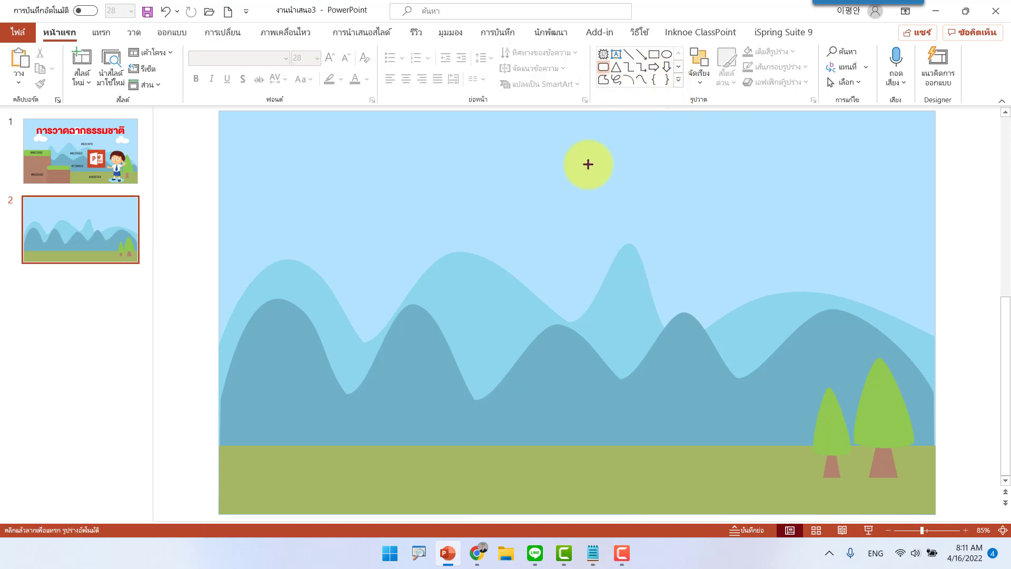
mouse_move(588, 164)
left_mouse_down()
mouse_move(641, 189)
mouse_move(603, 168)
mouse_move(711, 183)
left_mouse_up()
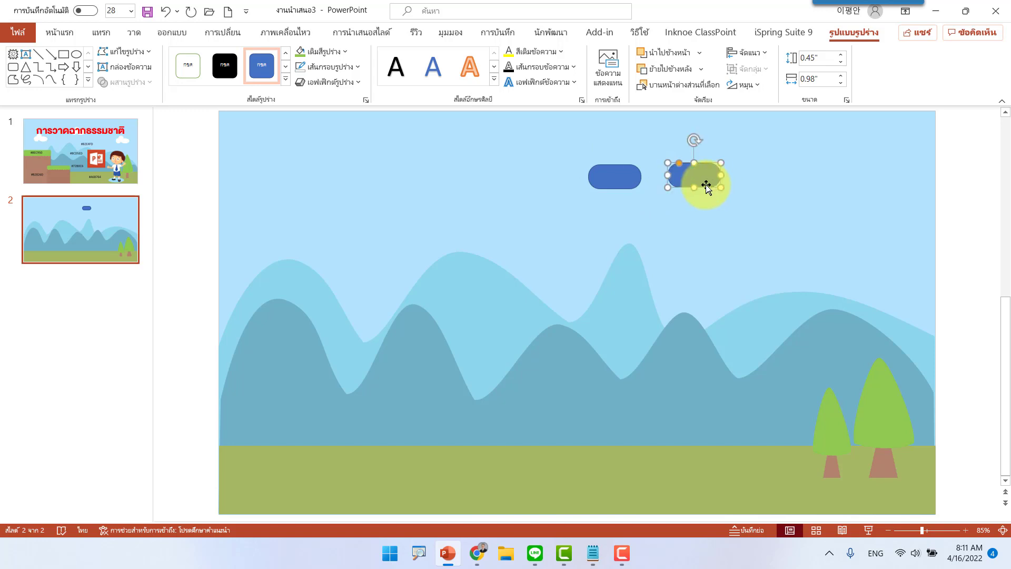
left_click(619, 174)
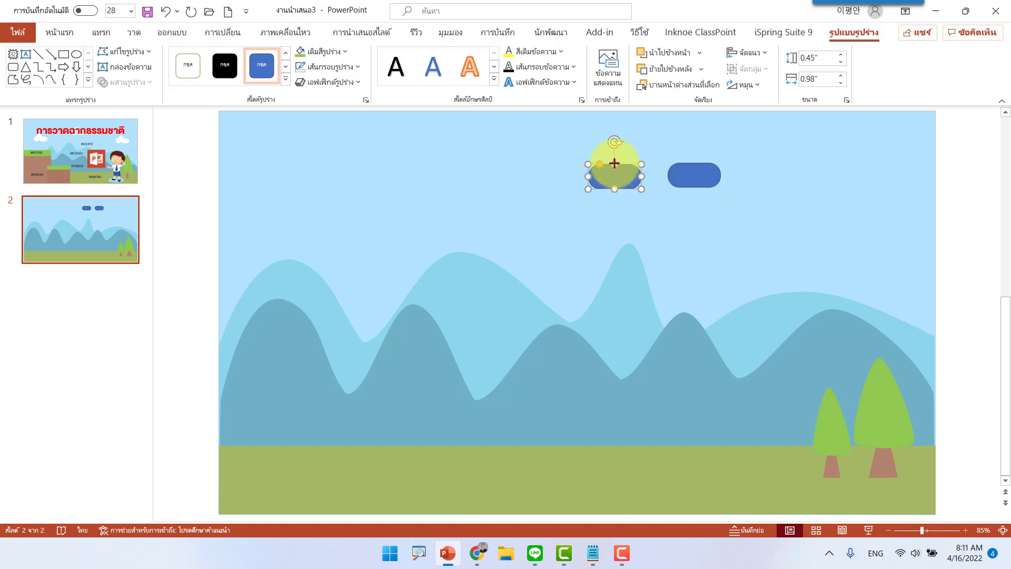
left_click_drag(614, 163, 614, 155)
mouse_move(700, 175)
left_mouse_down()
mouse_move(641, 174)
mouse_move(684, 177)
left_mouse_up()
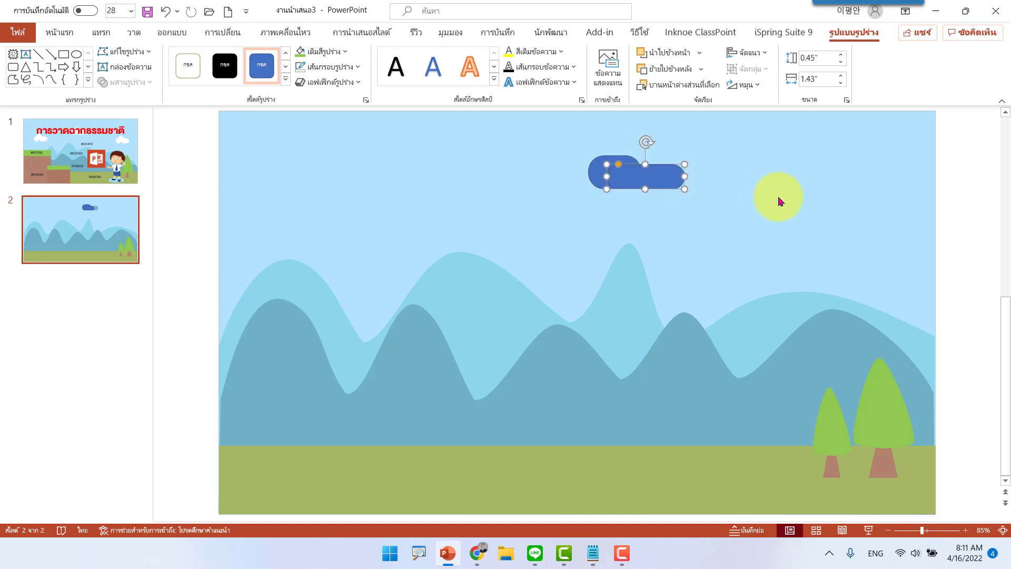
Step: Add two circles on top of the base as cloud bumps, then select all cloud pieces
left_click(77, 54)
left_click_drag(604, 140, 646, 178)
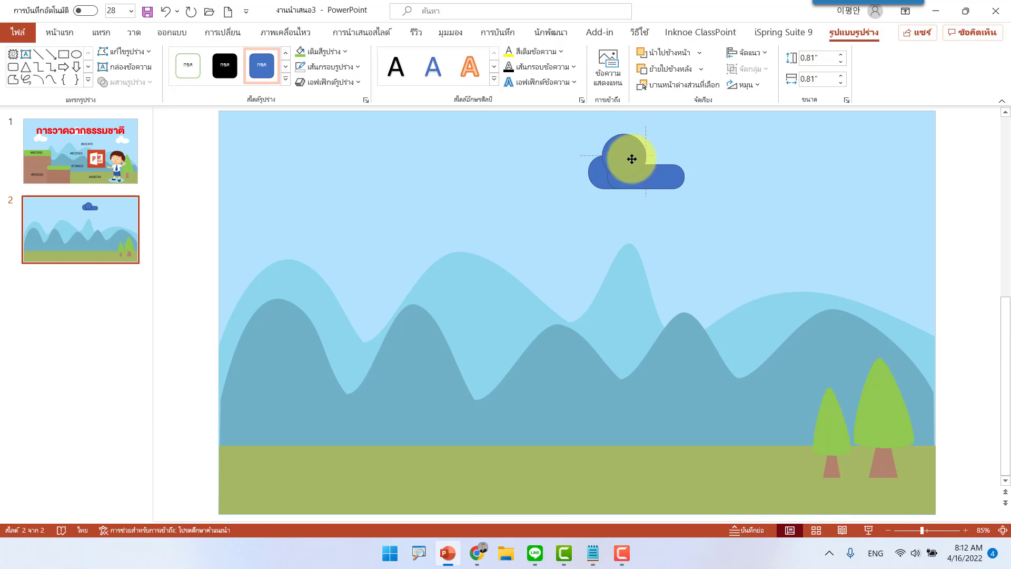
mouse_move(648, 176)
left_mouse_down()
mouse_move(689, 174)
mouse_move(679, 151)
mouse_move(657, 160)
left_mouse_up()
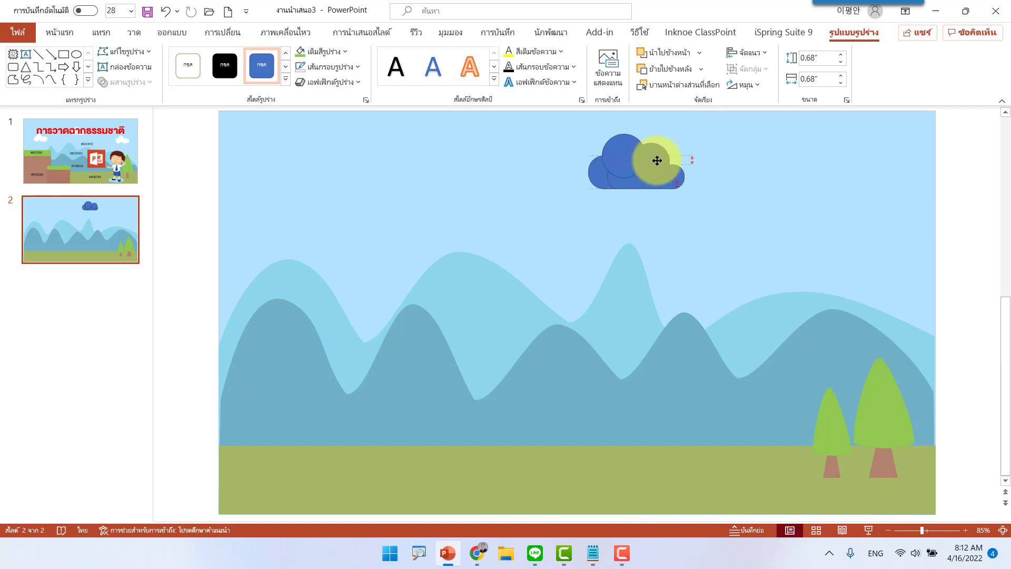
left_click(976, 205)
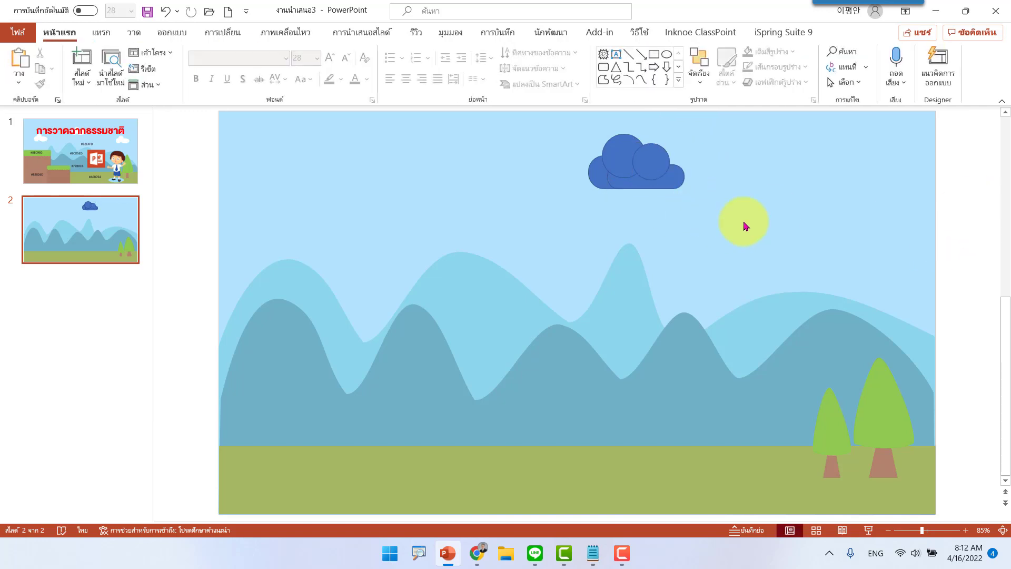
left_click_drag(772, 212, 550, 125)
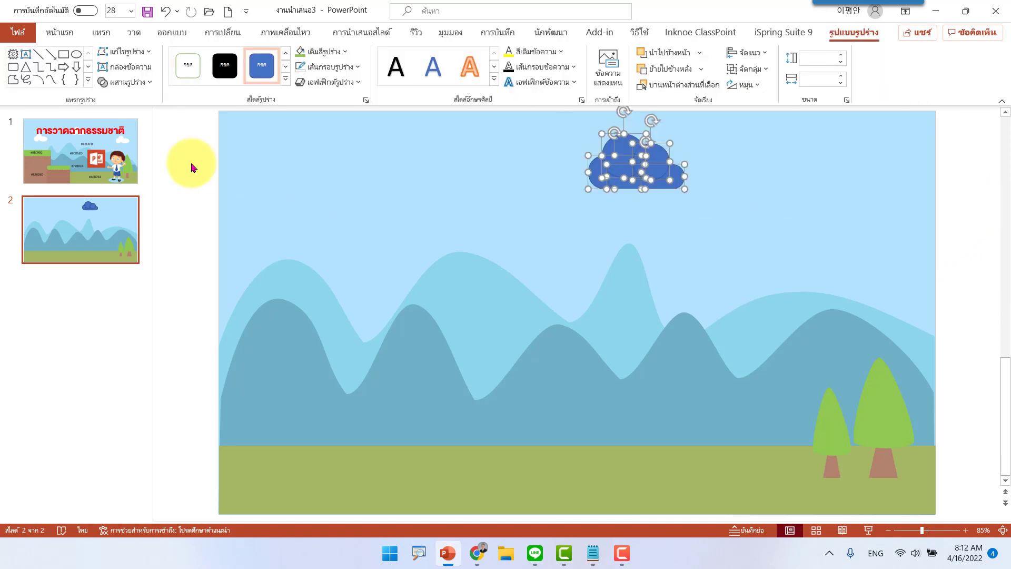
Step: Union the cloud pieces, fill the result white with no outline, and show the Format Shape pane
left_click(132, 84)
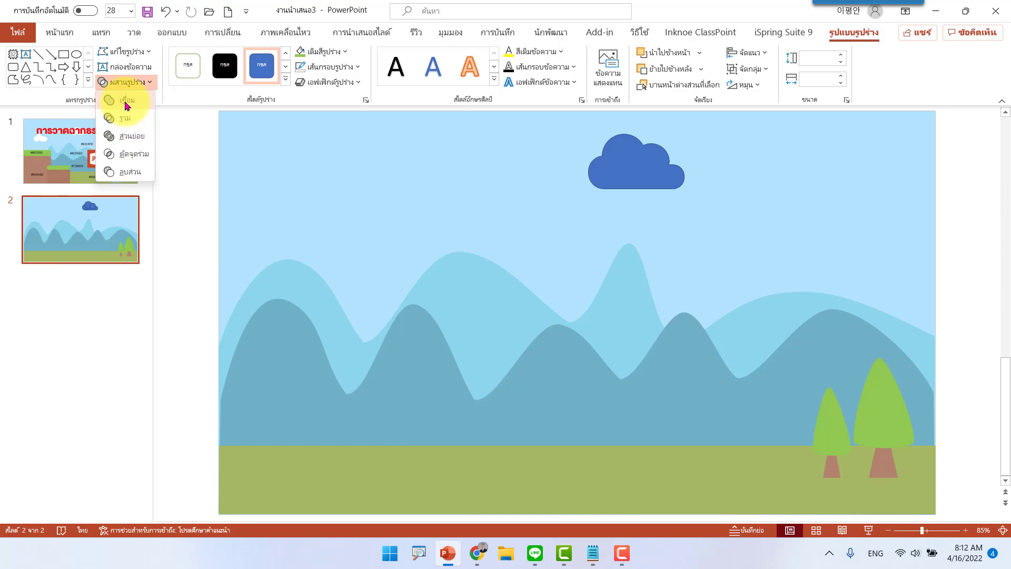
left_click(127, 103)
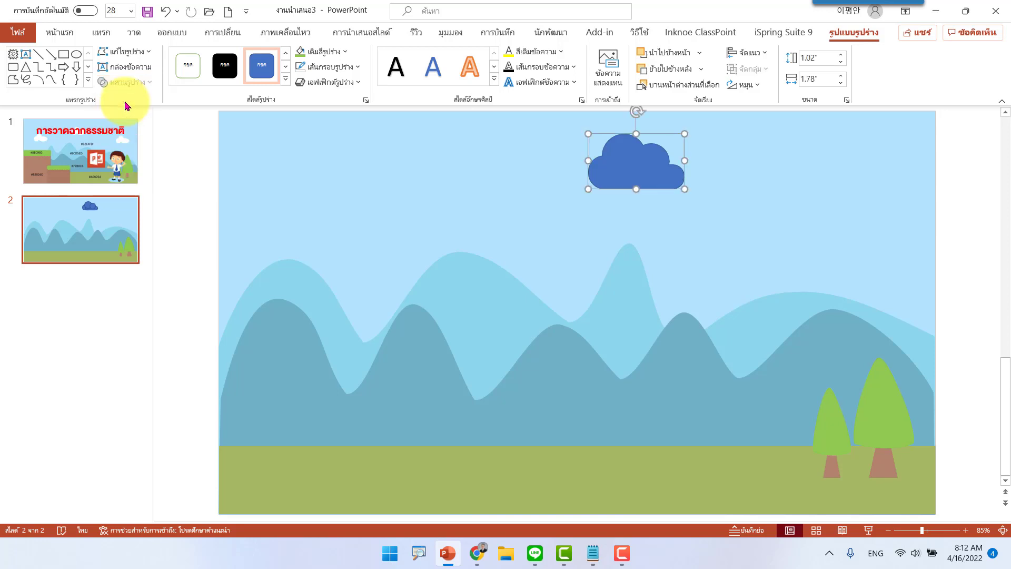
left_click(327, 51)
left_click(299, 87)
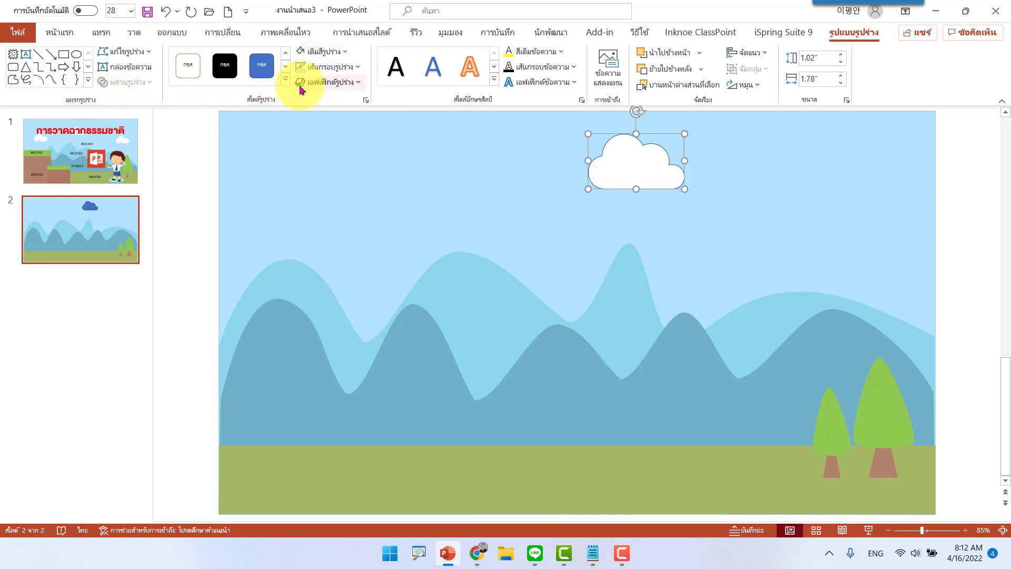
left_click(327, 67)
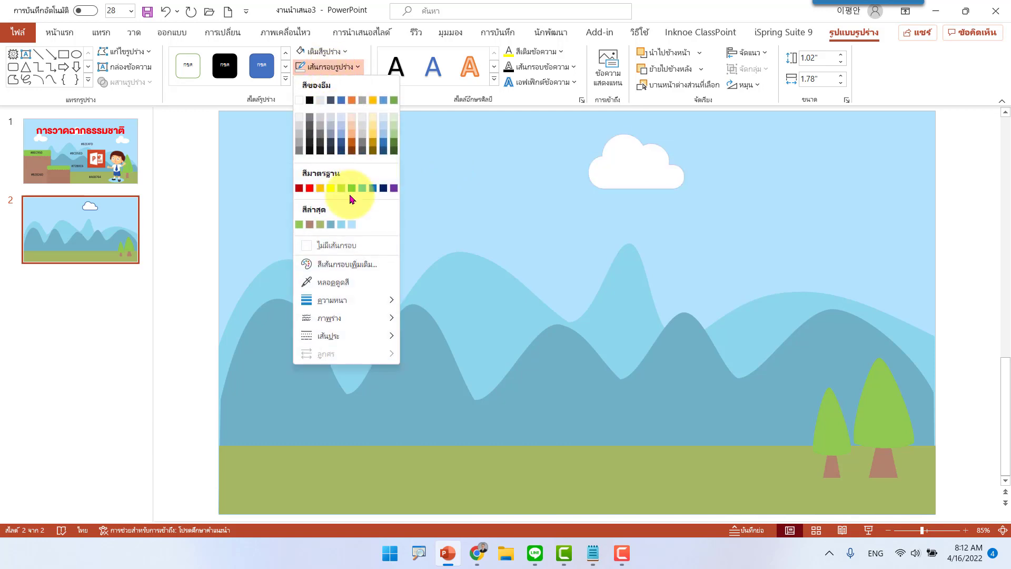
left_click(332, 246)
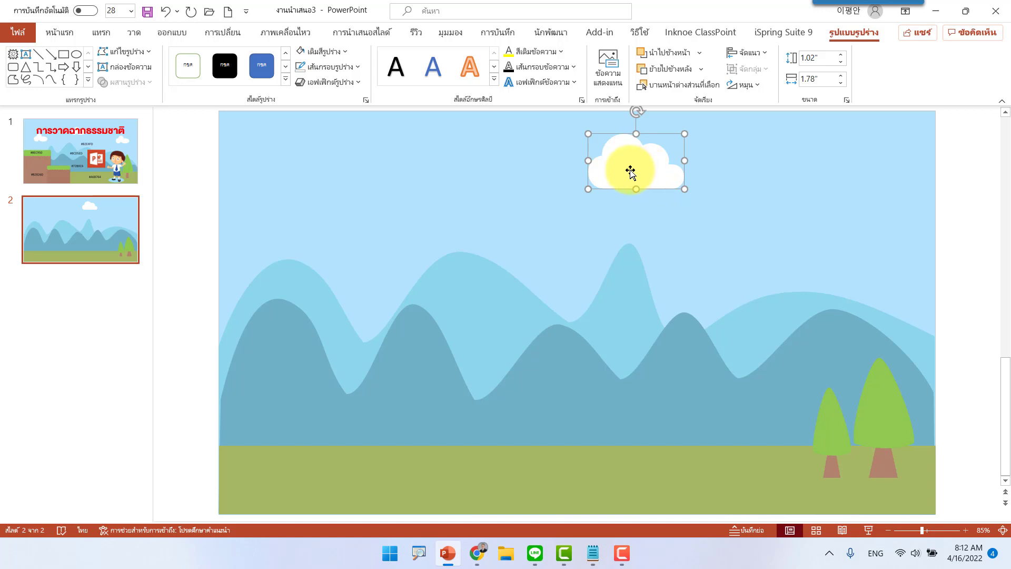
left_click(366, 100)
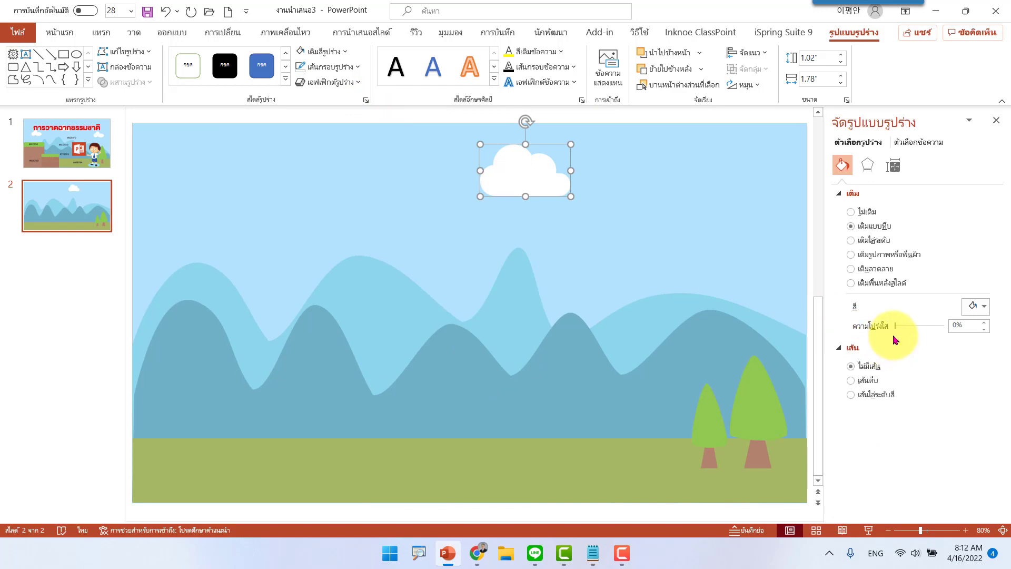
Step: Set the cloud's fill transparency to 21% and duplicate it to the left
mouse_move(896, 326)
left_mouse_down()
mouse_move(929, 331)
mouse_move(885, 334)
mouse_move(956, 331)
mouse_move(941, 333)
left_mouse_up()
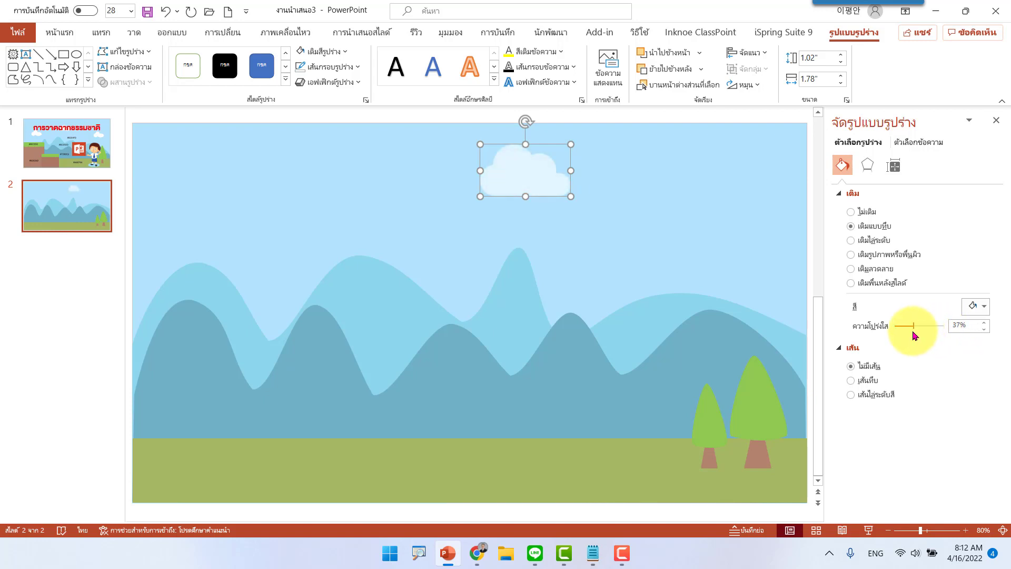
left_click_drag(914, 336, 901, 335)
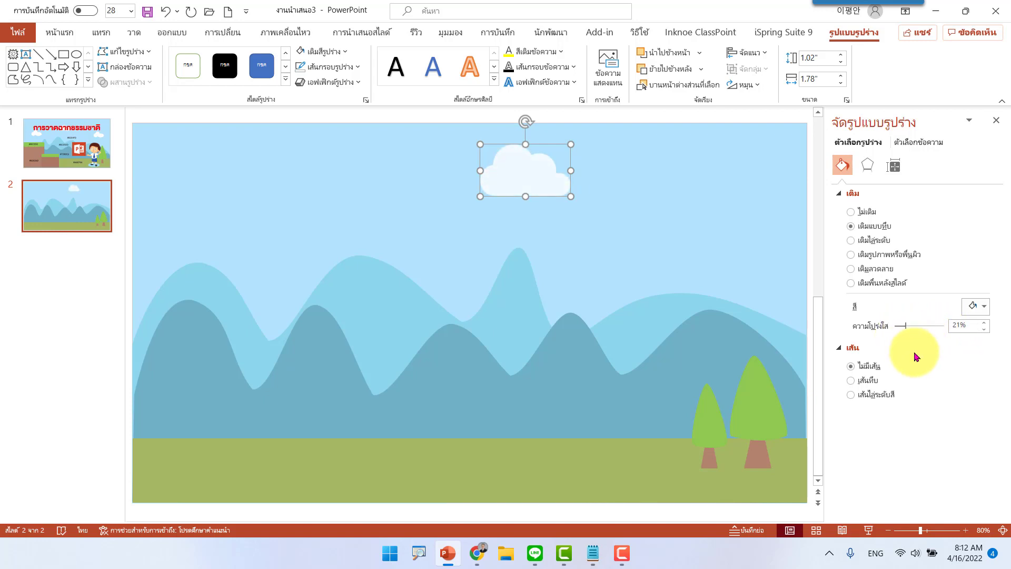
left_click_drag(540, 183, 417, 191)
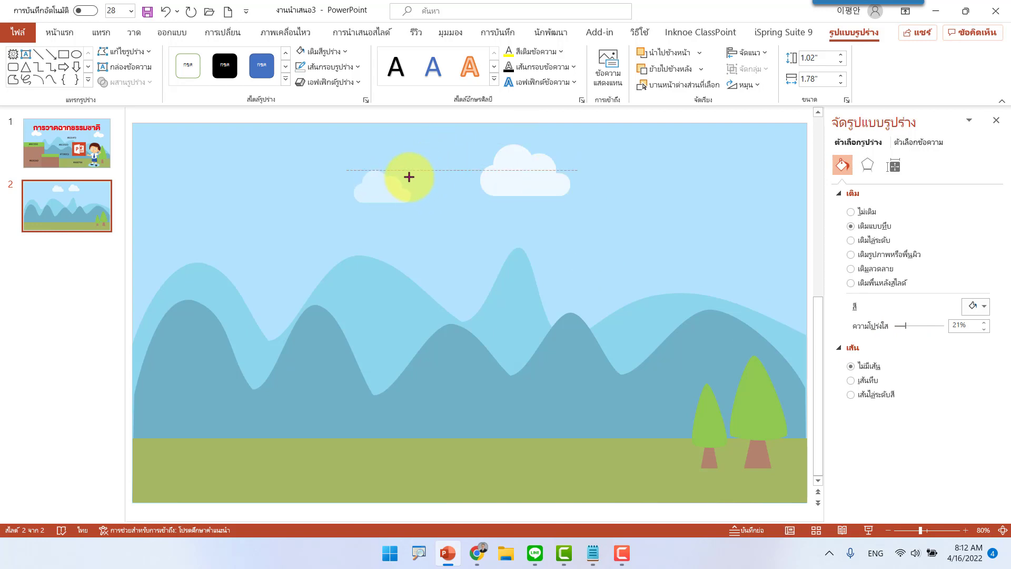
Step: Shrink the copied cloud and flip it horizontally
mouse_move(438, 158)
left_mouse_down()
mouse_move(408, 174)
mouse_move(704, 221)
left_mouse_up()
left_click(745, 84)
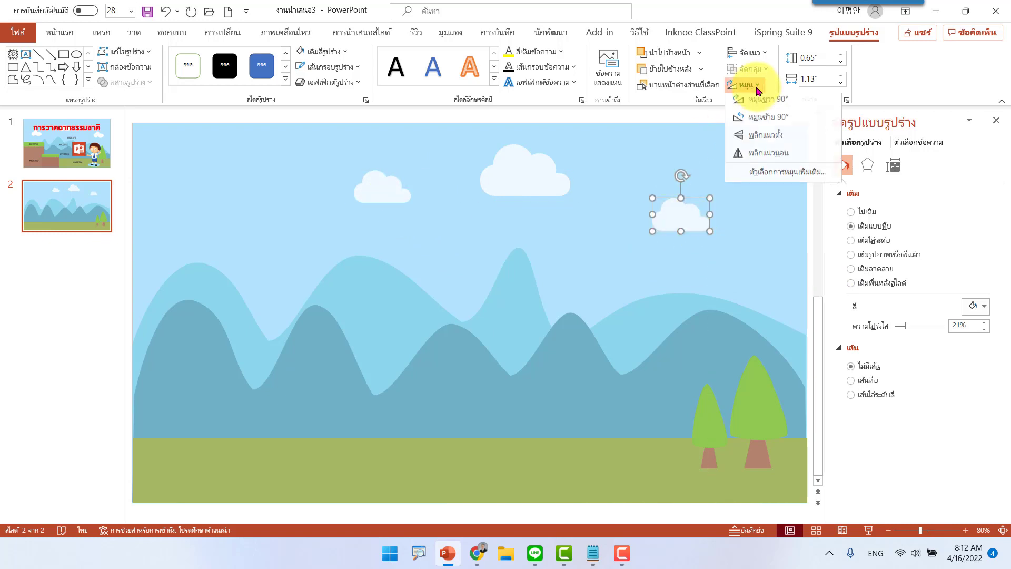
left_click(762, 162)
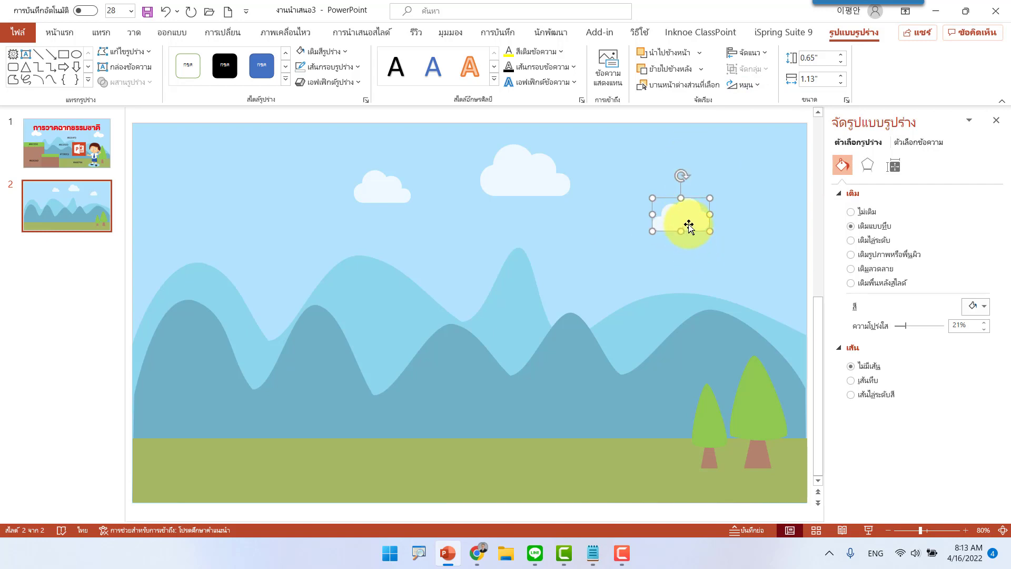
Step: Add another small cloud at the far left, shift the middle cloud left, and move the large cloud right
left_click_drag(690, 224, 208, 230)
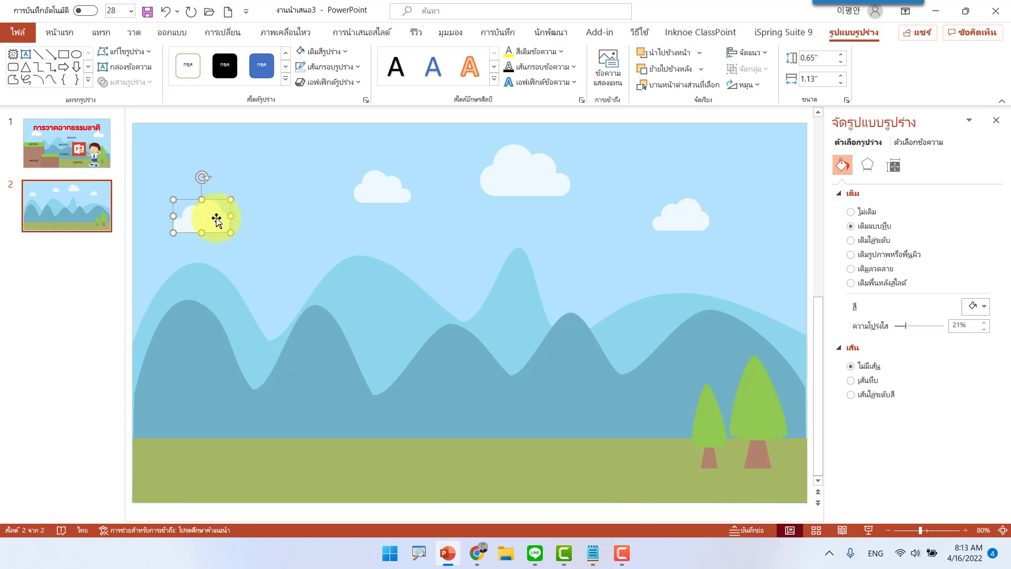
left_click_drag(210, 224, 205, 231)
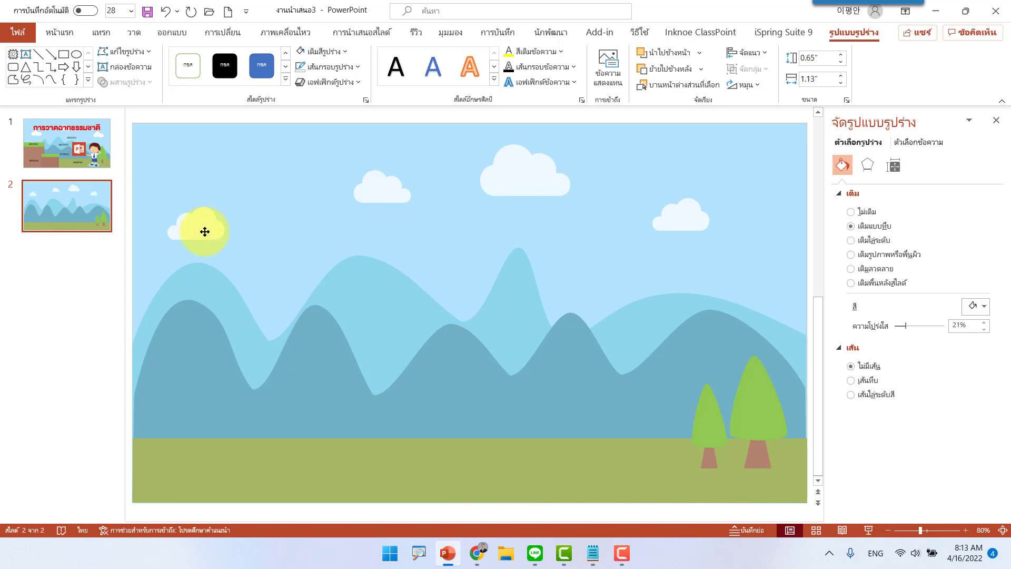
left_click(214, 220)
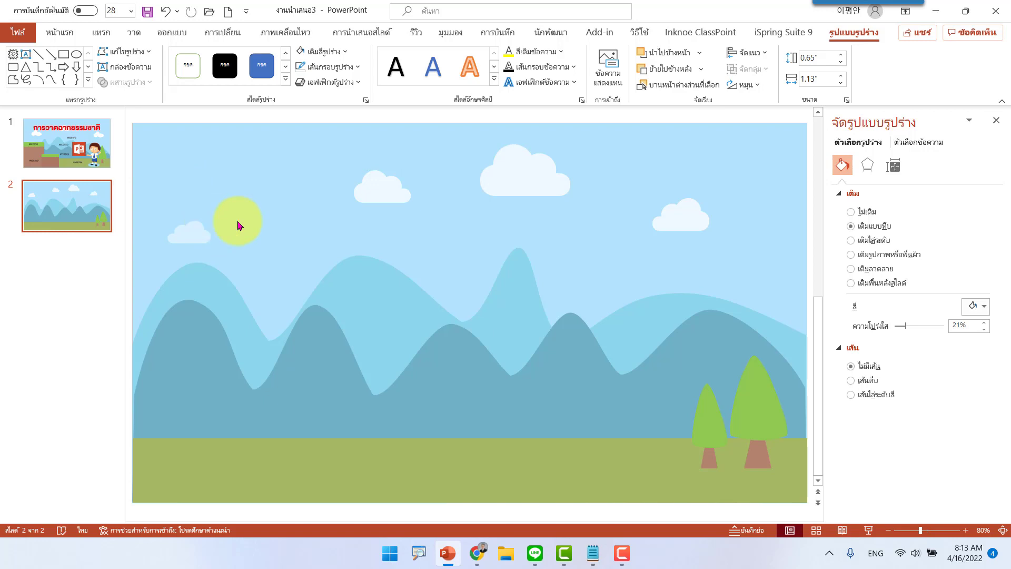
left_click_drag(384, 199, 343, 203)
mouse_move(539, 179)
left_mouse_down()
mouse_move(601, 188)
mouse_move(595, 179)
left_mouse_up()
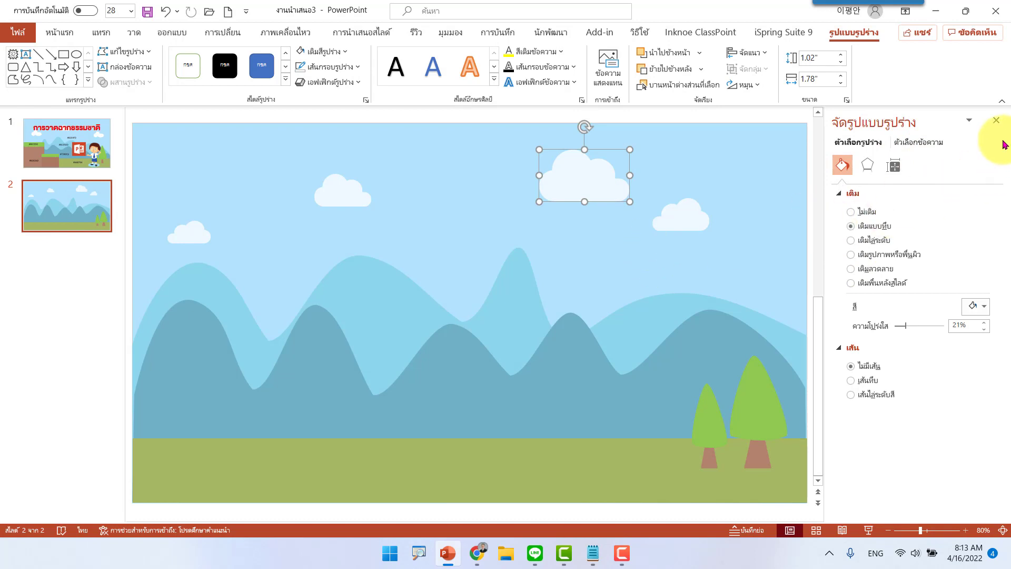
Step: Close the formatting pane, compare with the reference title slide, and return to slide 2
left_click(998, 123)
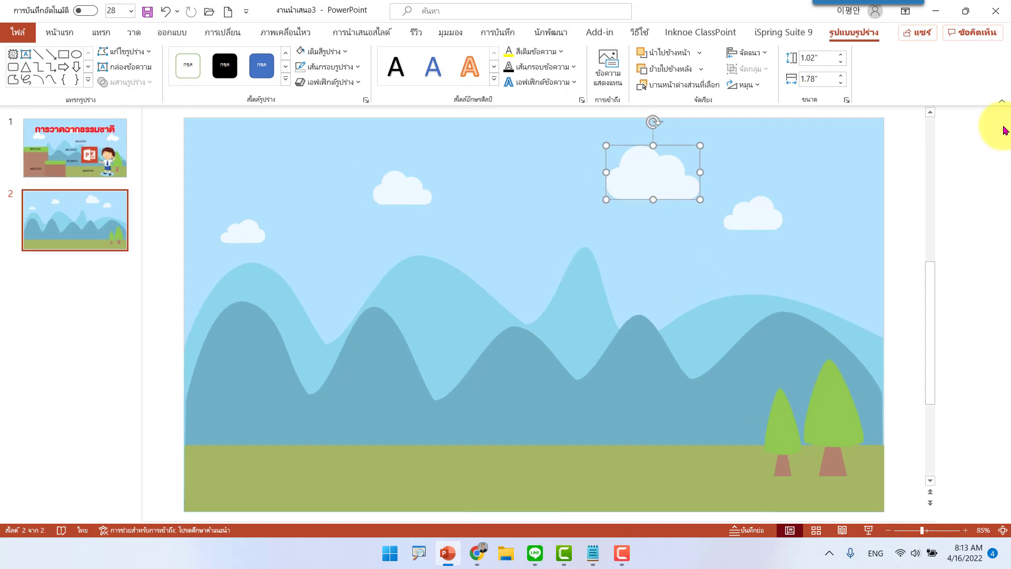
left_click(864, 235)
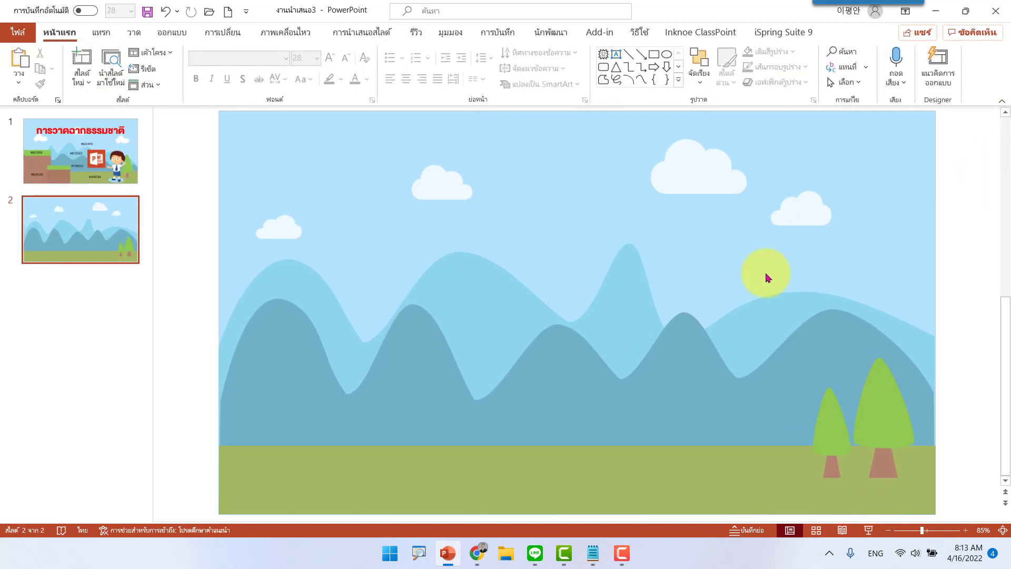
left_click(82, 158)
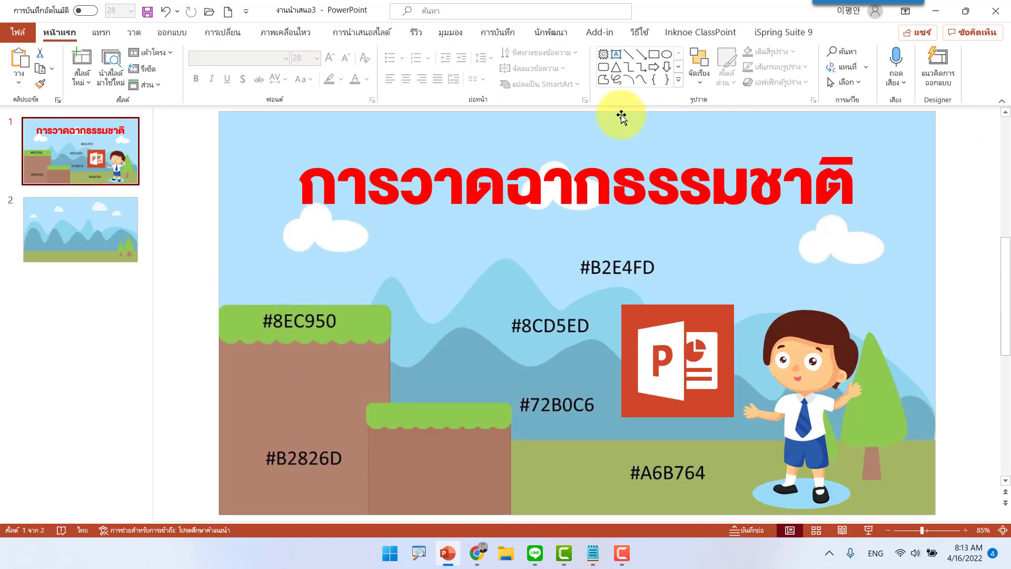
left_click(103, 219)
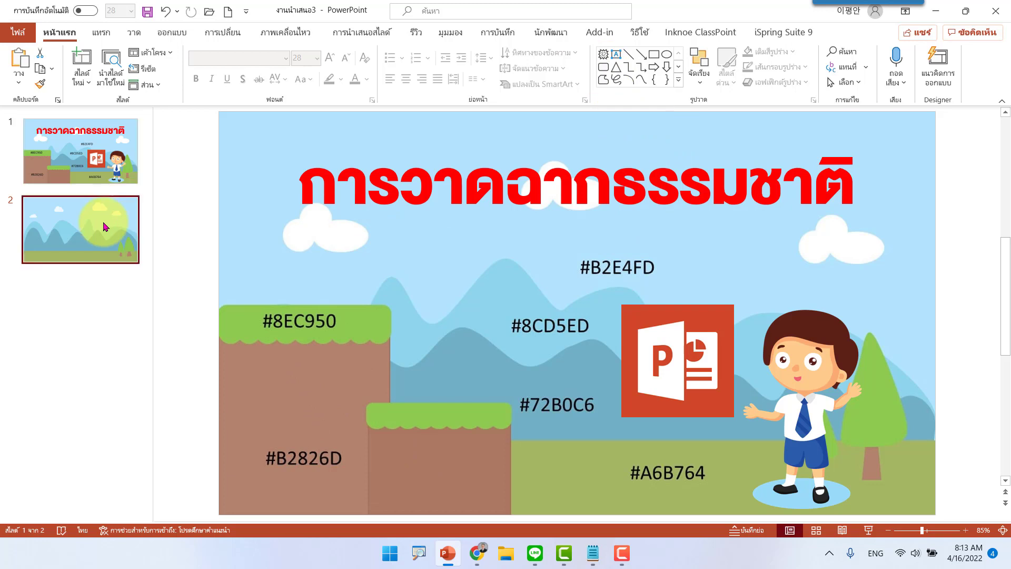
Step: Draw a tall, slightly rounded rectangle at the slide's lower left, resting on the bottom edge
left_click(605, 69)
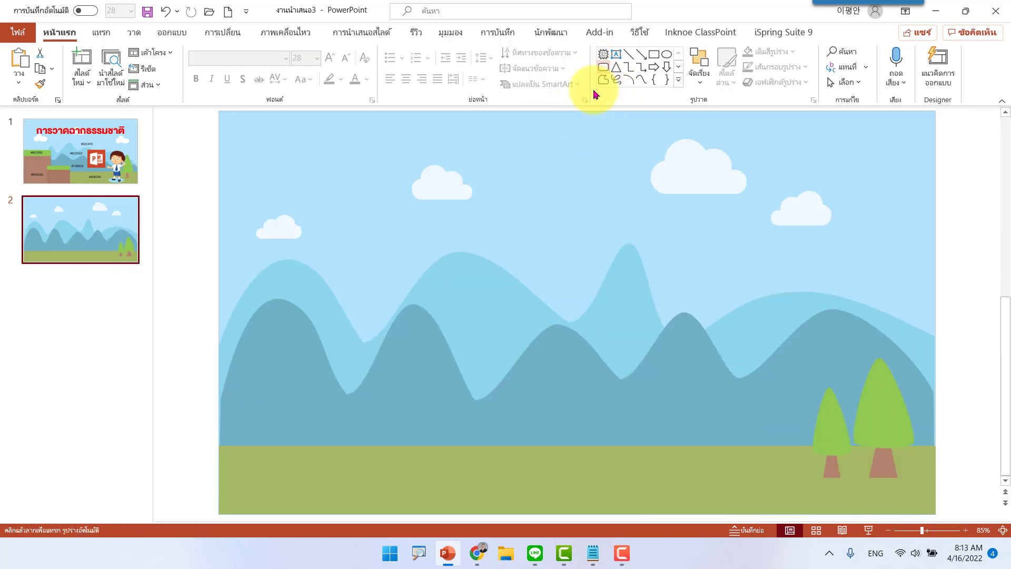
left_click_drag(249, 388, 344, 515)
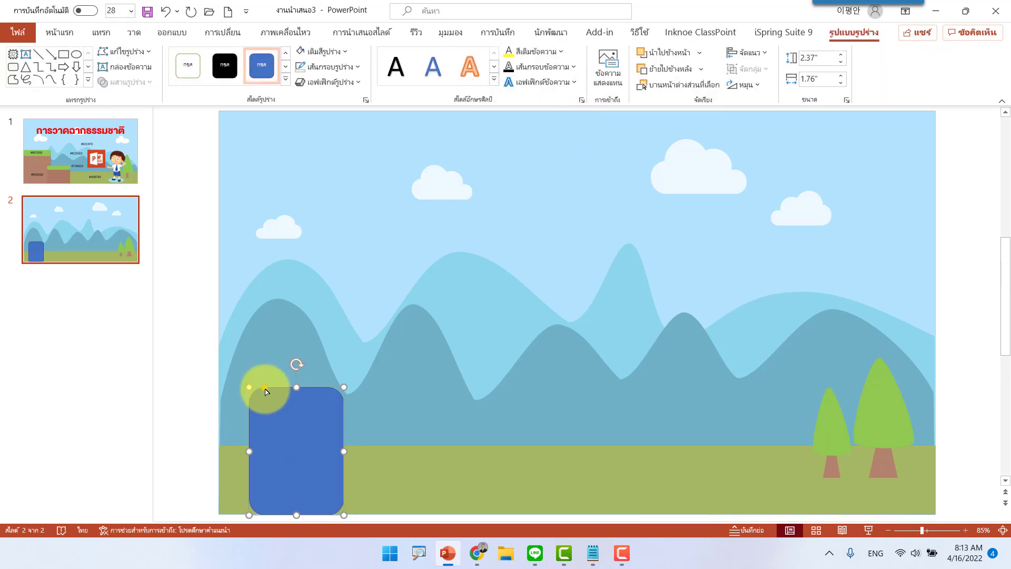
left_click_drag(266, 392, 251, 403)
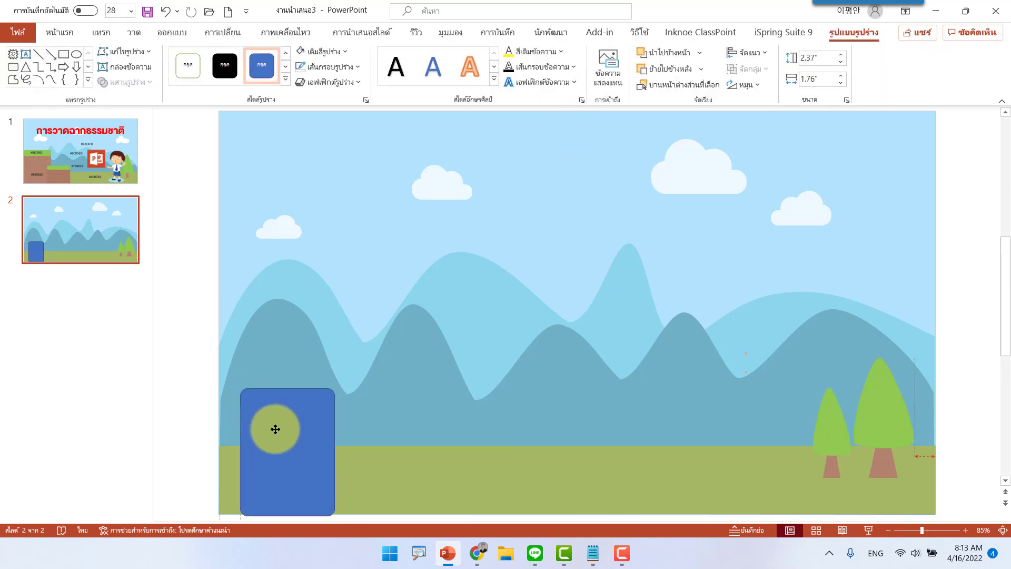
mouse_move(334, 389)
left_mouse_down()
mouse_move(391, 329)
mouse_move(377, 313)
left_mouse_up()
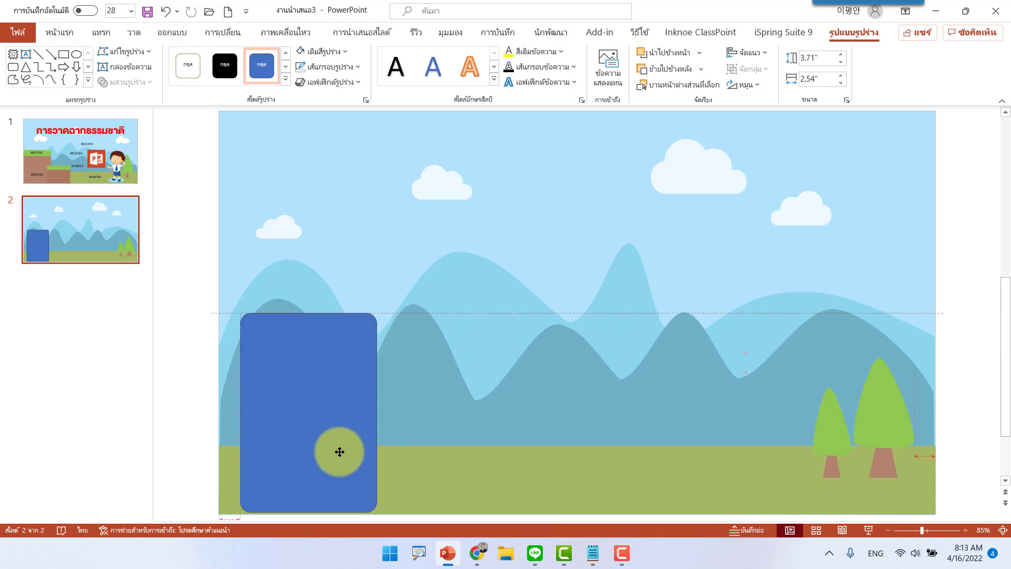
left_click_drag(340, 452, 340, 454)
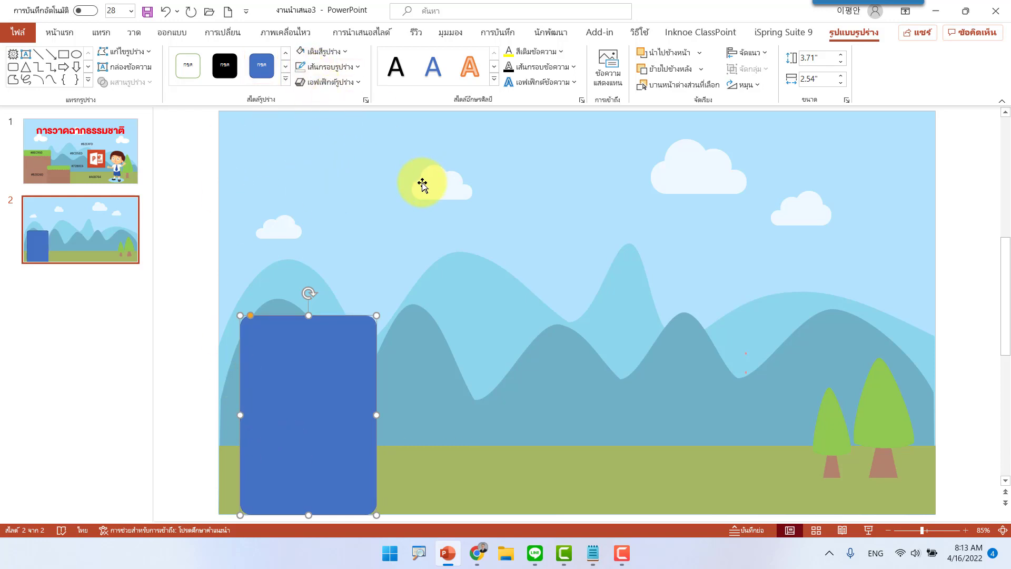
Step: Fill the rectangle brown and check the reference title slide again
left_click(327, 53)
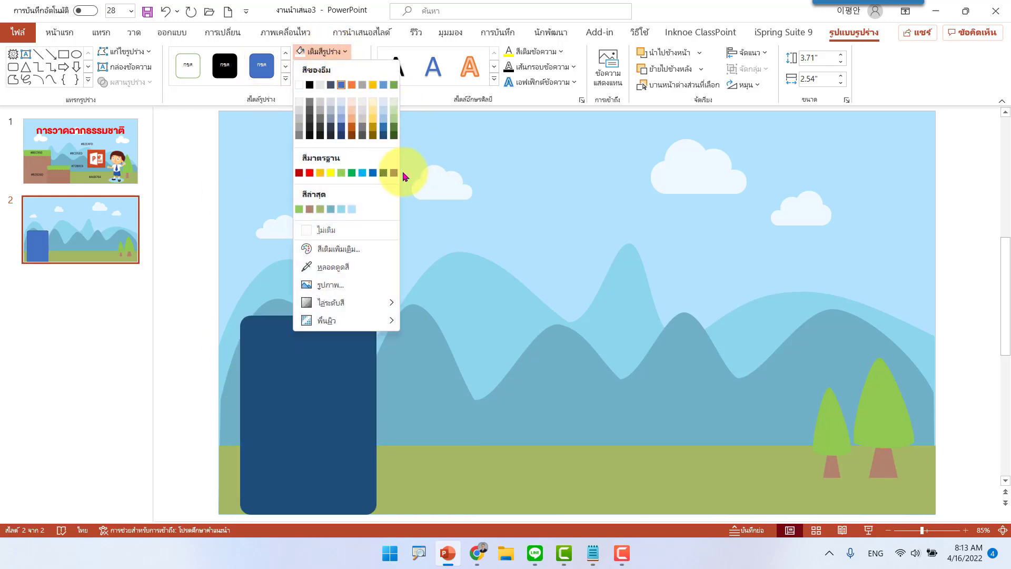
left_click(308, 209)
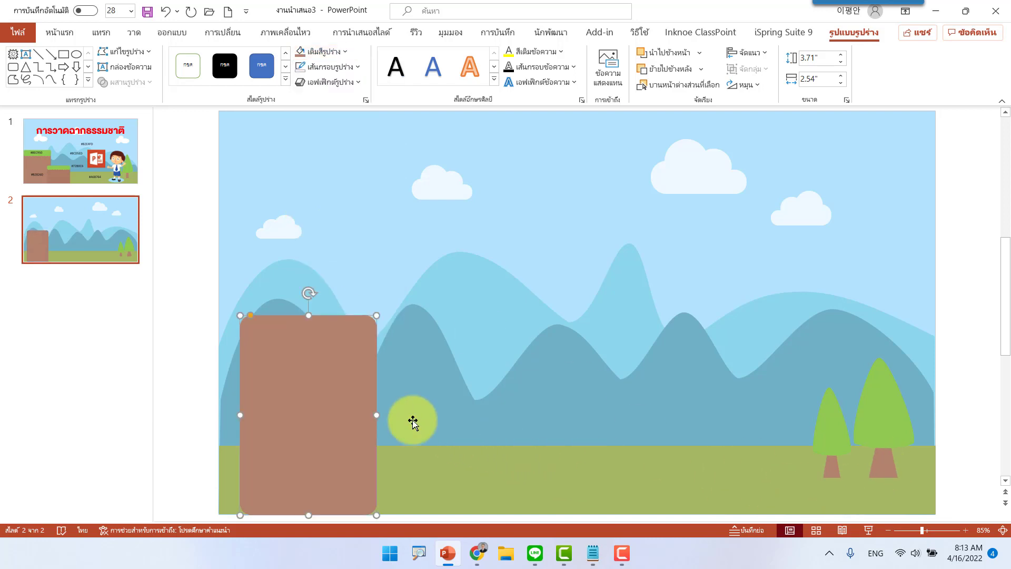
left_click(89, 164)
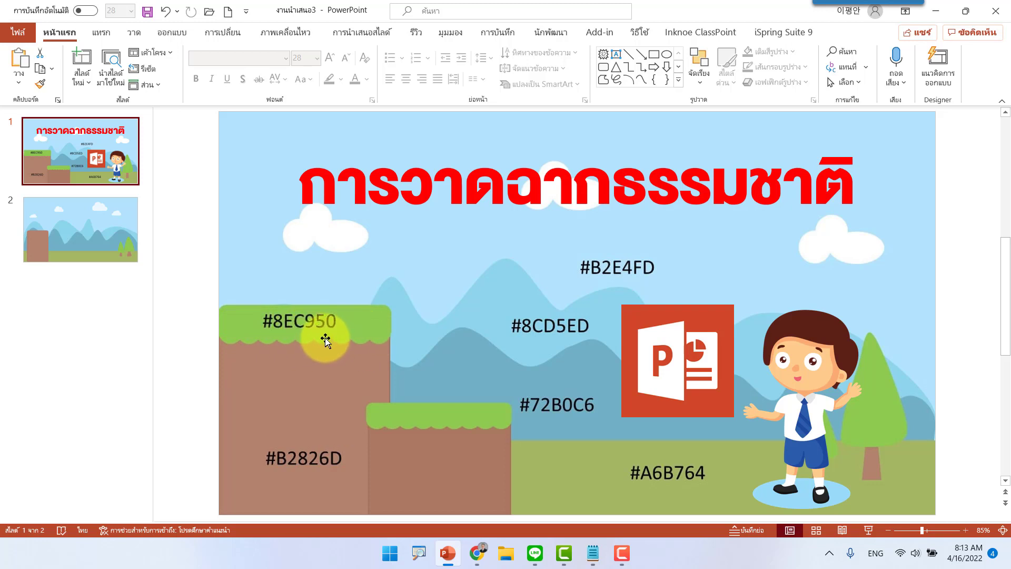
Step: Draw a small, more rounded rectangle 0.55" tall on the brown cliff's top-left corner
left_click(73, 237)
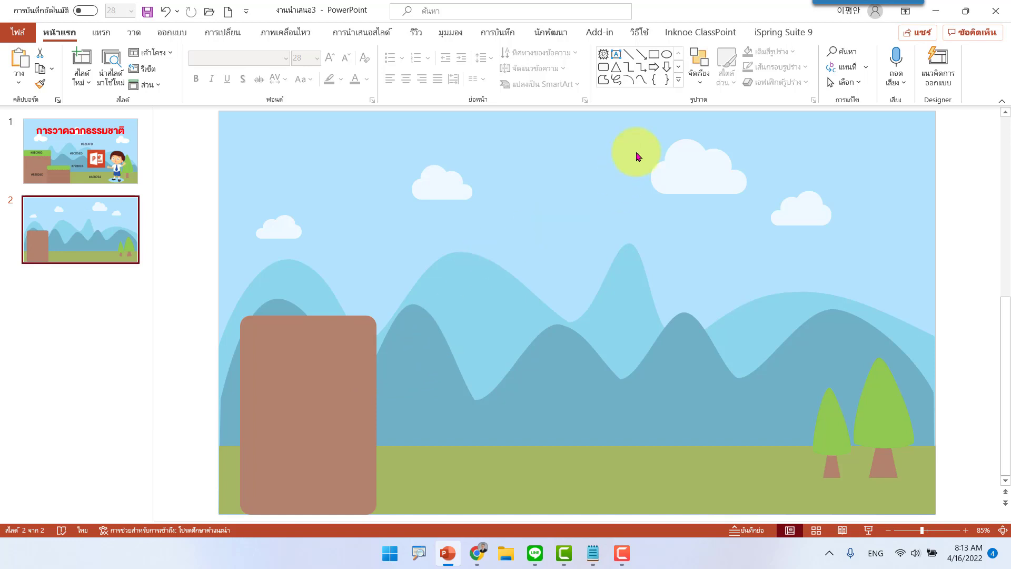
left_click(605, 68)
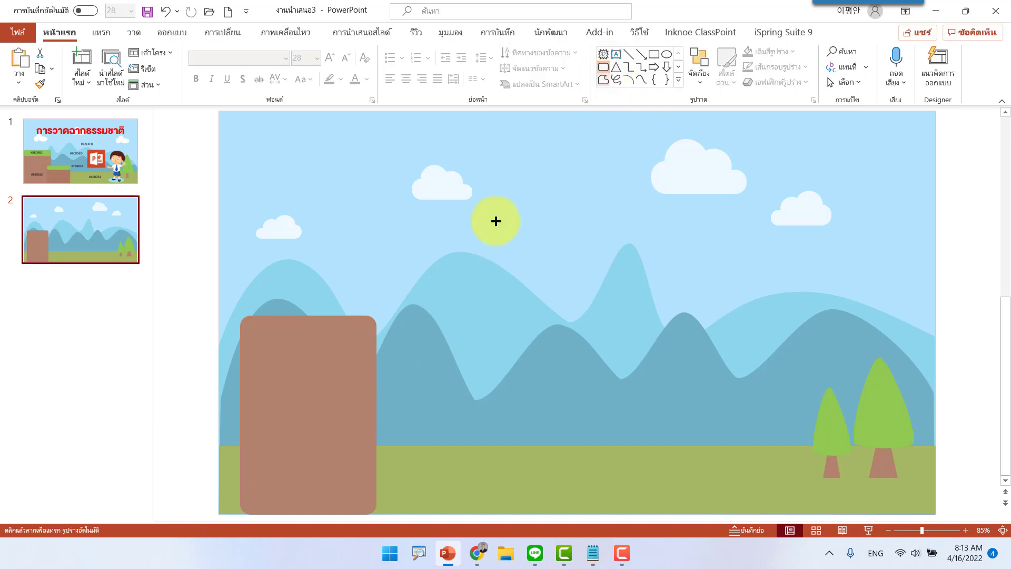
left_click_drag(260, 325, 281, 369)
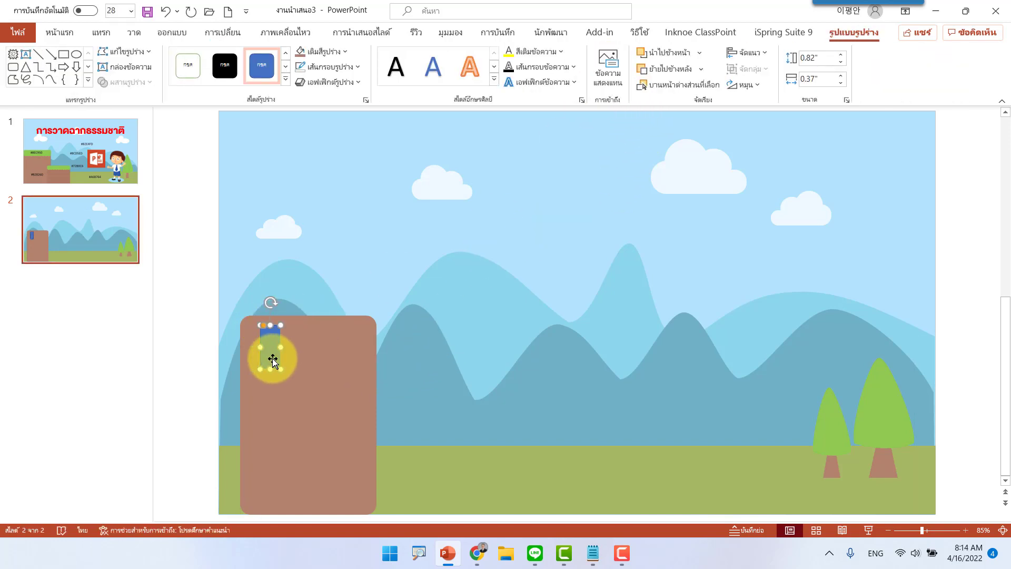
scroll(270, 358, "up", 5, "ctrl")
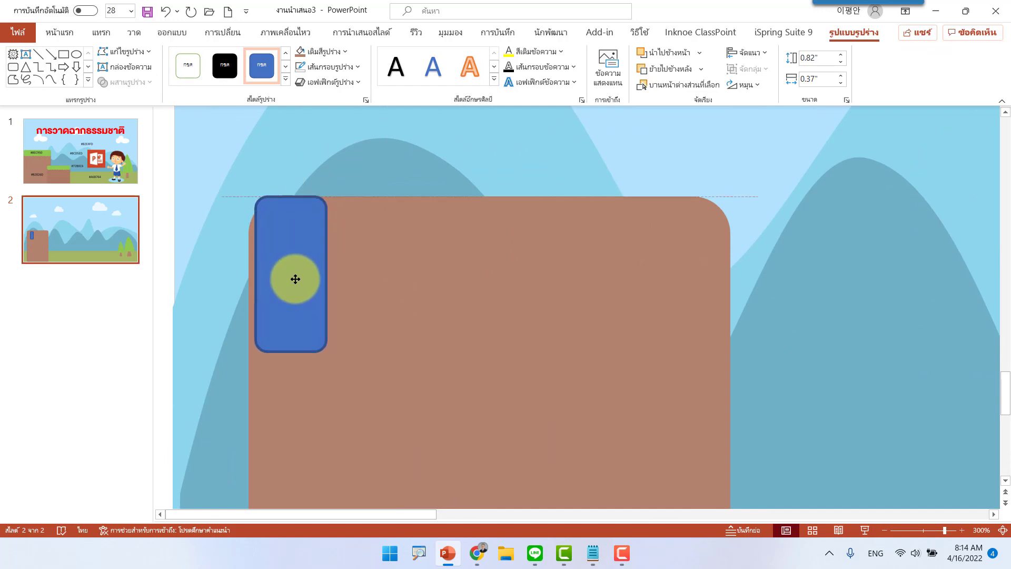
left_click_drag(305, 282, 285, 268)
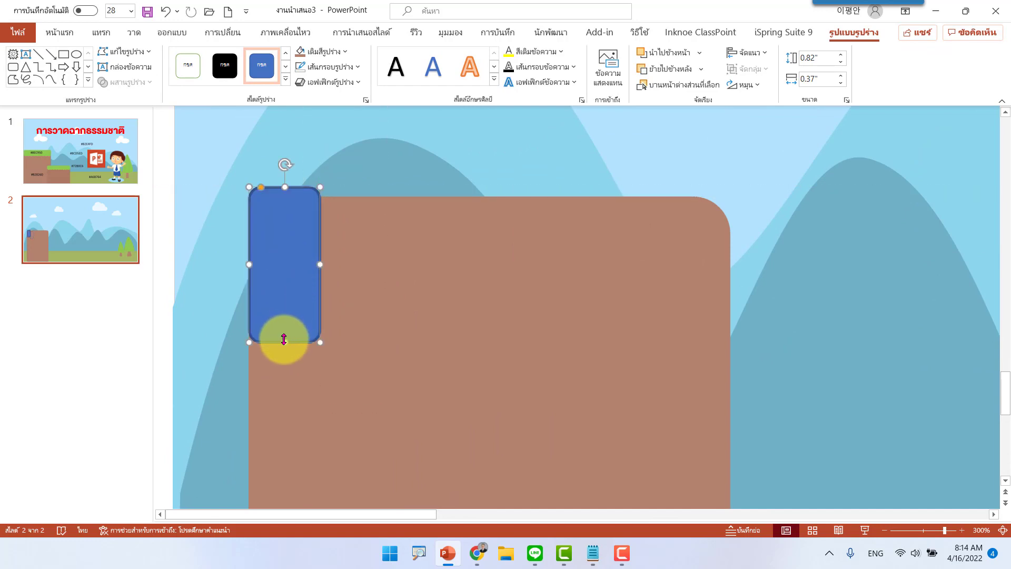
left_click_drag(285, 342, 285, 292)
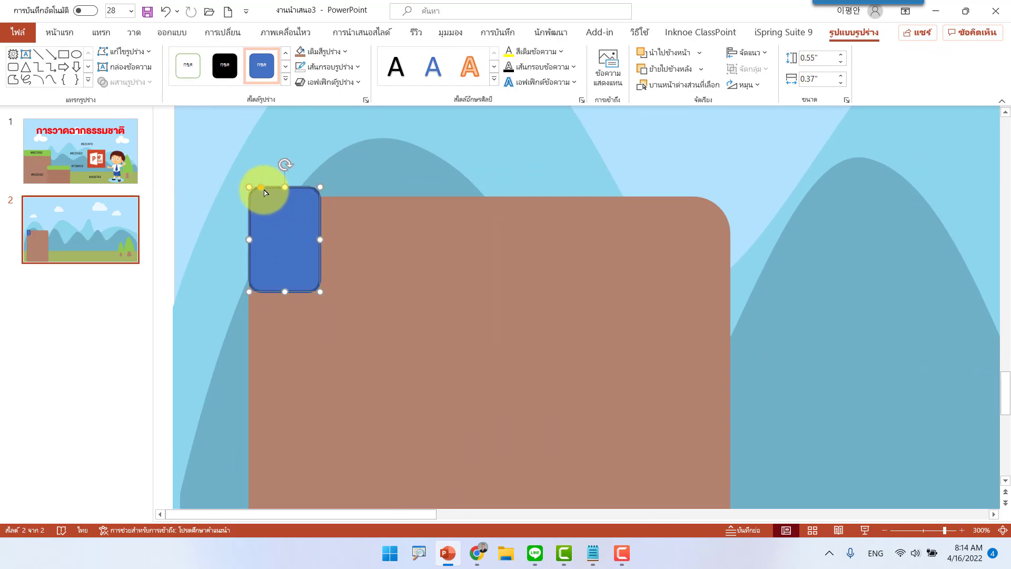
left_click_drag(267, 196, 271, 197)
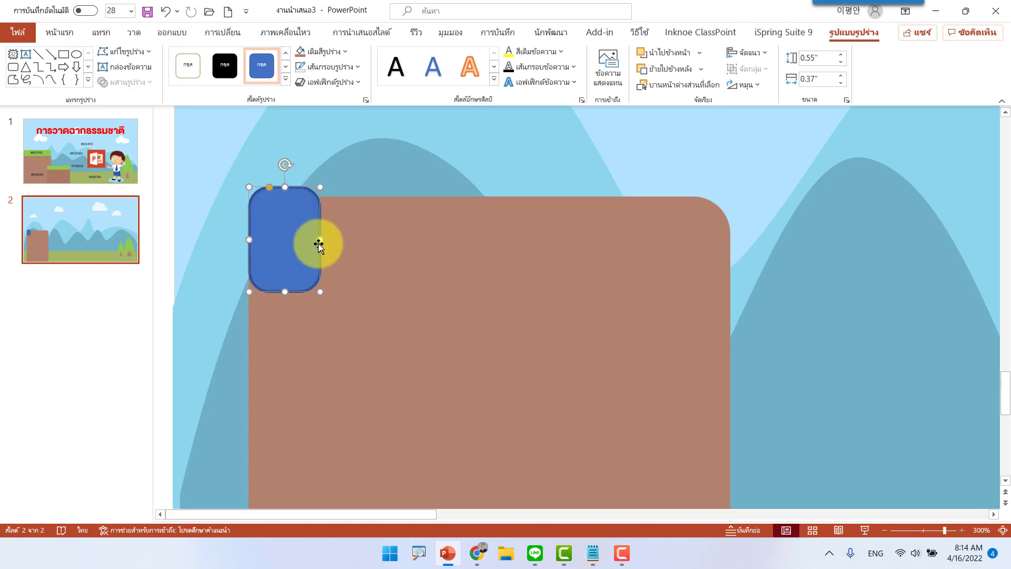
Step: Remove the small shape's outline and fill it light green
left_click(300, 69)
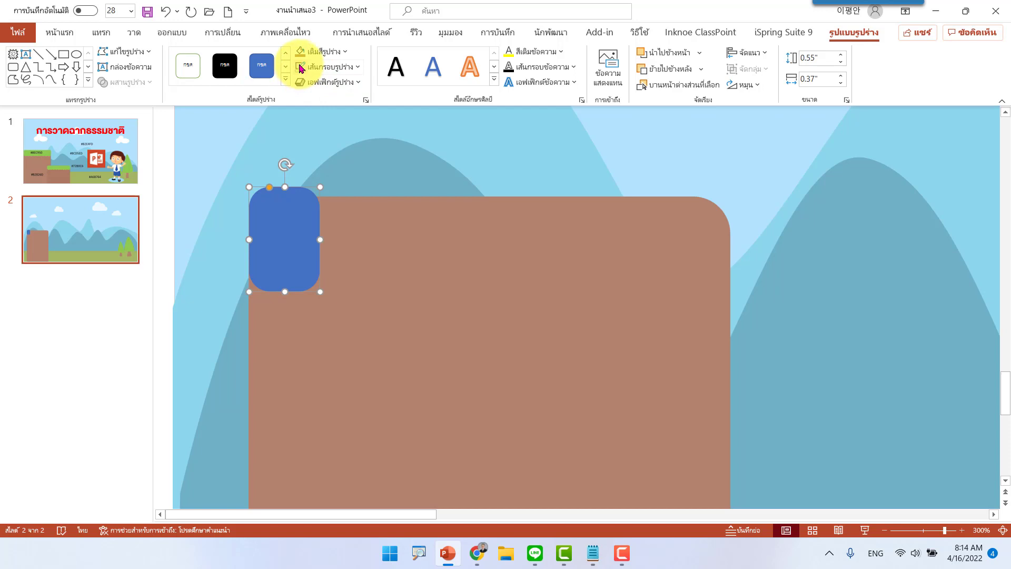
left_click(323, 53)
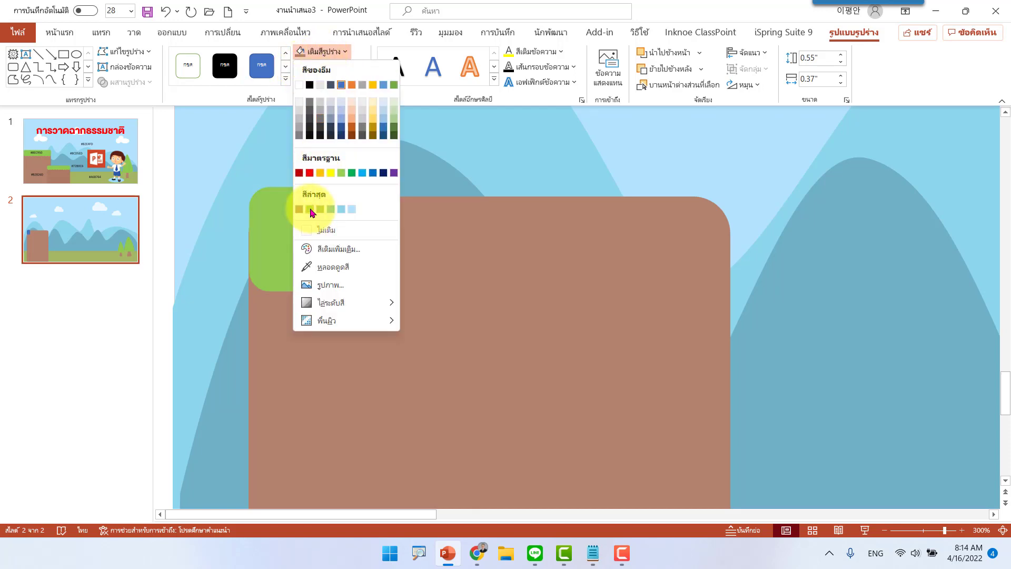
left_click(309, 209)
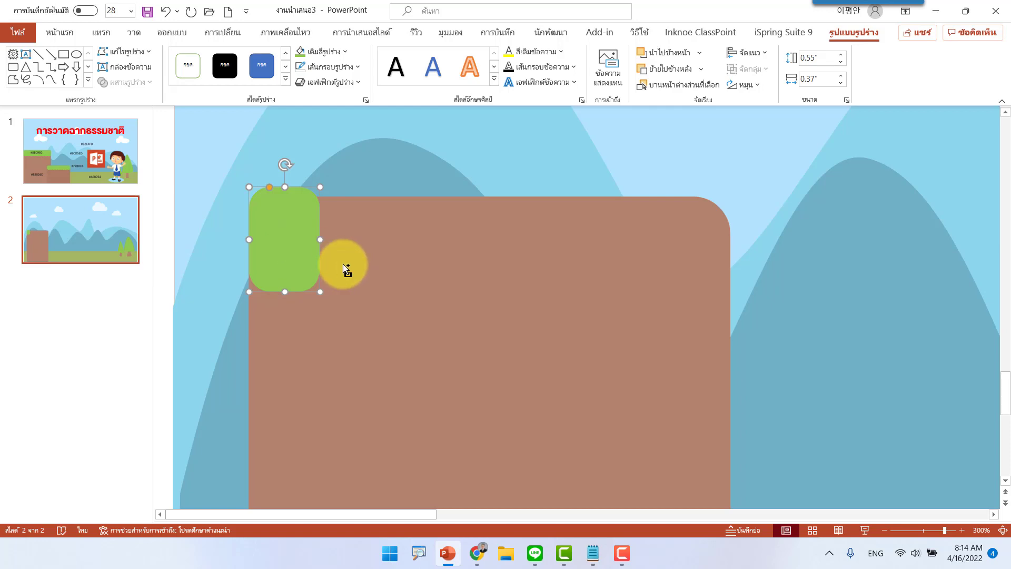
Step: Ctrl-drag a copy of the green shape so it sits flush beside the first along the cliff top
left_click_drag(345, 268, 368, 236)
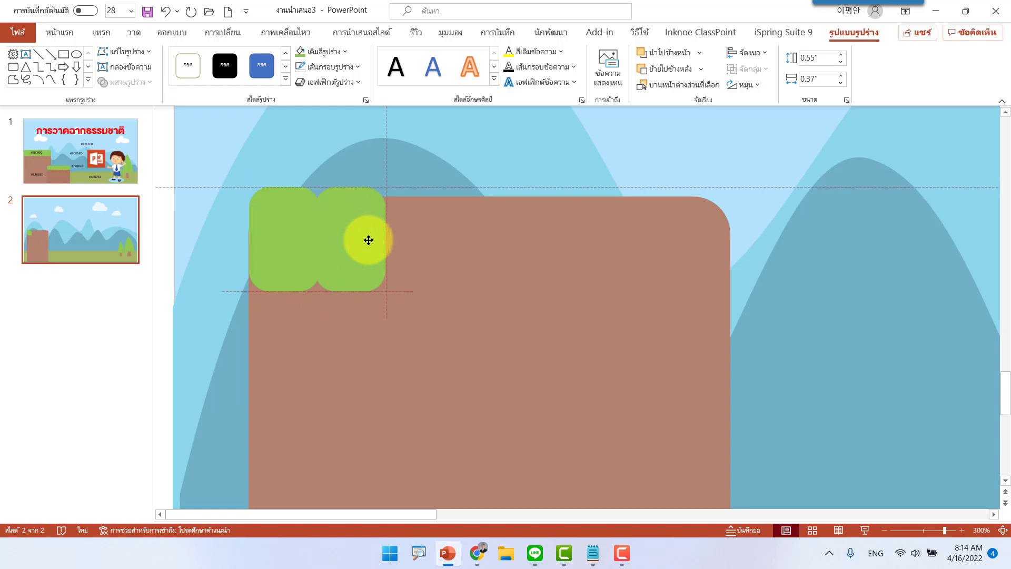
left_click_drag(369, 240, 372, 239)
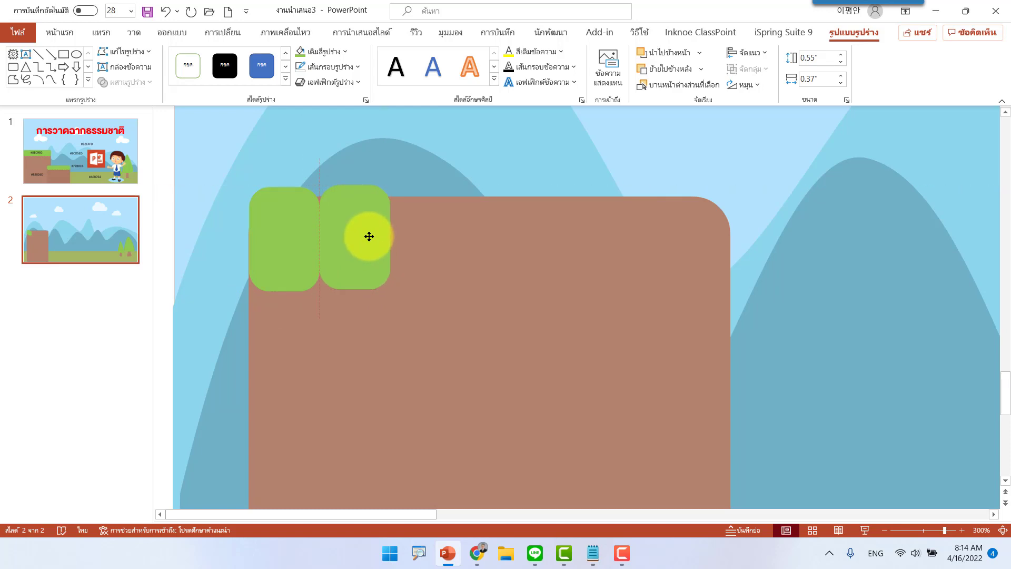
left_click_drag(369, 240, 369, 240)
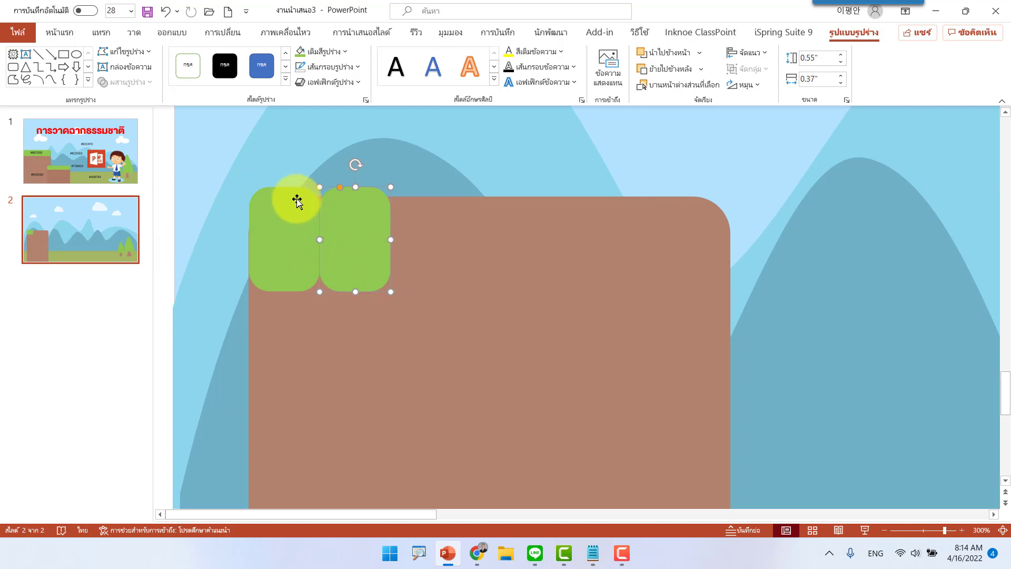
left_click(279, 220)
left_click(360, 221)
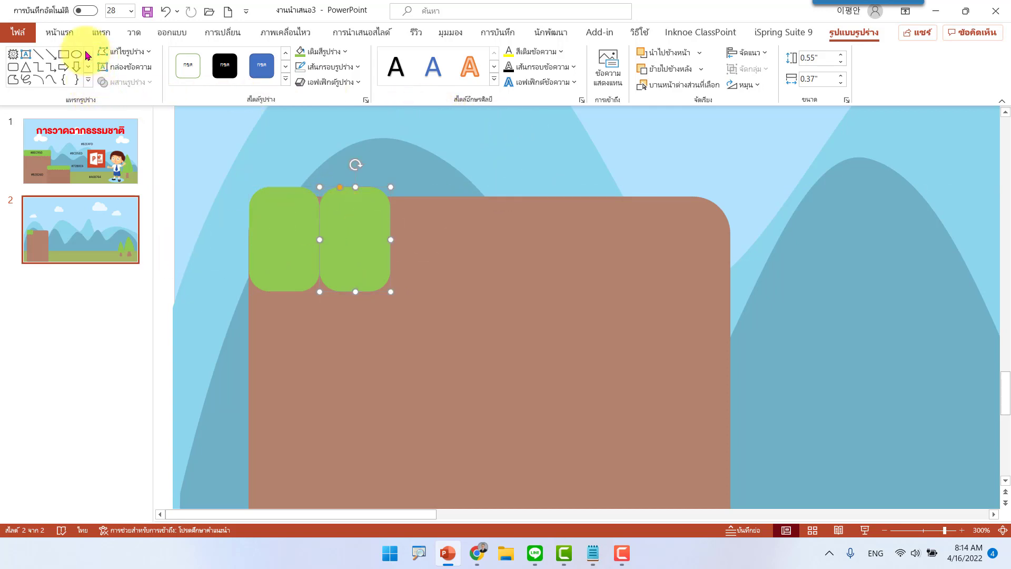
left_click(63, 33)
left_click(680, 86)
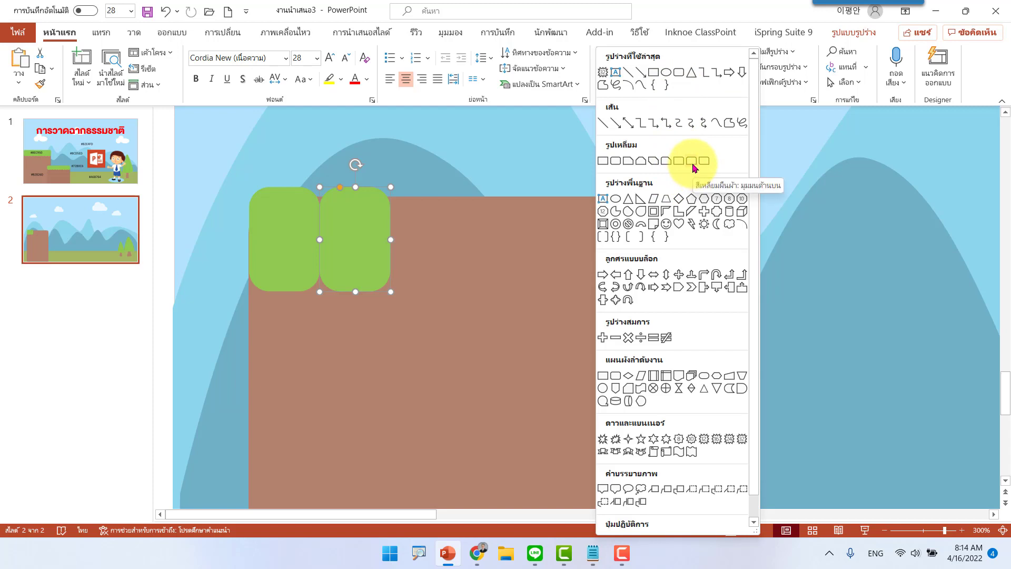
Step: Draw a Round Top Corners rectangle, flip it vertically, and give it green fill with no outline
left_click(693, 160)
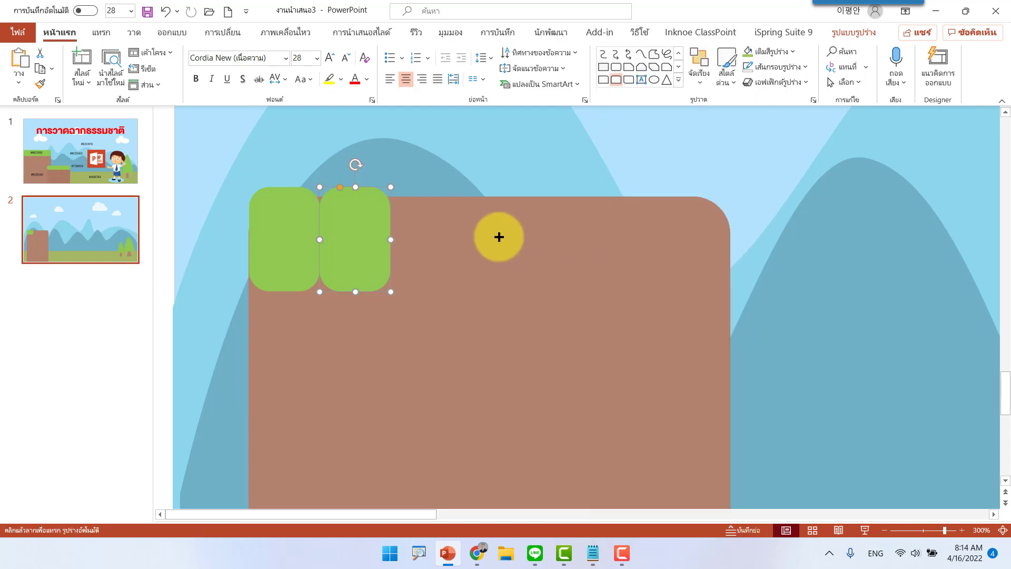
left_click_drag(497, 236, 546, 322)
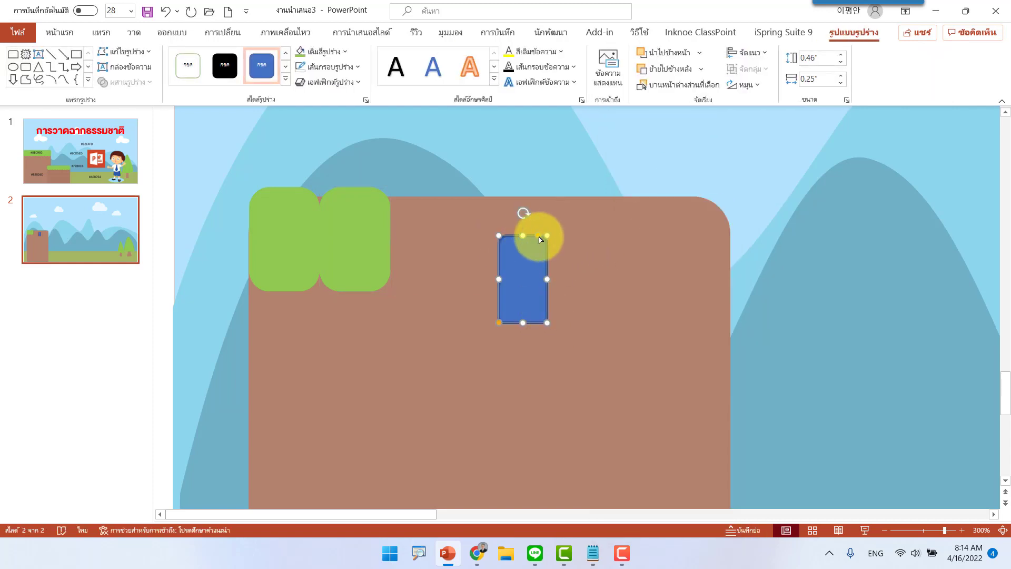
left_click_drag(531, 244, 589, 358)
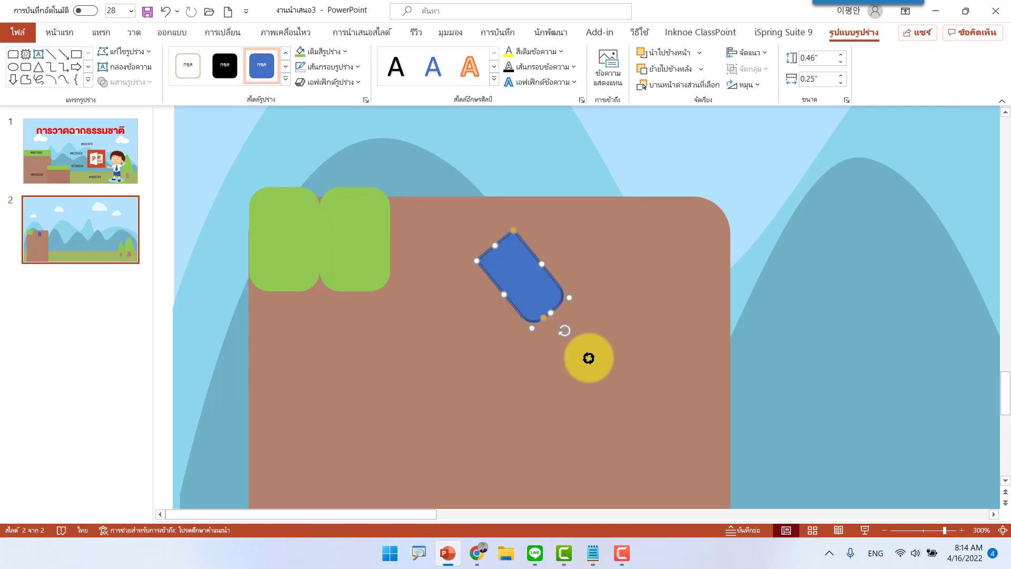
key("ctrl+z")
left_click(753, 86)
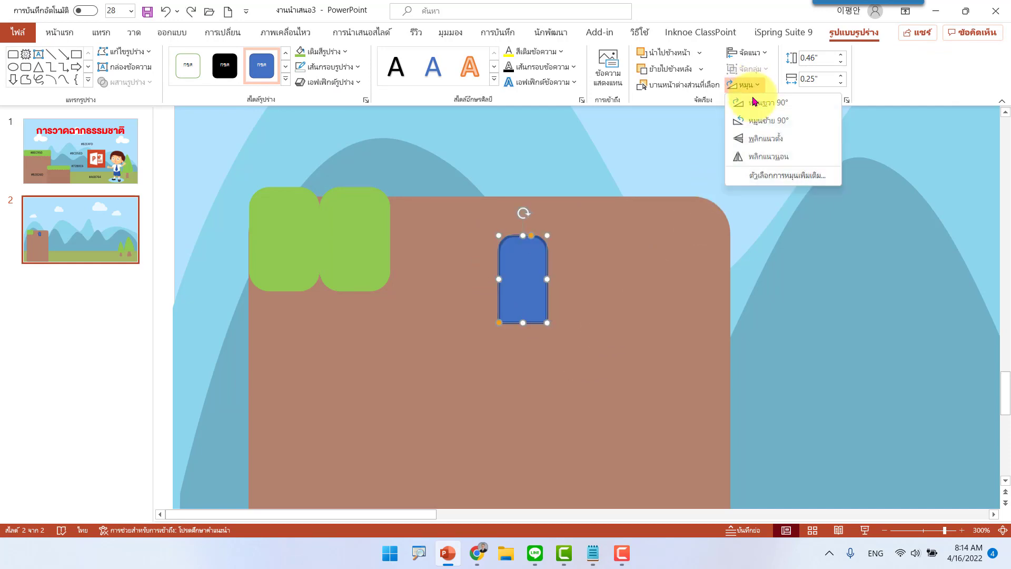
left_click(759, 140)
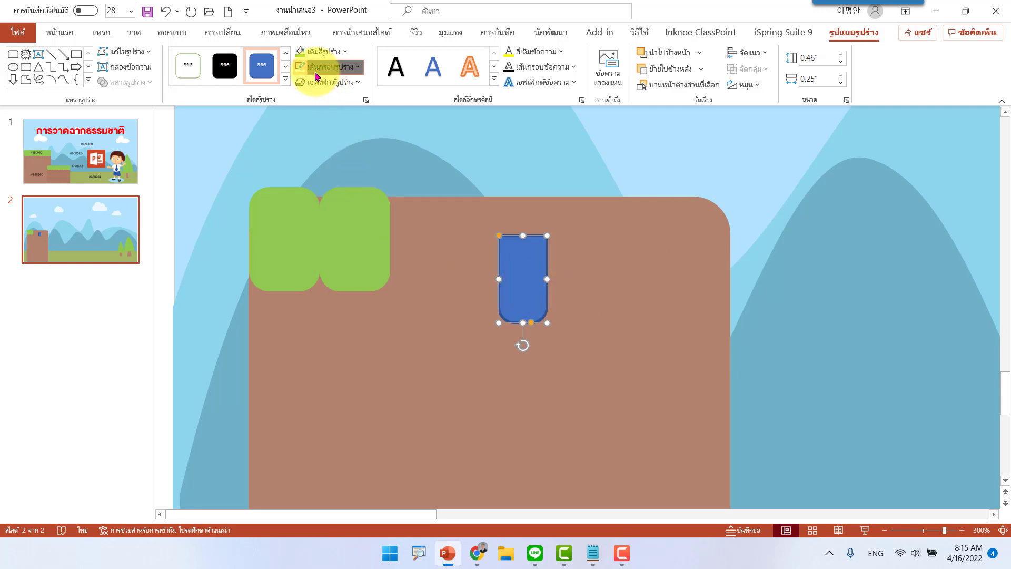
left_click(316, 76)
left_click(329, 248)
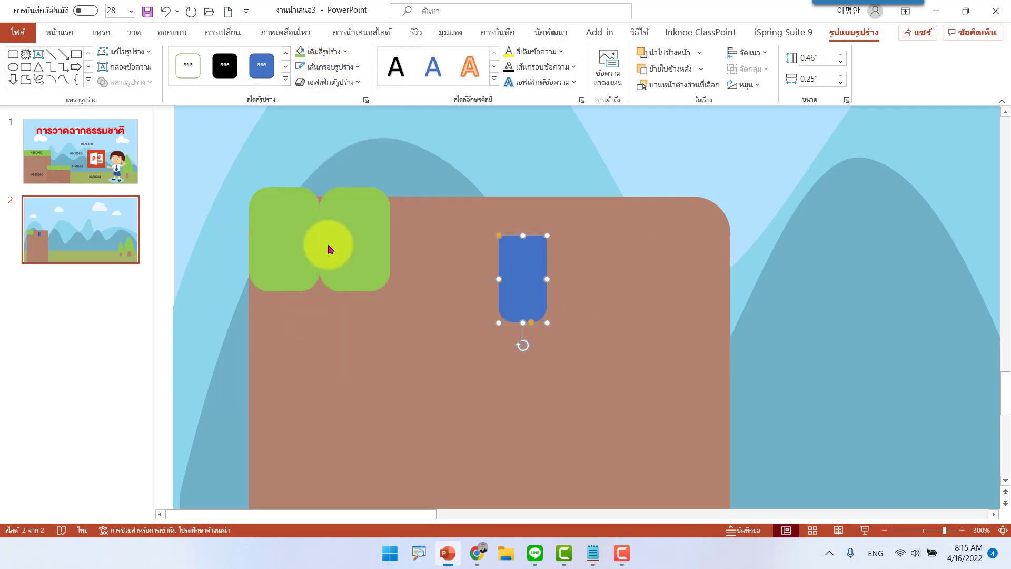
left_click(300, 51)
Step: Delete both old green squares and move the green tab to the cliff's top-left corner
left_click(357, 259)
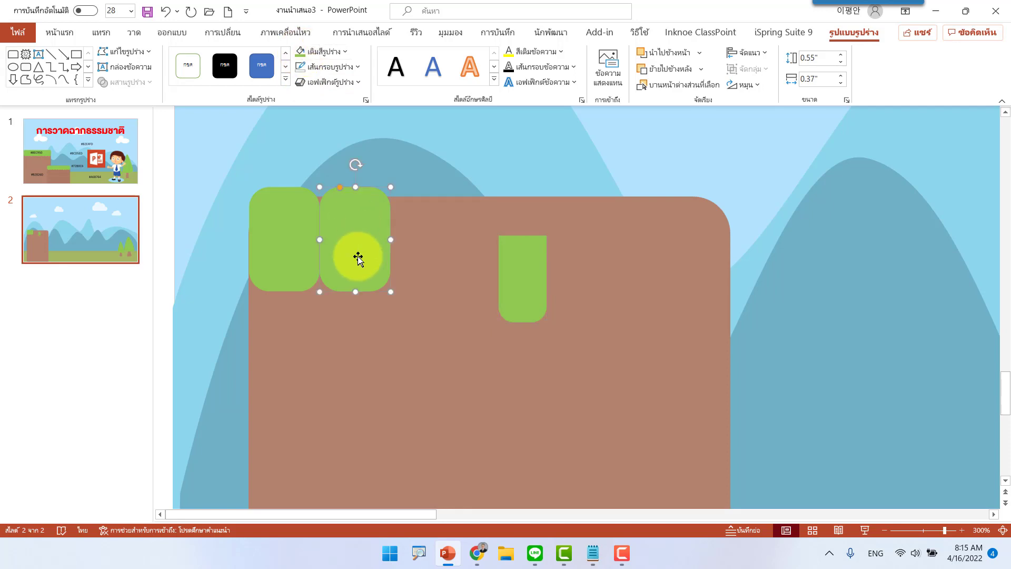
key("Delete")
left_click(287, 263)
key("Delete")
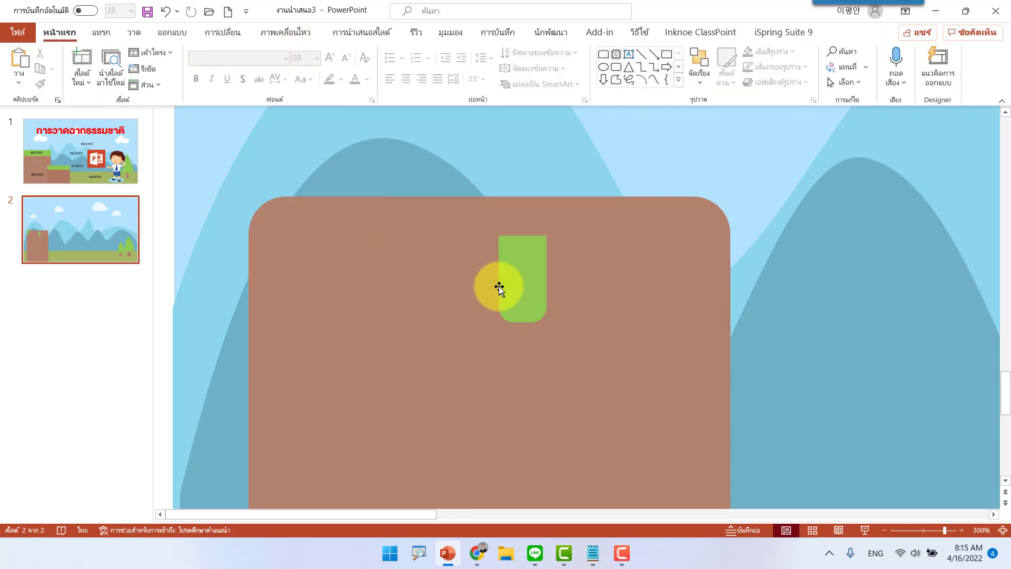
mouse_move(499, 286)
left_mouse_down()
mouse_move(303, 232)
mouse_move(273, 242)
mouse_move(284, 218)
mouse_move(275, 227)
mouse_move(309, 224)
left_mouse_up()
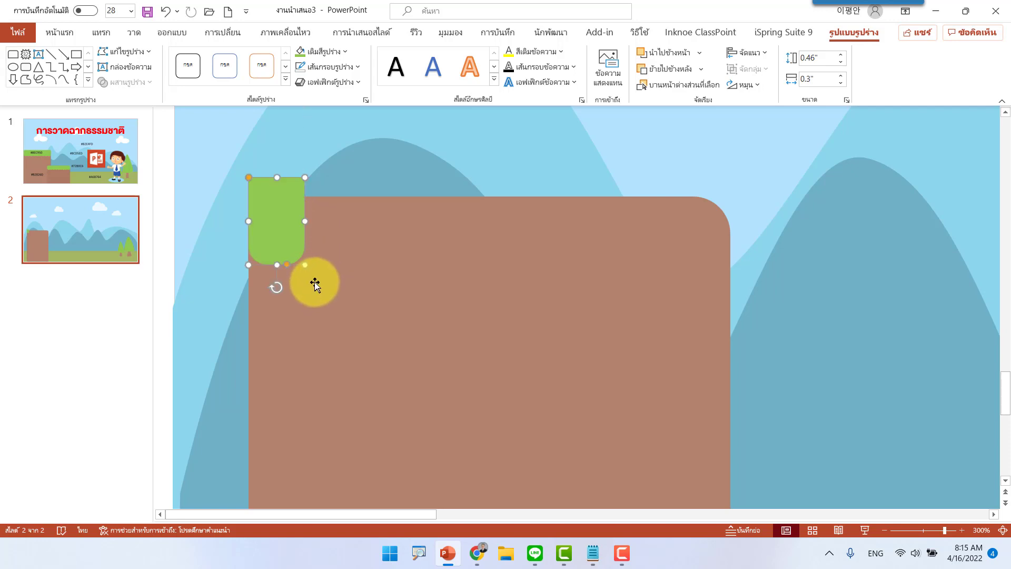
Step: Ctrl-drag a flush copy of the tab, then repeat with Ctrl+D to extend the row
mouse_move(314, 284)
left_mouse_down()
mouse_move(386, 235)
mouse_move(348, 237)
left_mouse_up()
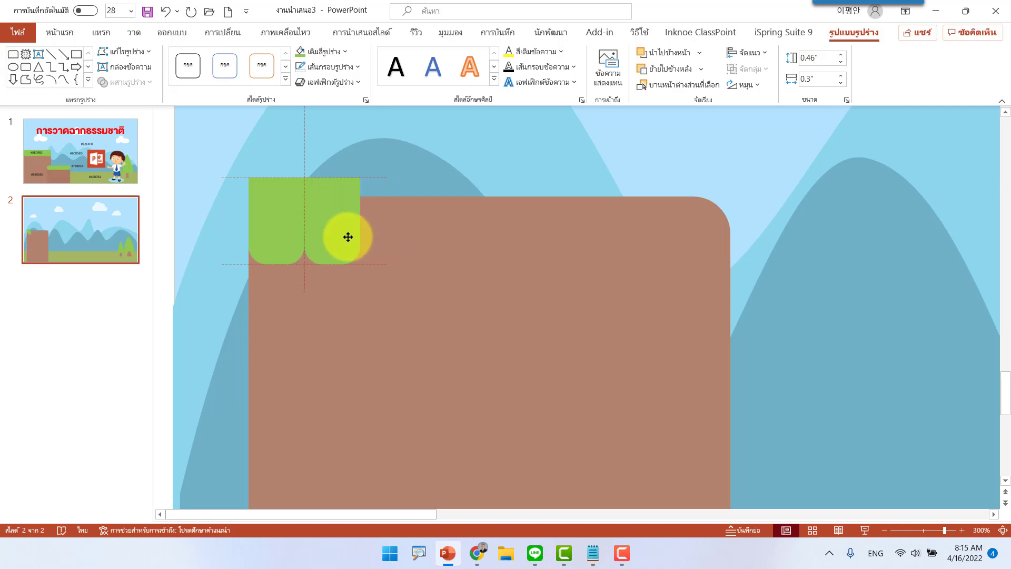
left_click_drag(345, 241, 346, 241)
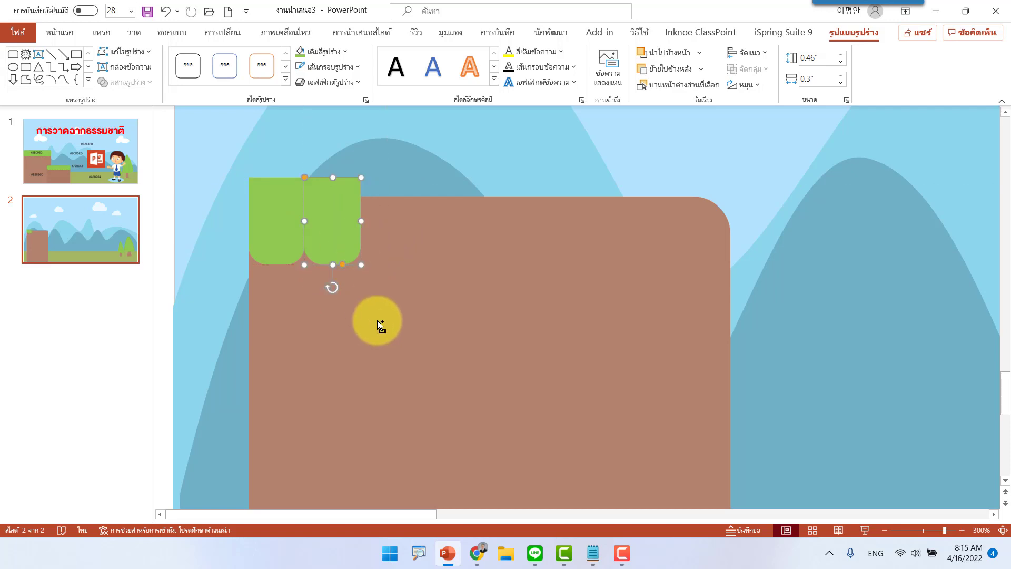
key("ctrl+d")
key("ctrl+d")
key("ctrl+d")
key("ctrl+d")
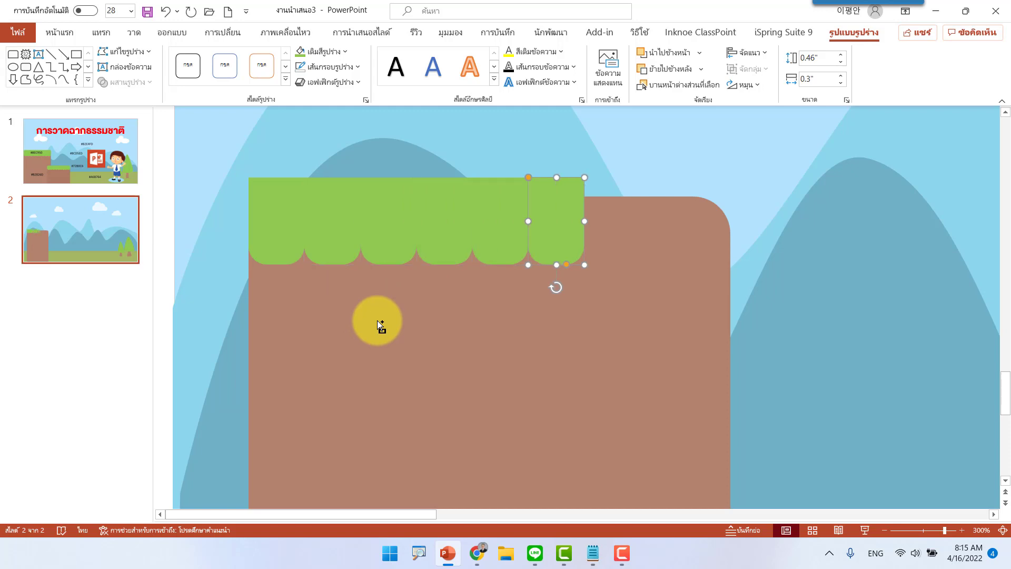
key("ctrl+d")
key("ctrl+d")
key("ctrl+d")
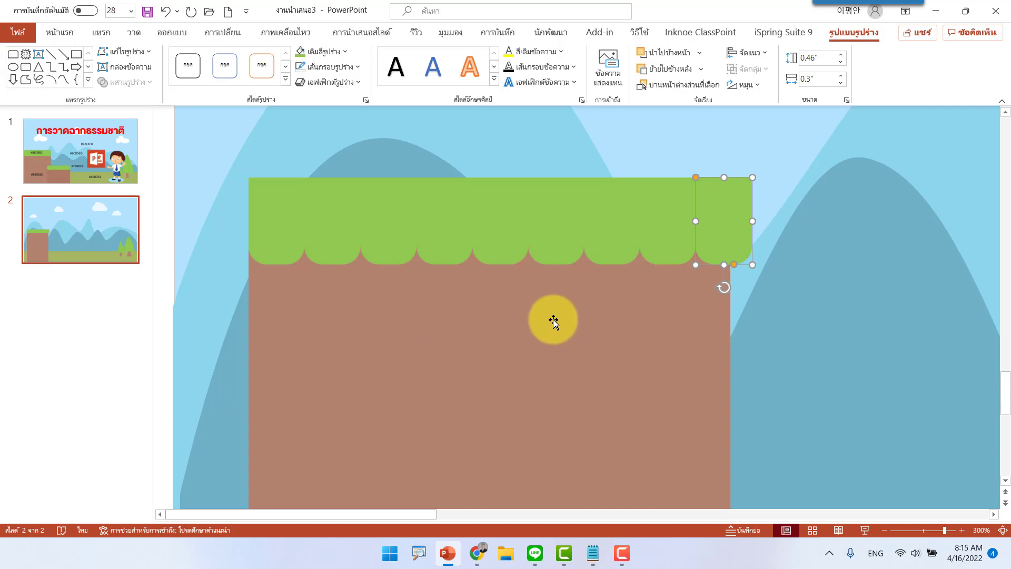
Step: Select all nine green tabs across the cliff top
left_click(667, 236, "shift")
left_click(604, 233, "shift")
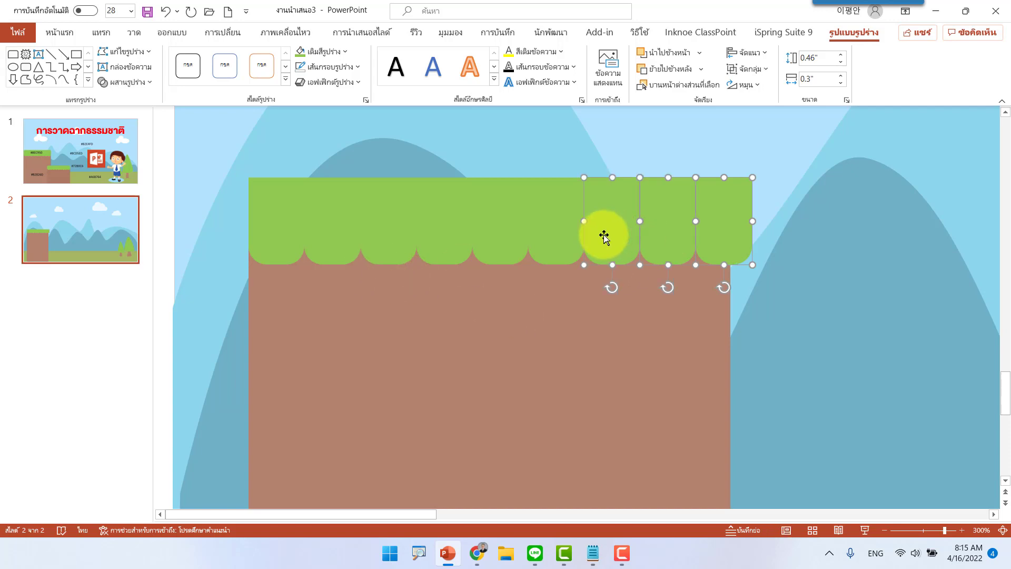
left_click(547, 239, "shift")
left_click(492, 242, "shift")
left_click(460, 241, "shift")
left_click(397, 241, "shift")
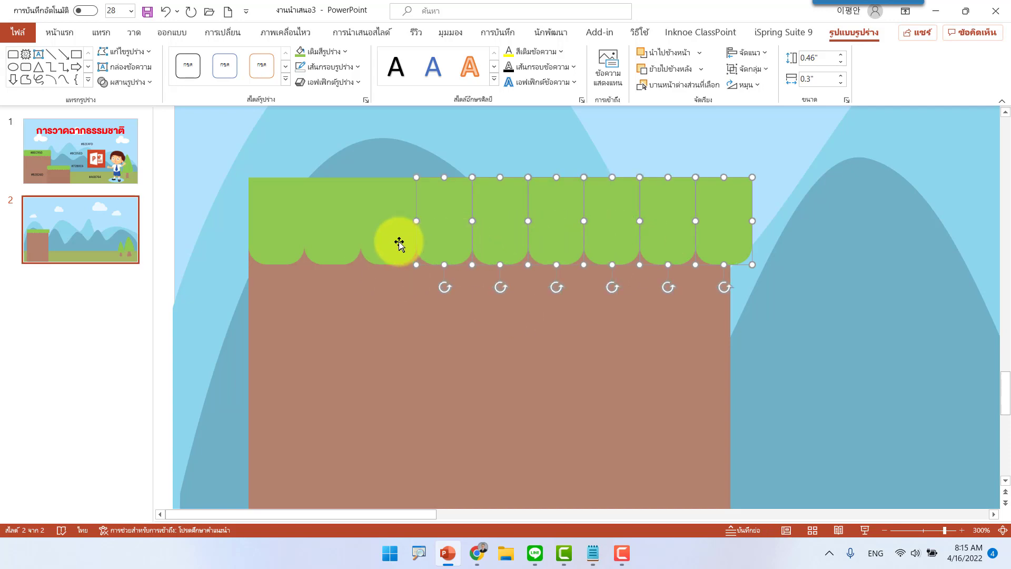
left_click(335, 241, "shift")
left_click(291, 238, "shift")
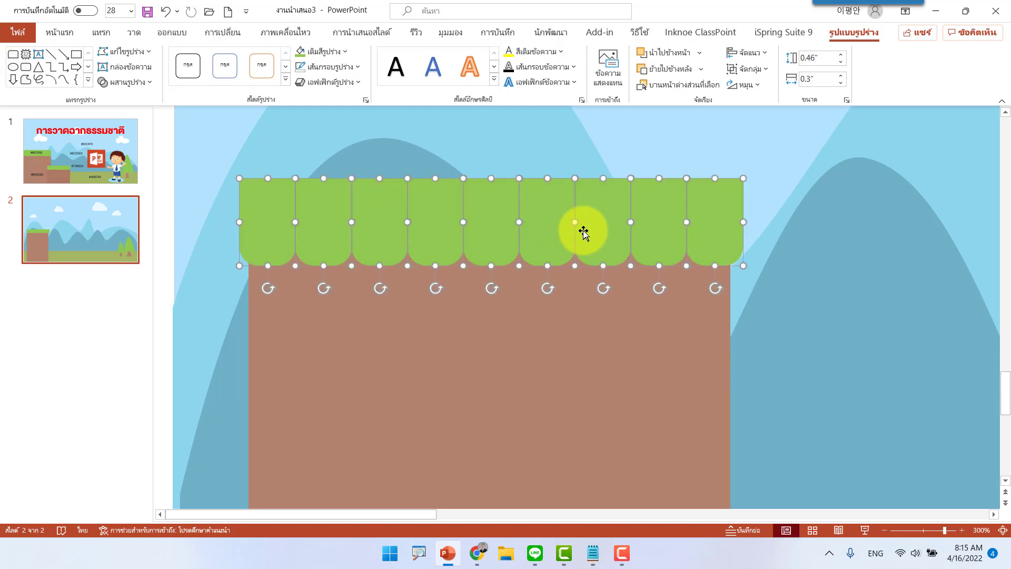
Step: Box-select the nine green tabs to check the row, then deselect them
scroll(586, 236, "down", 5, "ctrl")
scroll(587, 236, "down", 5, "ctrl")
scroll(586, 235, "down", 3, "ctrl")
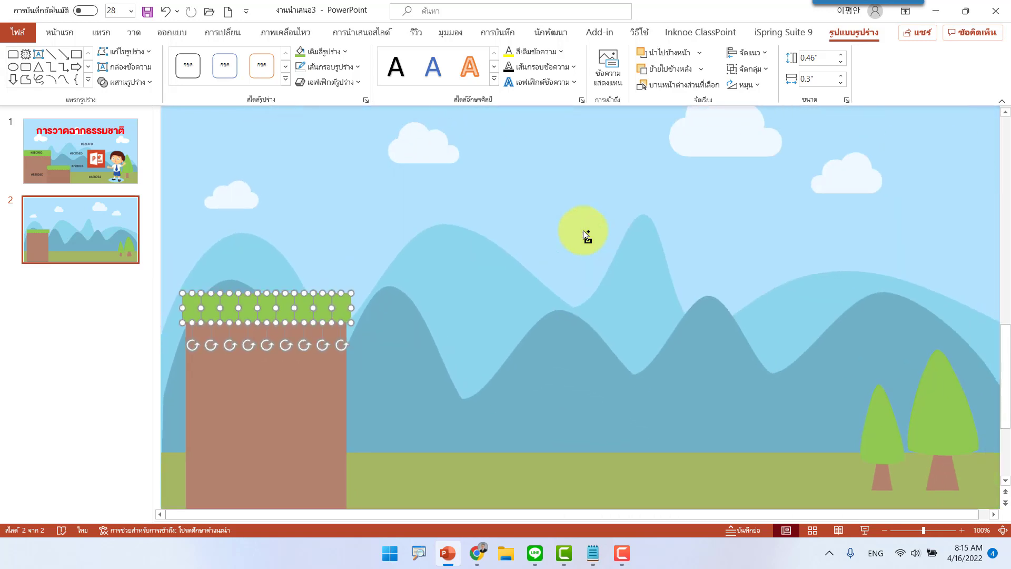
scroll(586, 236, "down", 3, "ctrl")
left_click(175, 262)
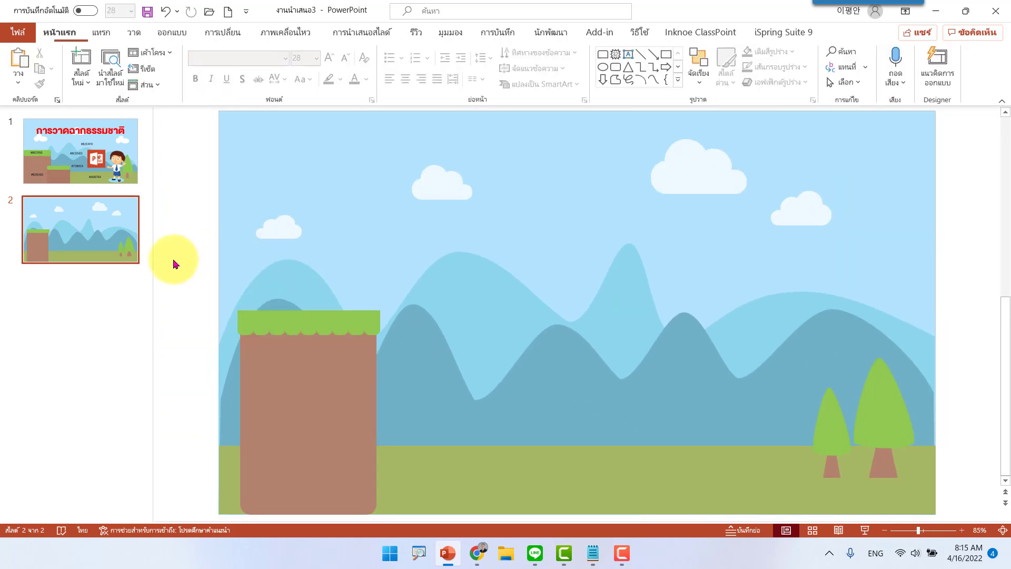
left_click_drag(181, 288, 400, 345)
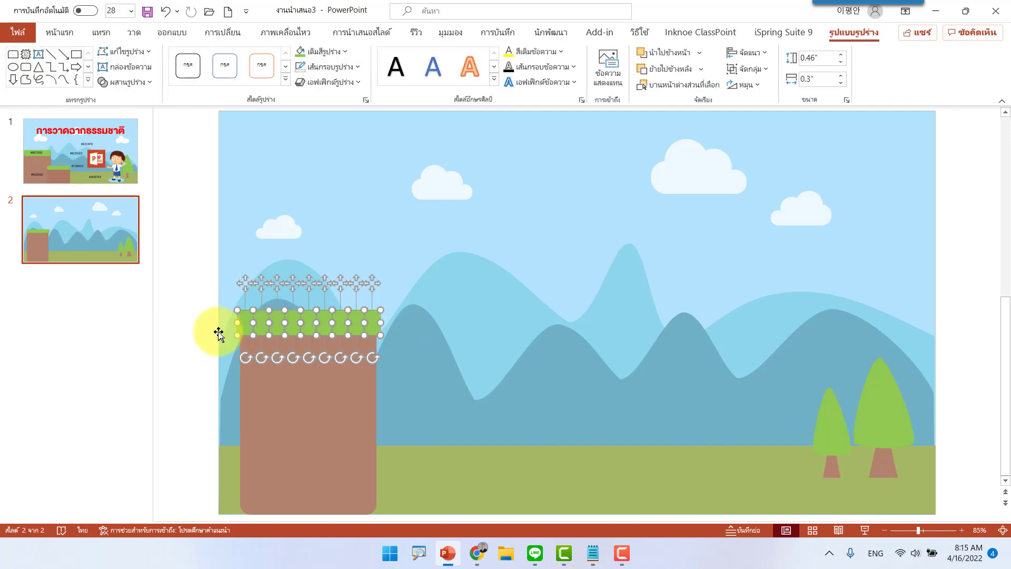
scroll(398, 313, "up", 10, "ctrl")
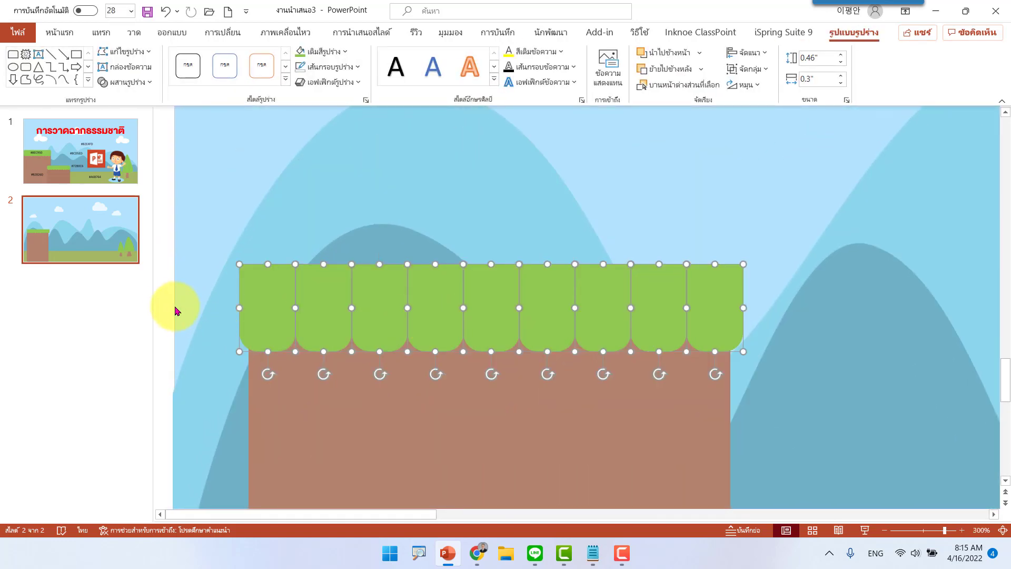
left_click(167, 305)
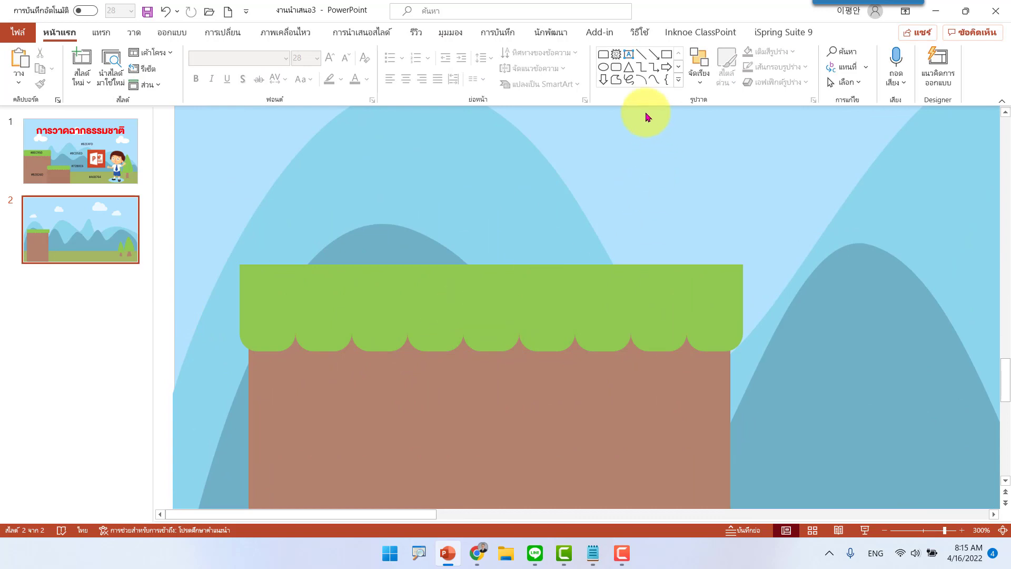
Step: Draw a green rounded bar across the top of the tabs, sized to the row's width
left_click(617, 70)
mouse_move(260, 248)
left_mouse_down()
mouse_move(645, 296)
mouse_move(743, 299)
left_mouse_up()
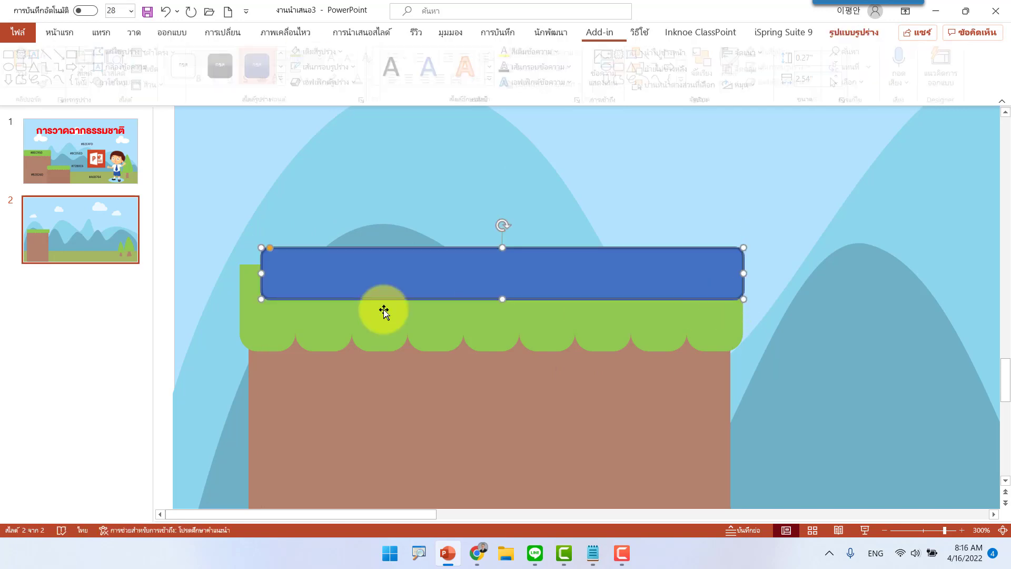
left_click_drag(259, 273, 240, 301)
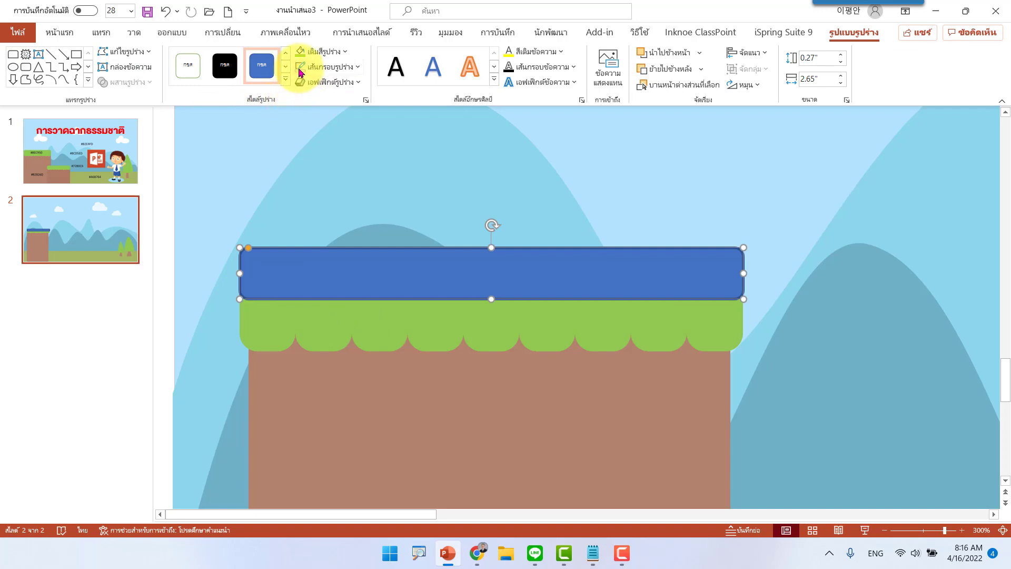
left_click(305, 51)
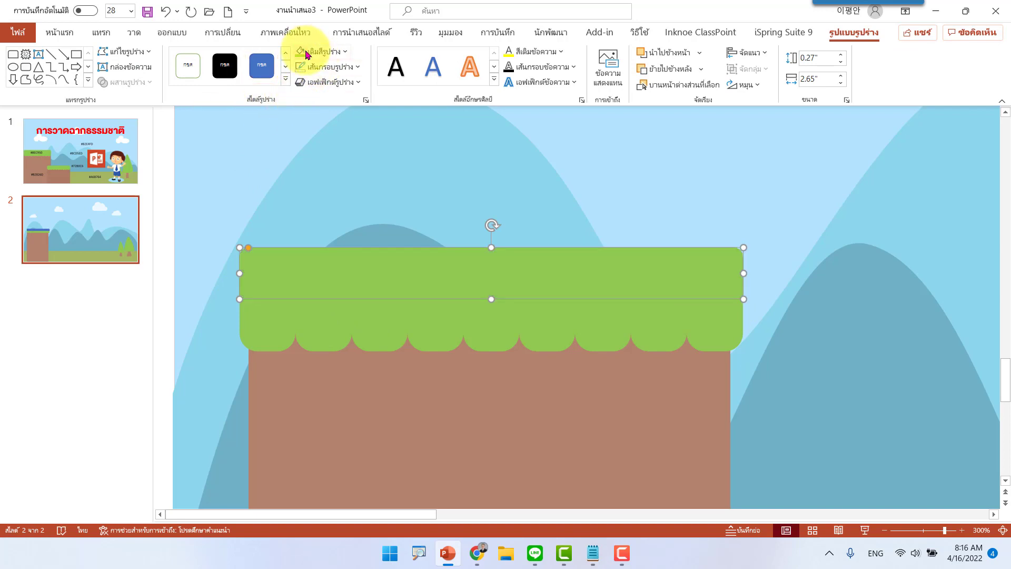
left_click(165, 298)
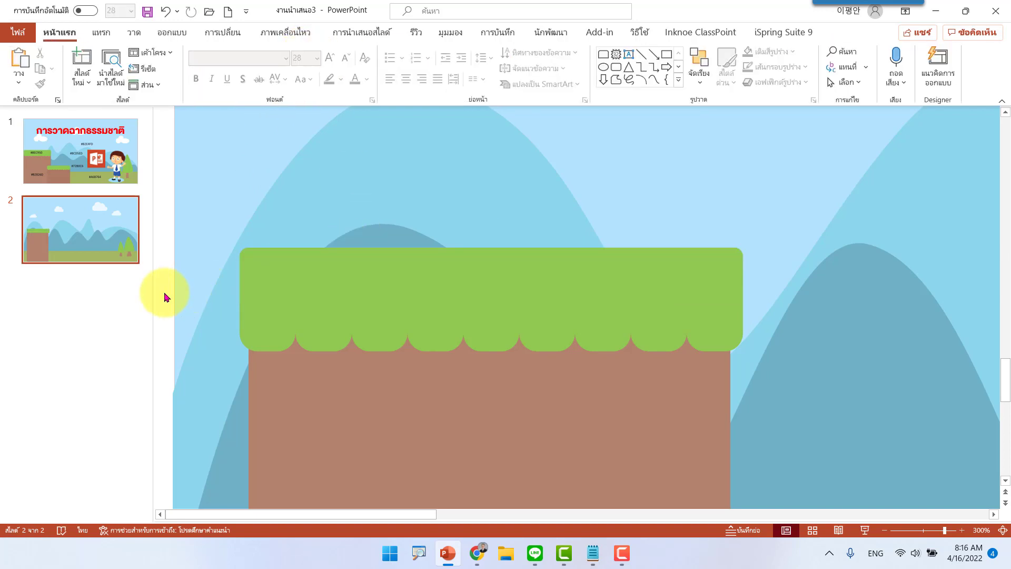
left_click(301, 271)
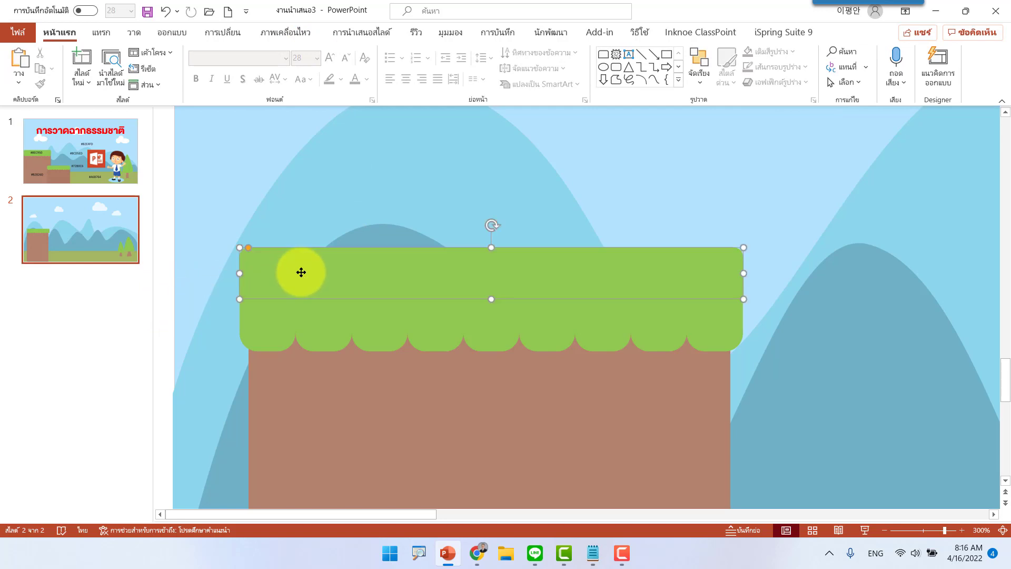
left_click_drag(249, 250, 251, 253)
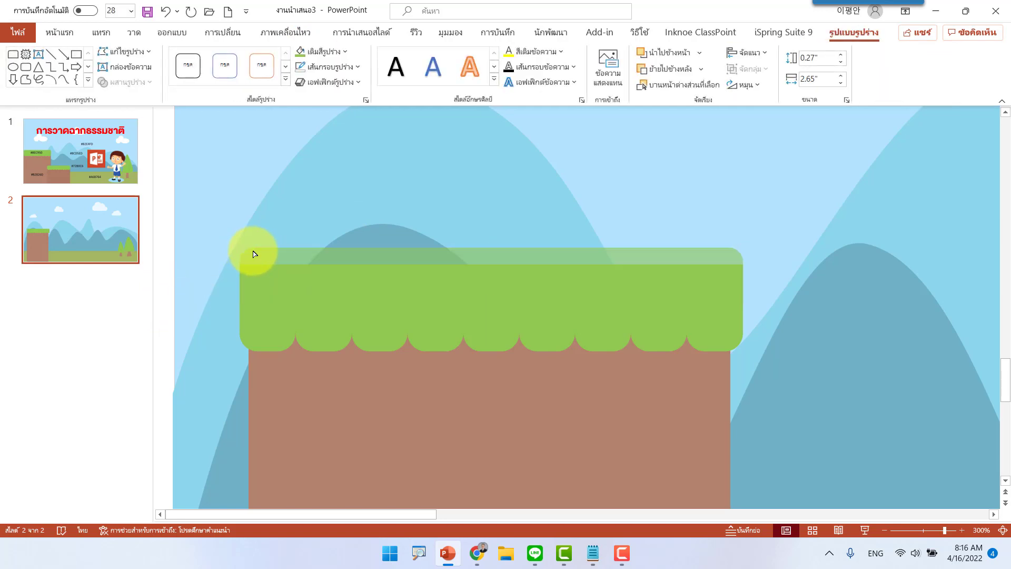
left_click(267, 339)
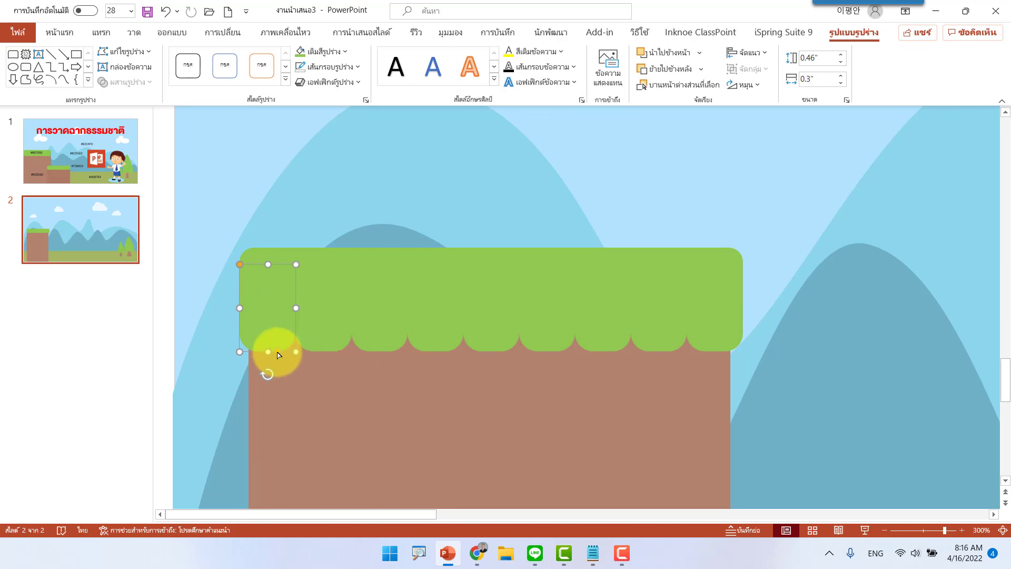
Step: Place a scallop at the bar's left end and duplicate it with Ctrl+D along the bar
left_click_drag(278, 354, 271, 357)
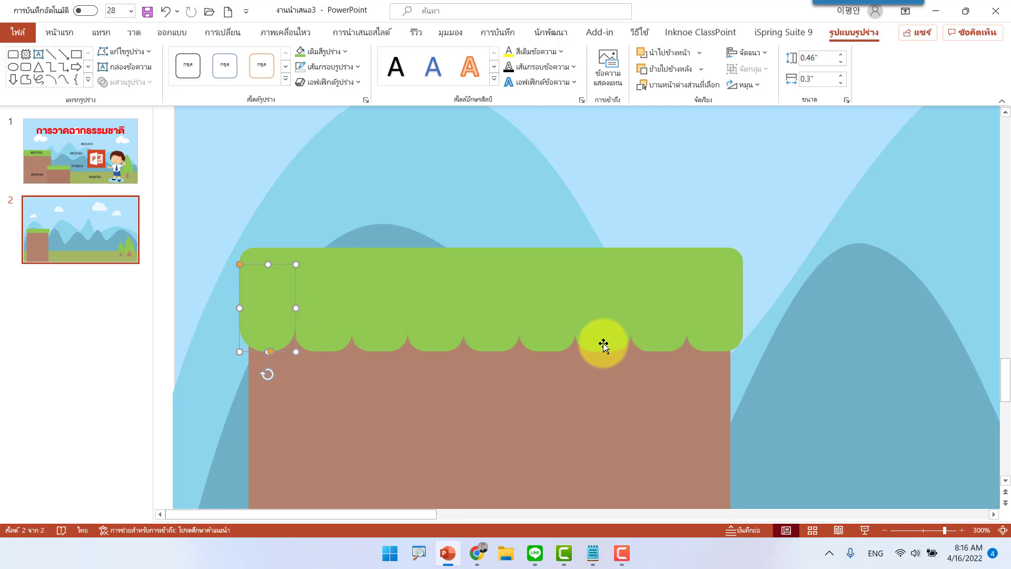
mouse_move(712, 321)
left_mouse_down()
mouse_move(549, 337)
mouse_move(282, 338)
mouse_move(339, 318)
left_mouse_up()
key("Right")
key("Right")
key("Down")
key("Down")
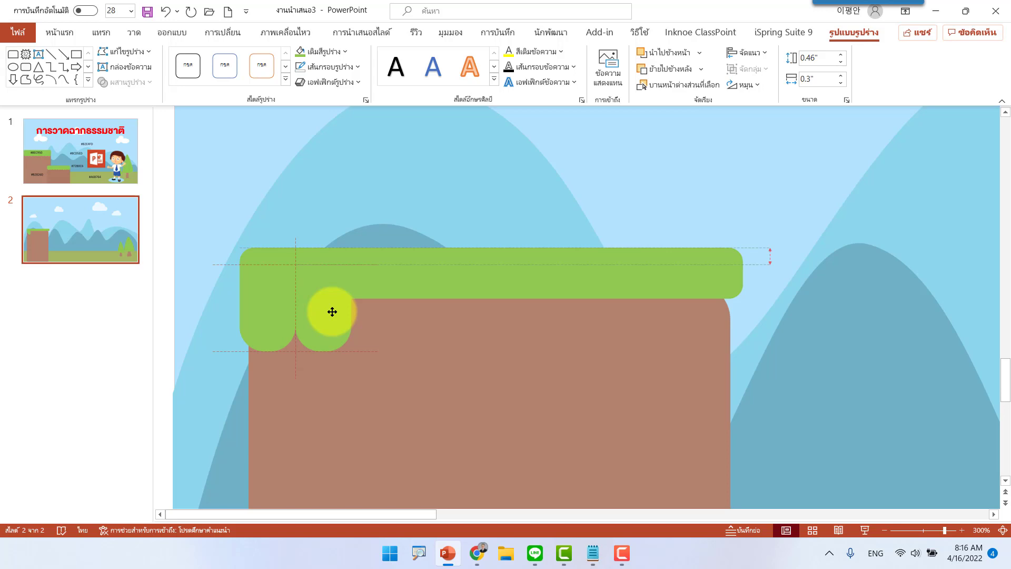
left_click_drag(331, 312, 332, 312)
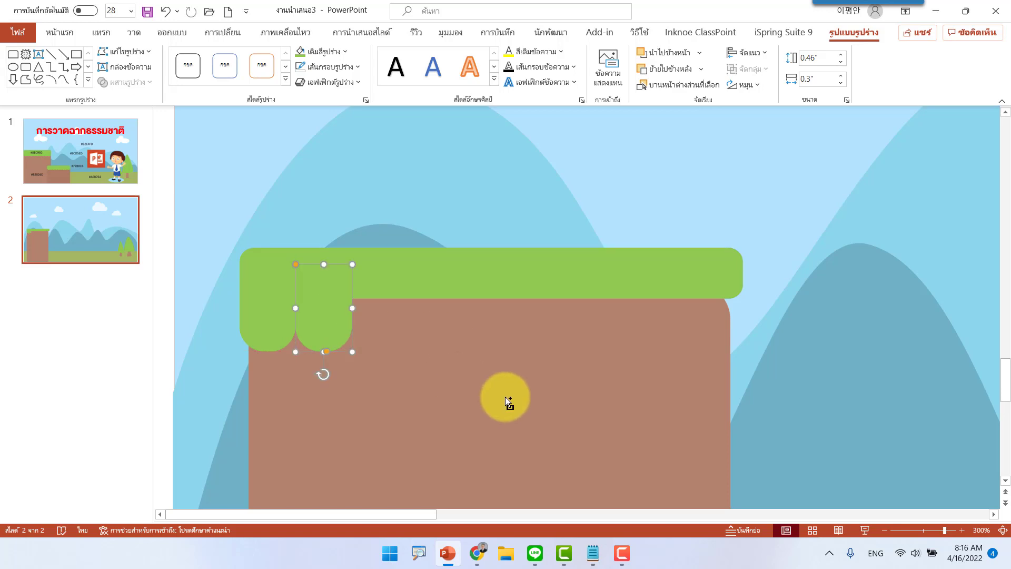
key("ctrl+d")
key("ctrl+d")
key("ctrl+d")
key("ctrl+d")
key("ctrl+d")
key("ctrl+d")
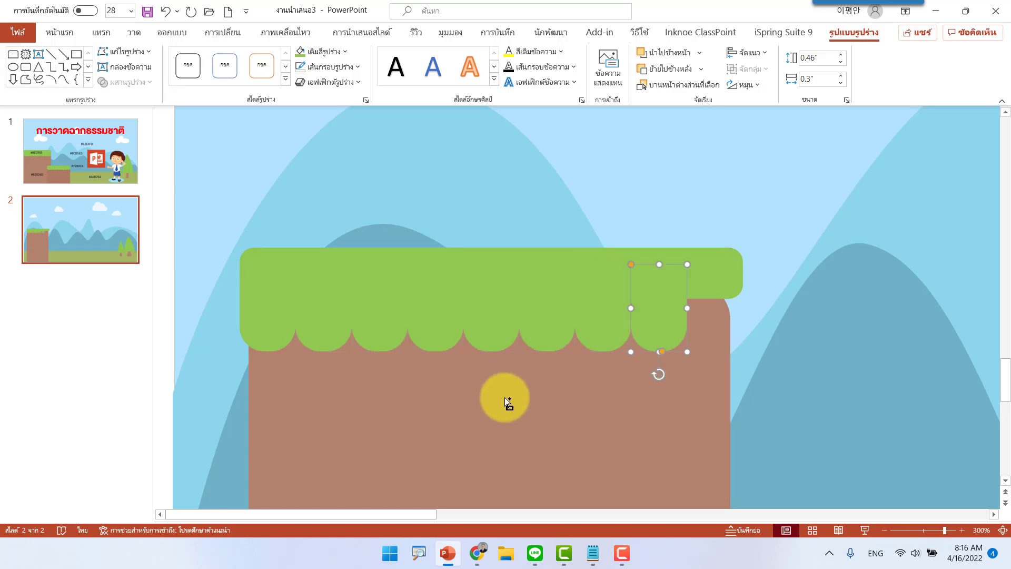
key("ctrl+d")
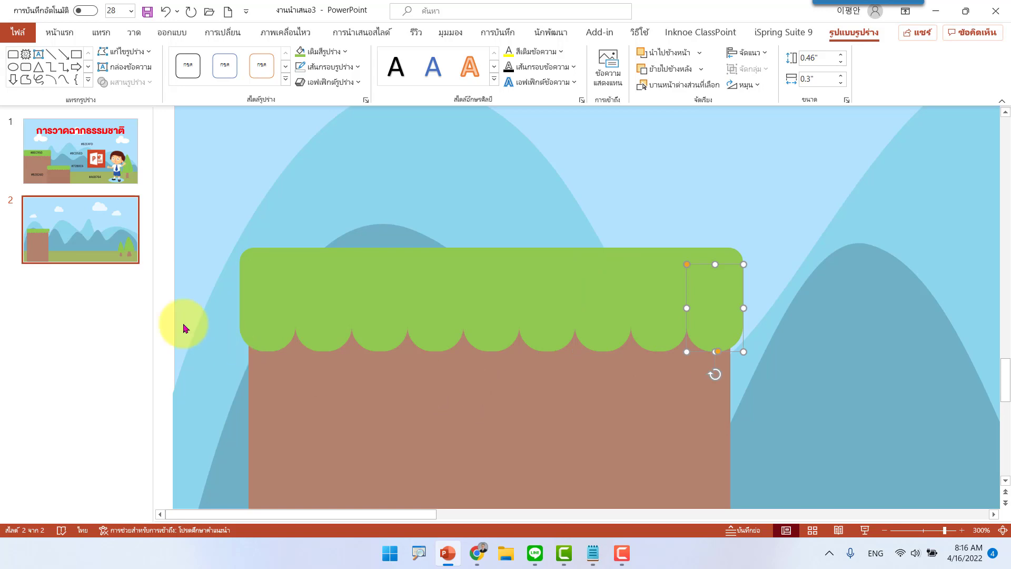
left_click(166, 312)
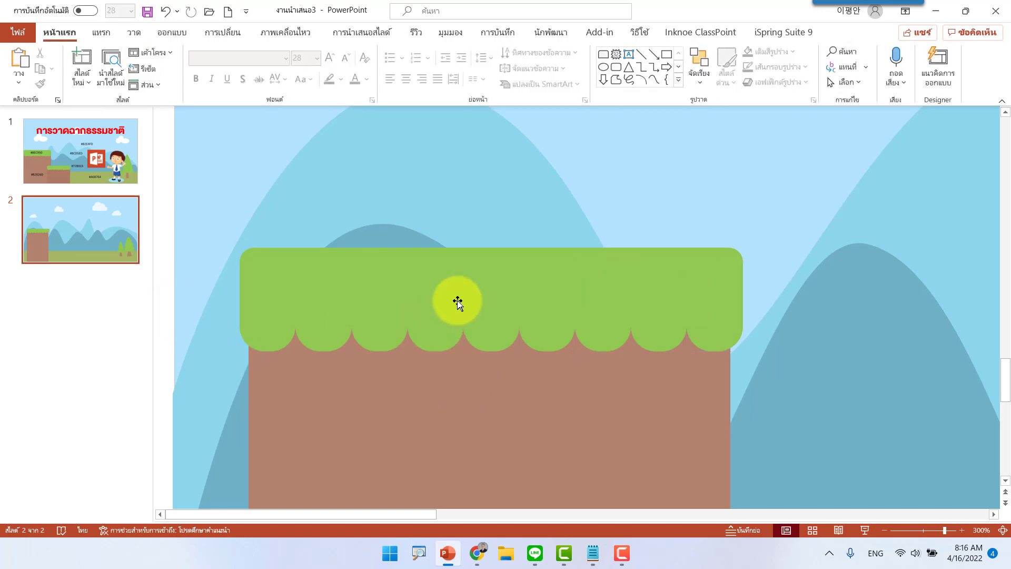
Step: Select the green grass bar together with every scallop beneath it
scroll(458, 301, "down", 5, "ctrl")
left_click(216, 288)
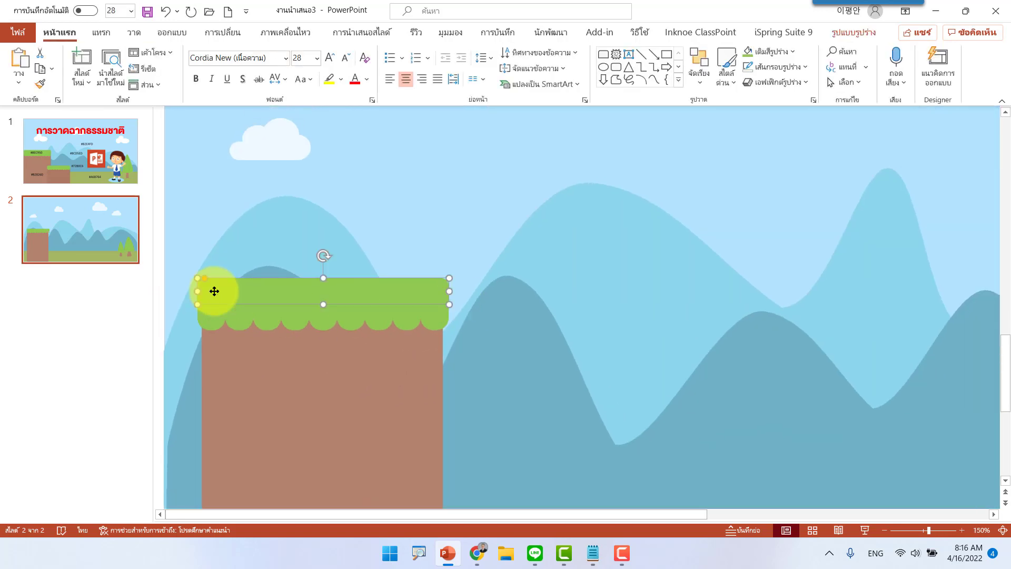
left_click(222, 325, "shift")
left_click(271, 321, "shift")
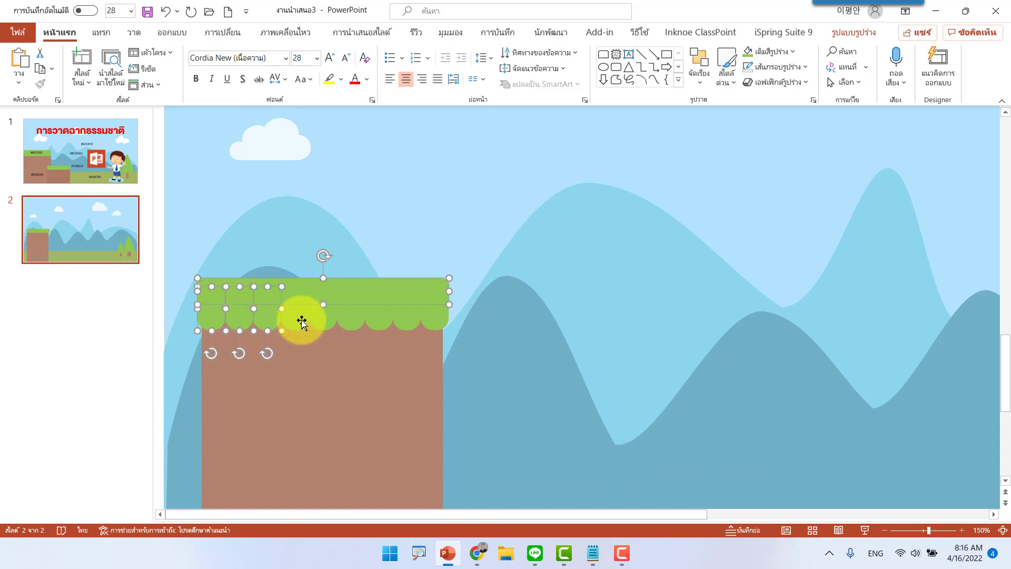
left_click(303, 322, "shift")
left_click(330, 321, "shift")
left_click(358, 323, "shift")
left_click(390, 324, "shift")
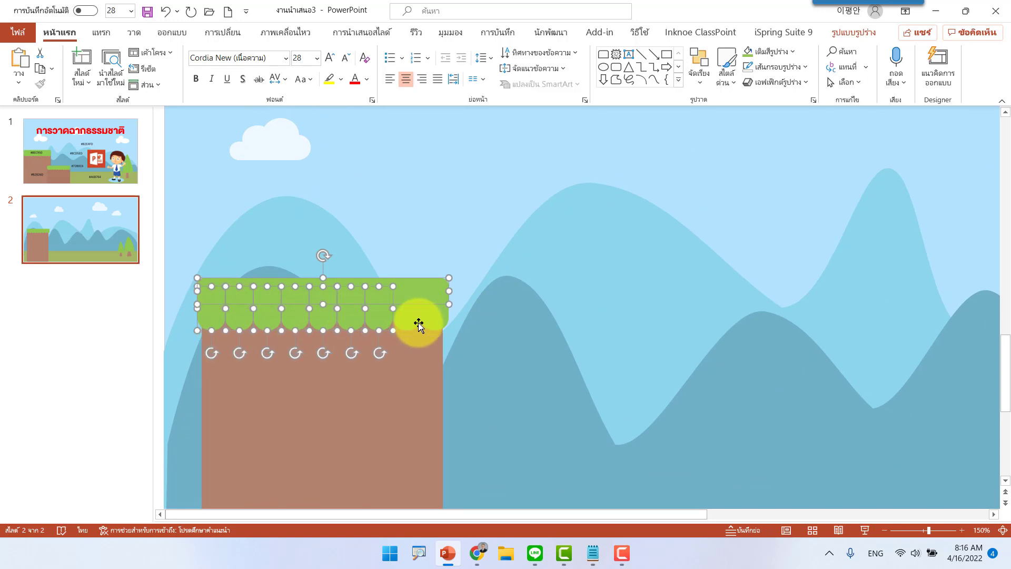
left_click(436, 323, "shift")
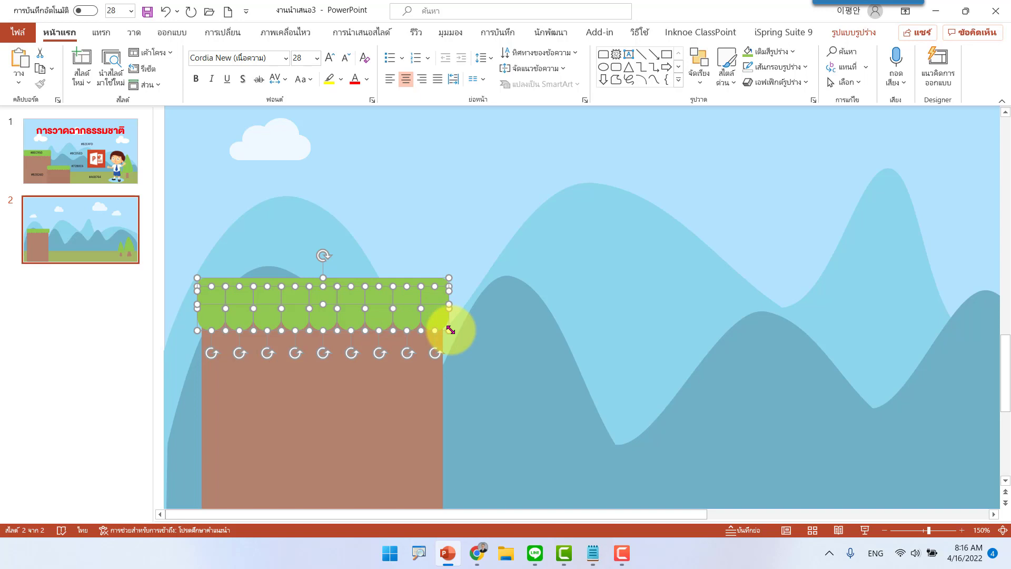
Step: Union the selection via Merge Shapes into one 0.55" by 2.65" grass shape
left_click(855, 33)
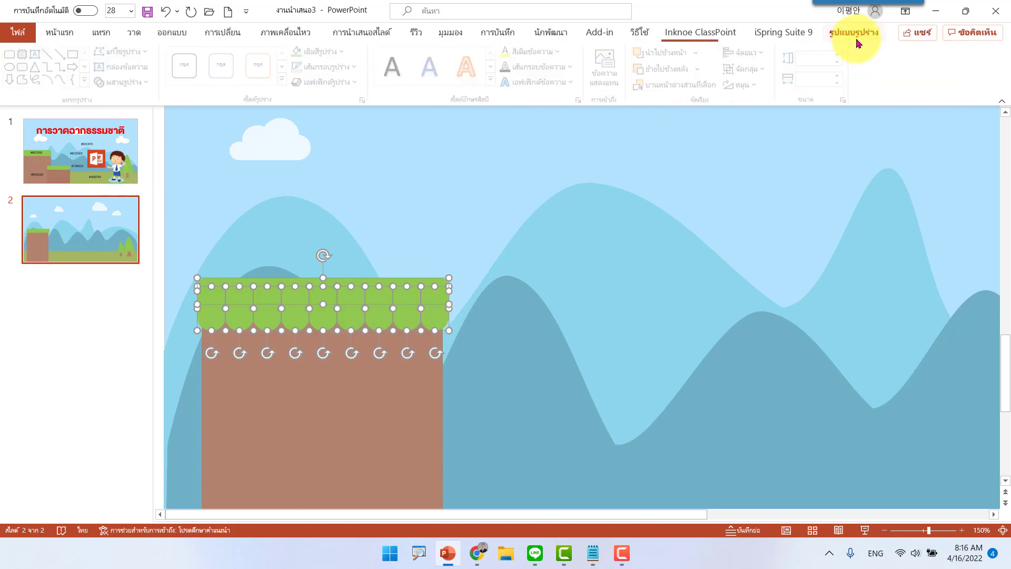
left_click(139, 83)
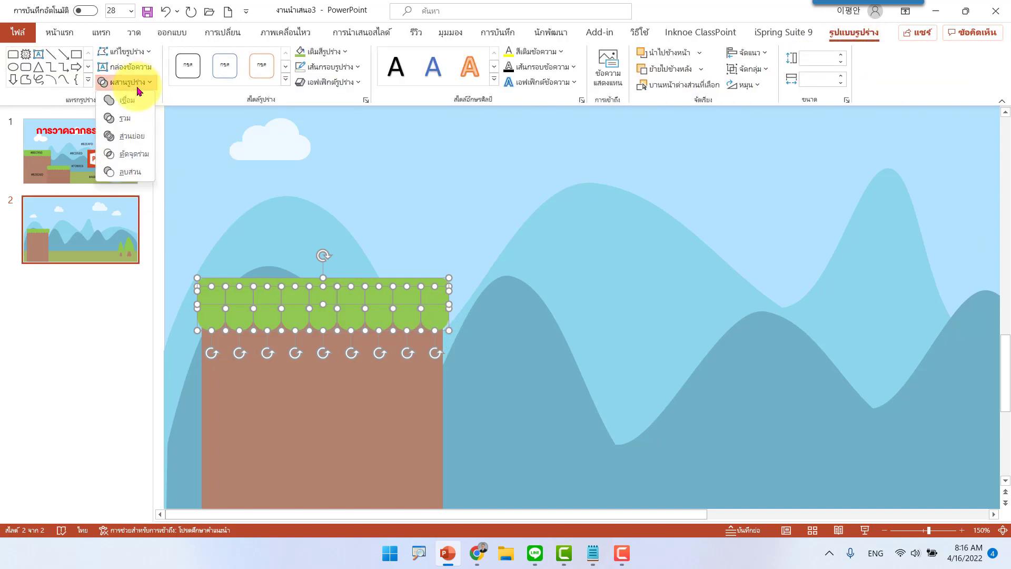
left_click(131, 105)
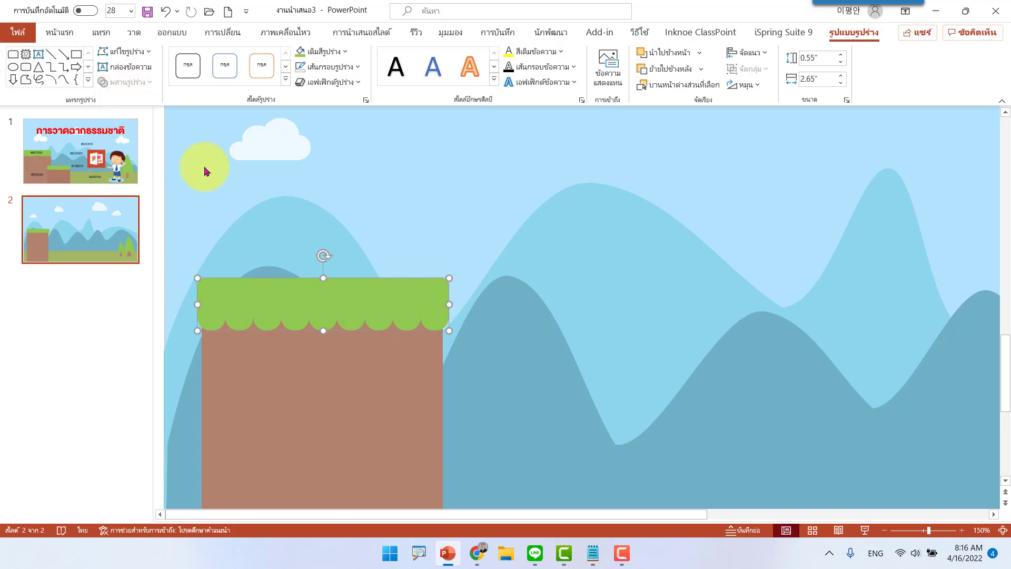
scroll(405, 321, "down", 5)
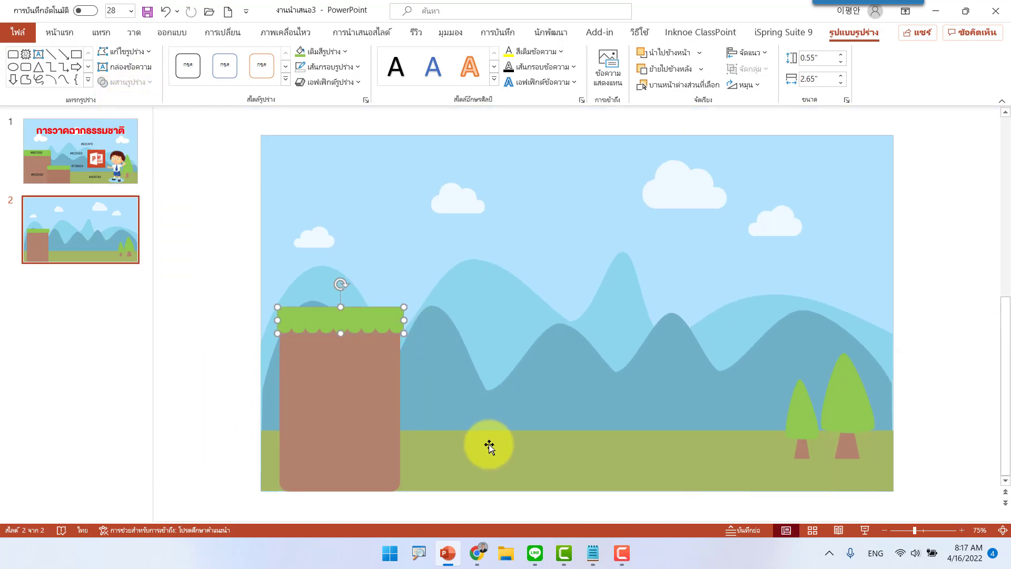
Step: Copy the brown block and place the copy at ground level right of the tall cliff
left_click(379, 407, "shift")
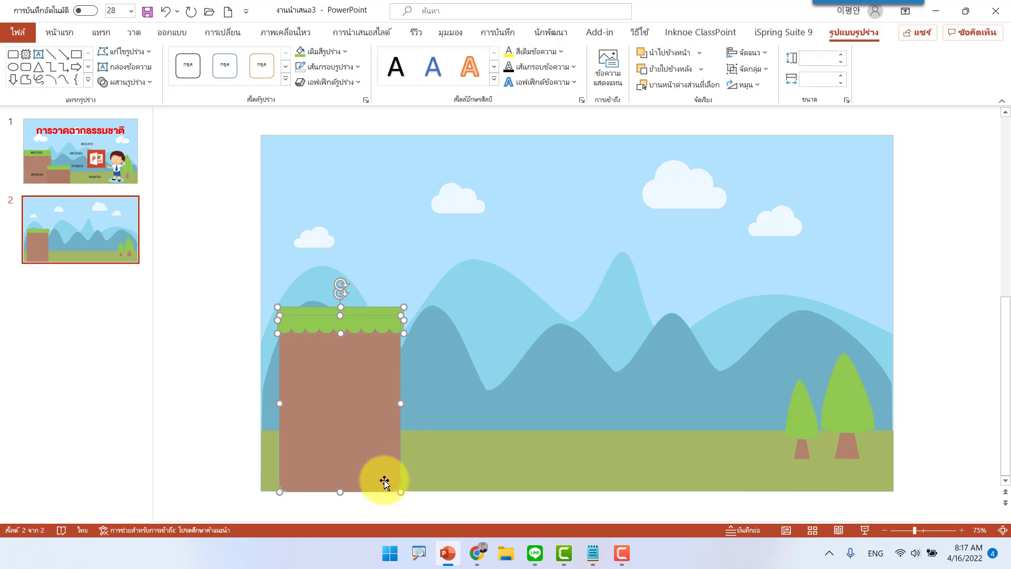
left_click(203, 411)
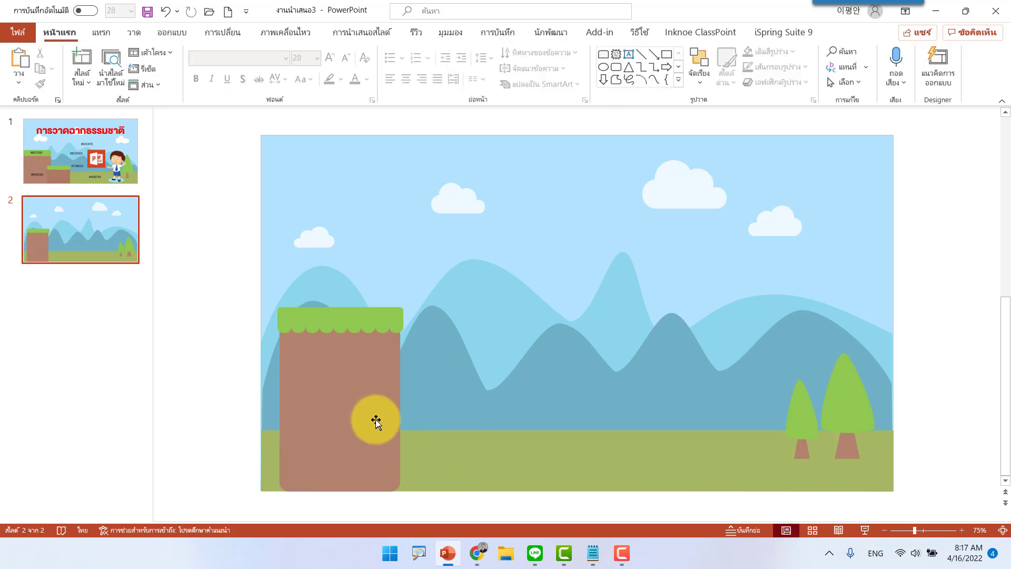
left_click_drag(352, 419, 466, 421)
mouse_move(449, 310)
left_mouse_down()
mouse_move(450, 421)
mouse_move(413, 448)
left_mouse_up()
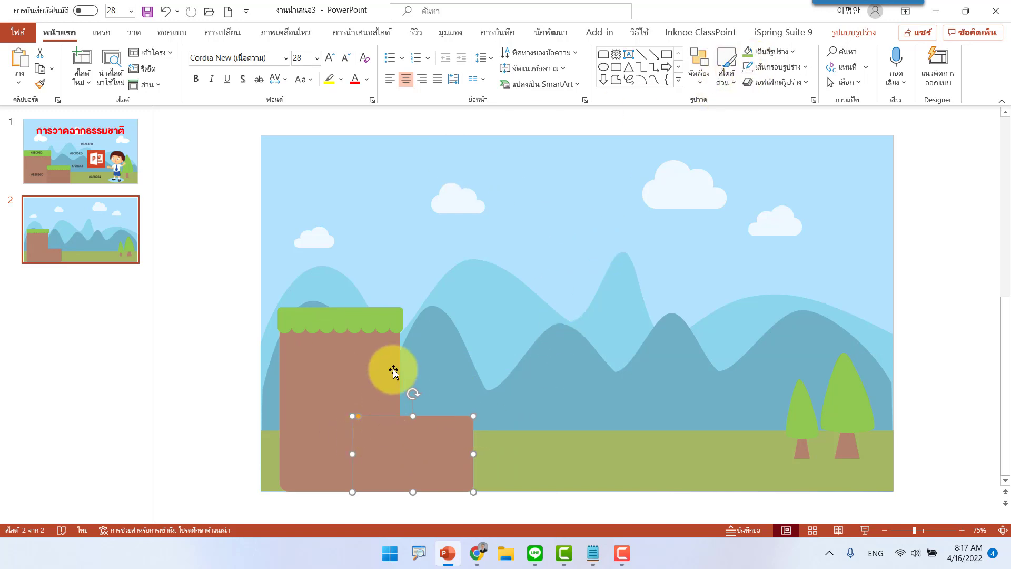
Step: Fill the new block with the darker brown #A67058
left_click(788, 54)
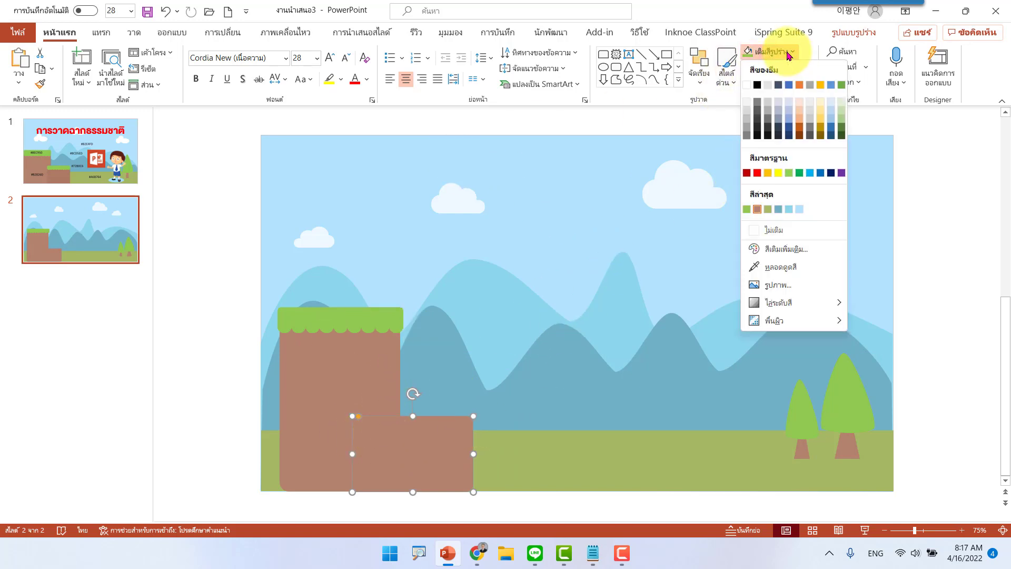
left_click(798, 249)
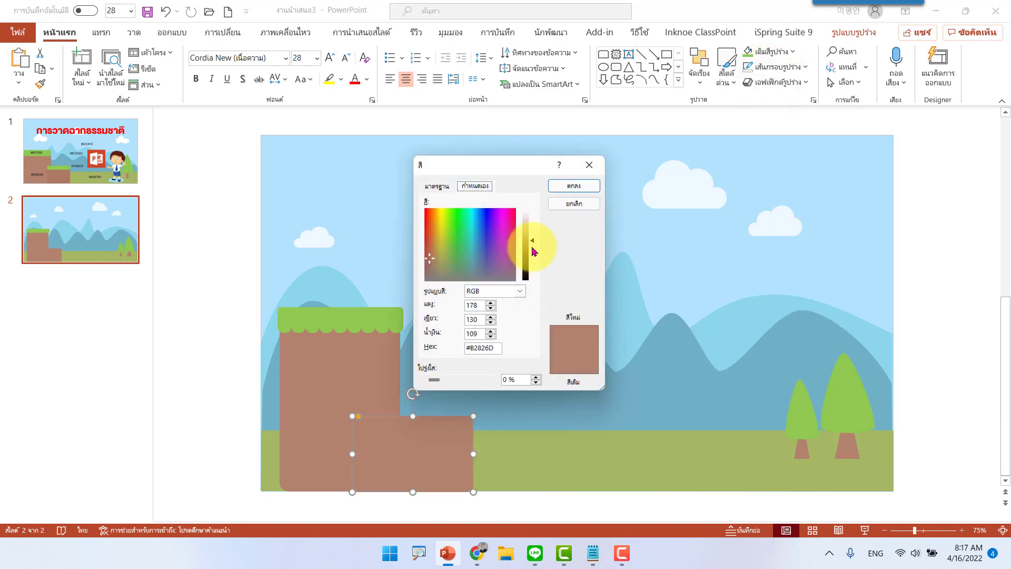
left_click_drag(533, 244, 534, 249)
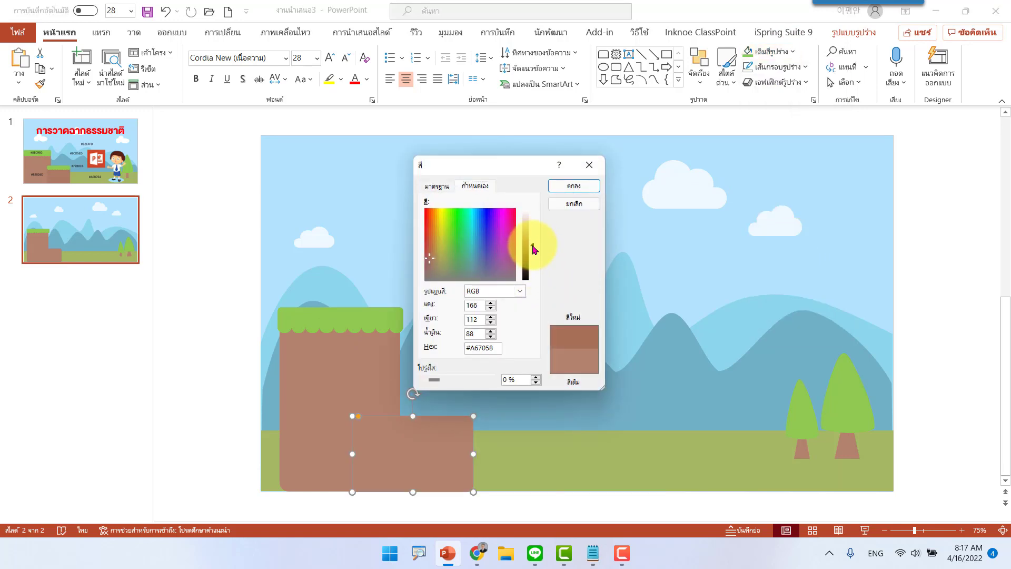
left_click(574, 186)
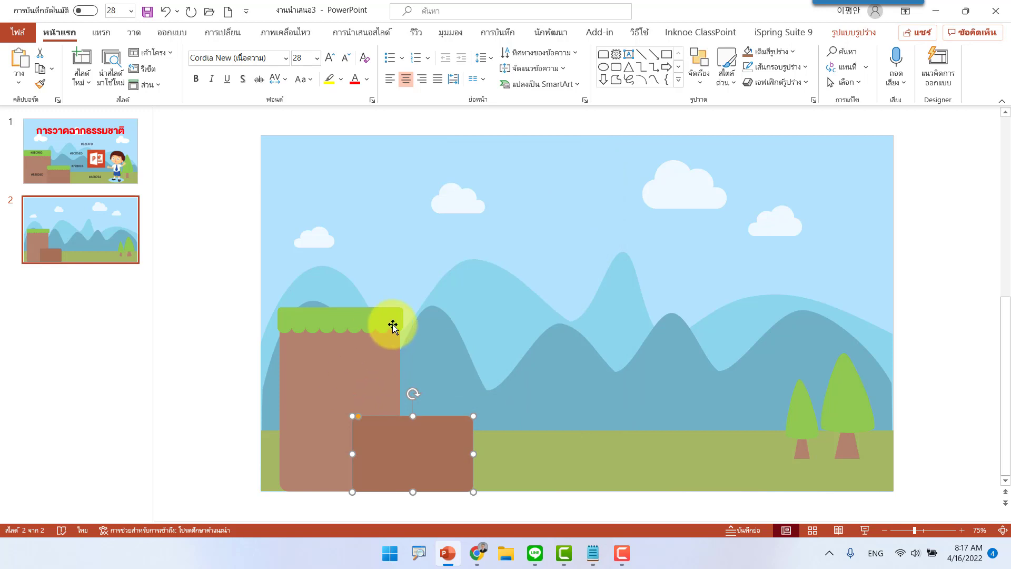
Step: Copy the scalloped grass onto the top of the lower block
left_click_drag(393, 327, 454, 424)
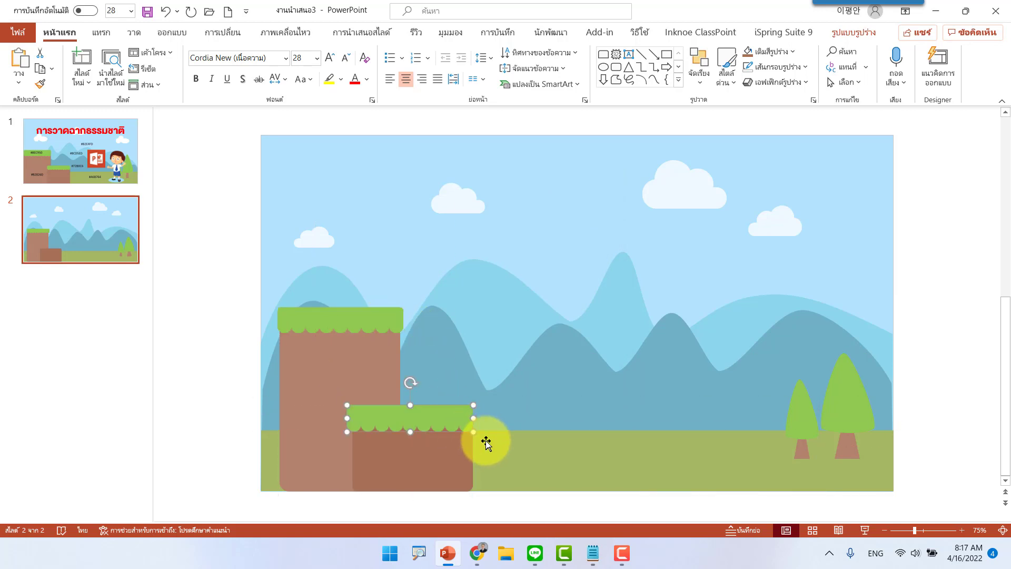
left_click(222, 403)
left_click(398, 426)
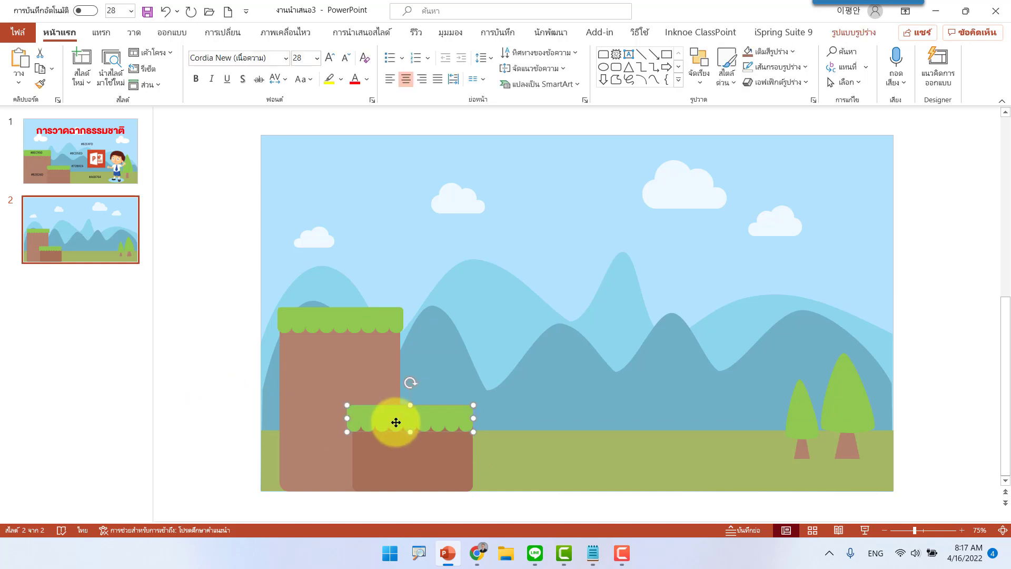
left_click(203, 379)
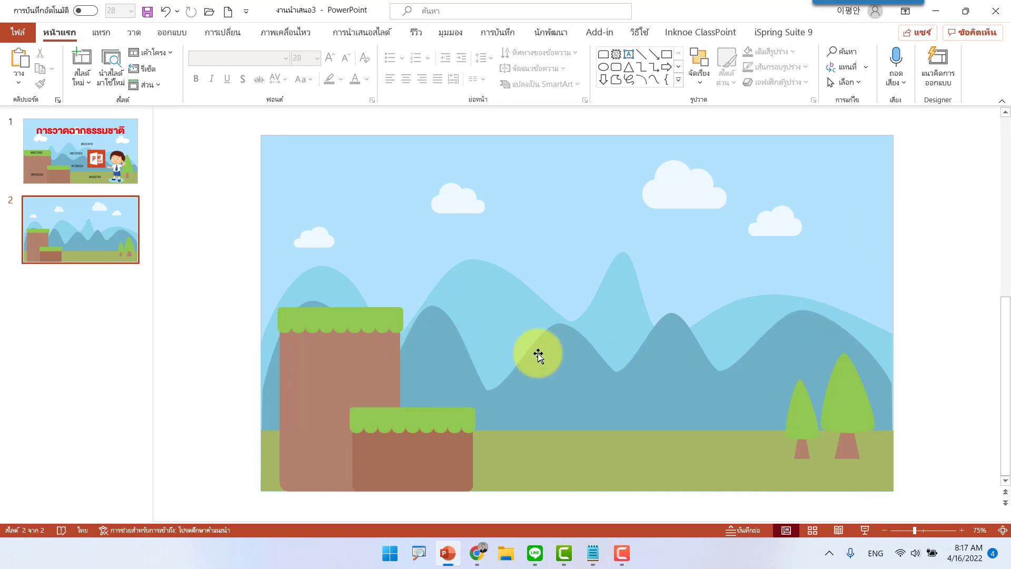
left_click(103, 172)
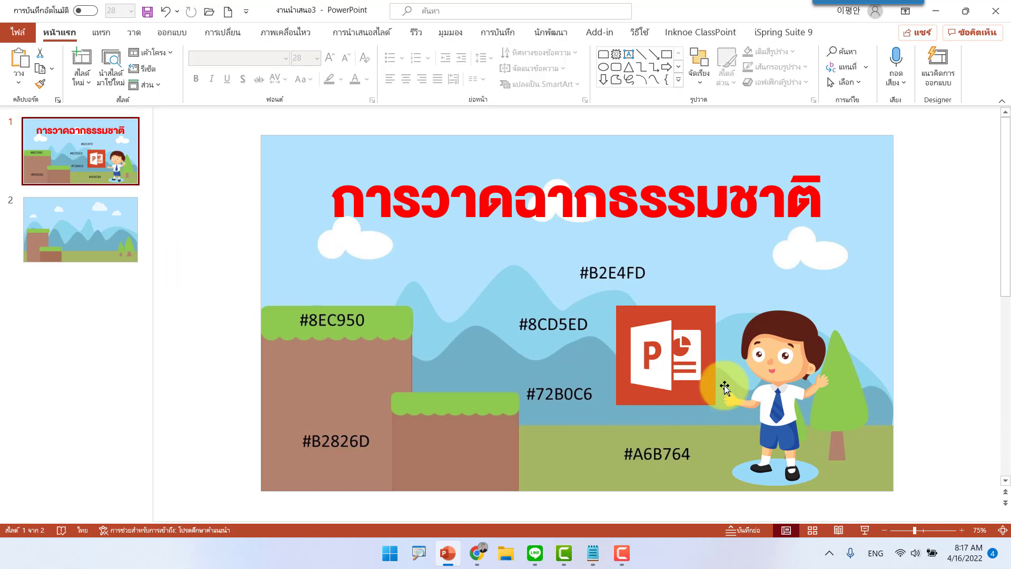
scroll(179, 269, "down", 1)
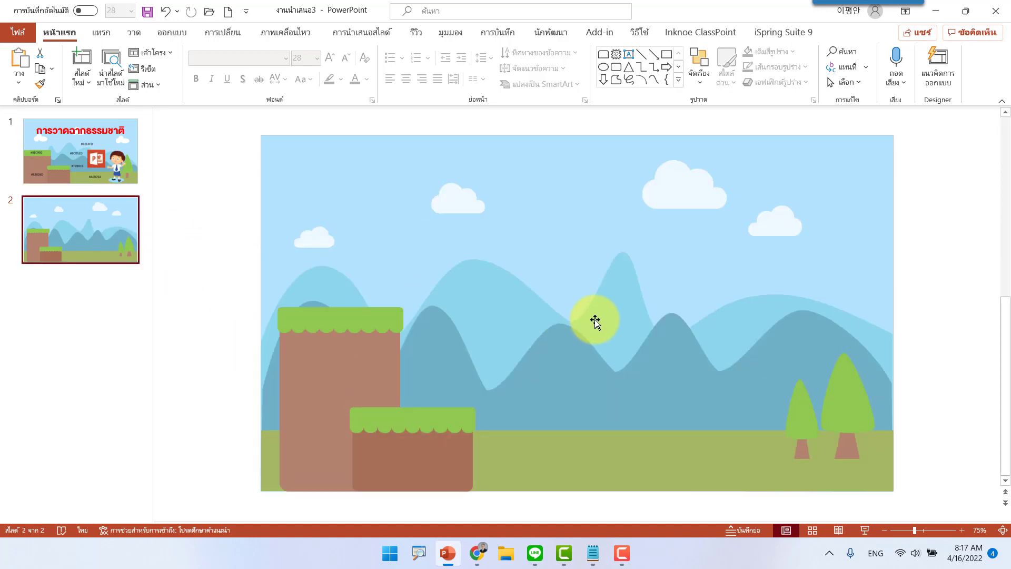